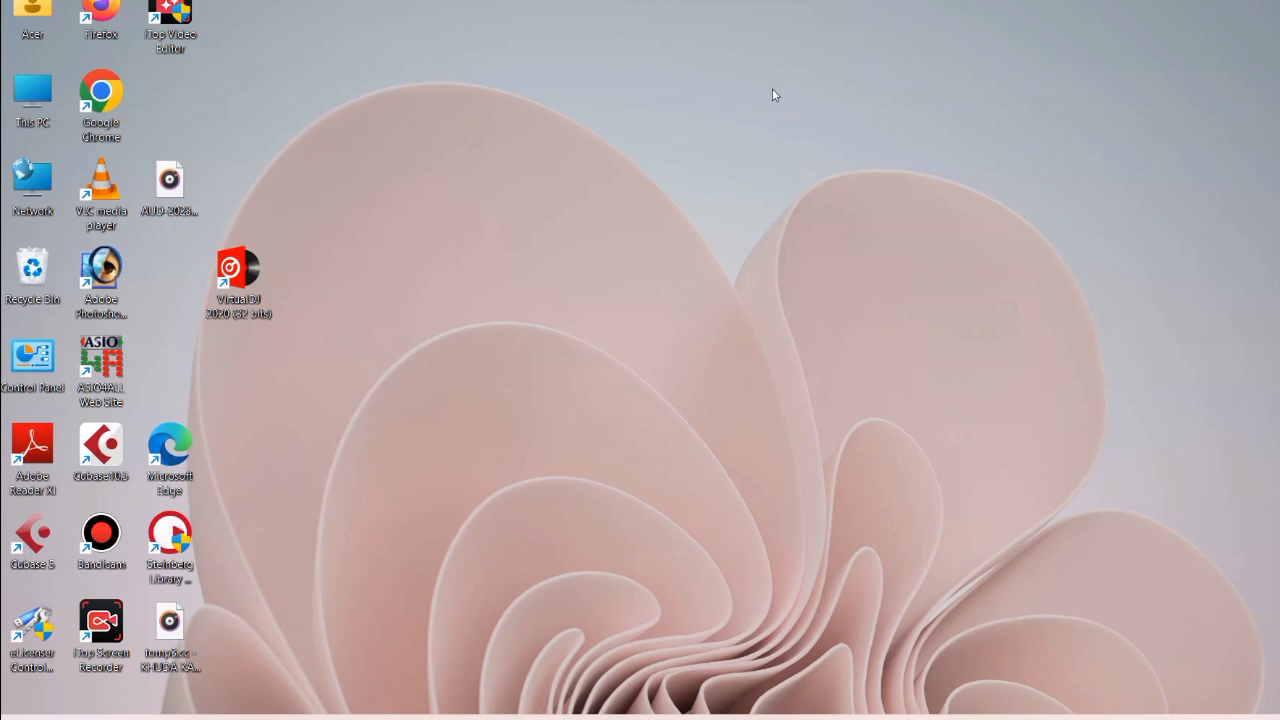
{"action": "right_click", "coordinate": [568, 10]}
{"action": "right_click", "coordinate": [484, 4]}
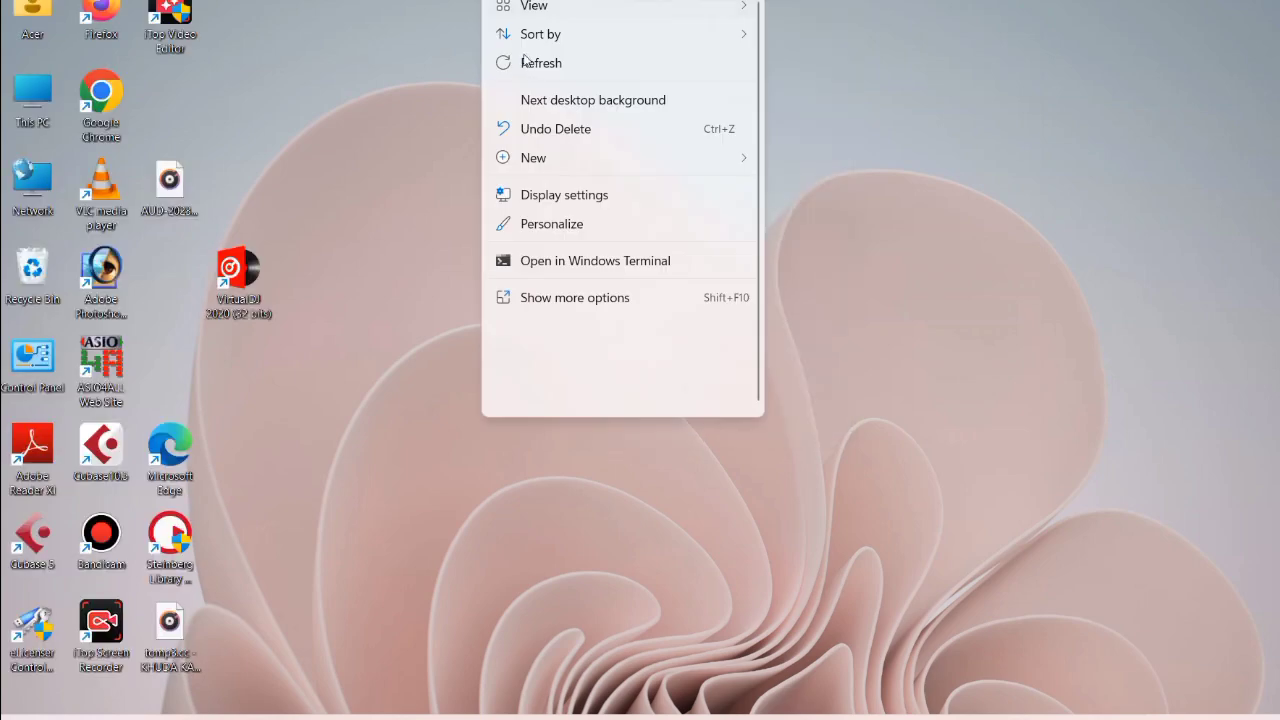
{"action": "left_click", "coordinate": [518, 63]}
{"action": "right_click", "coordinate": [555, 90]}
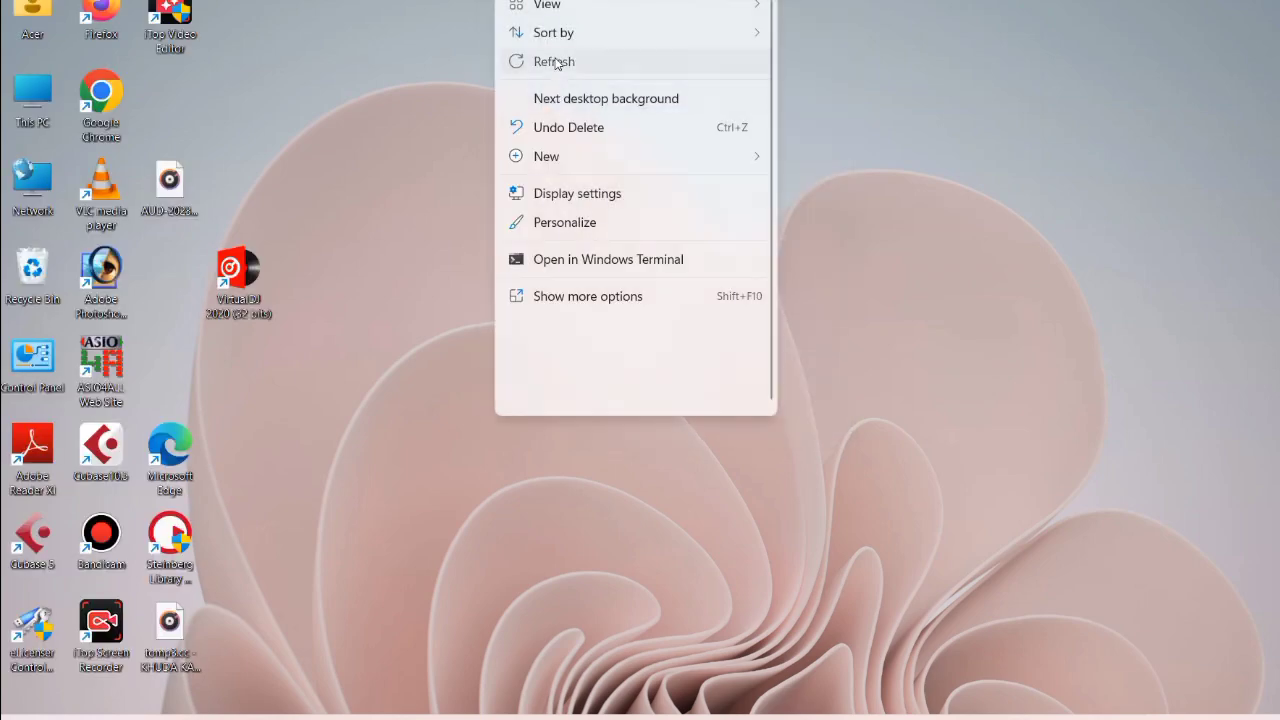
{"action": "left_click", "coordinate": [557, 63]}
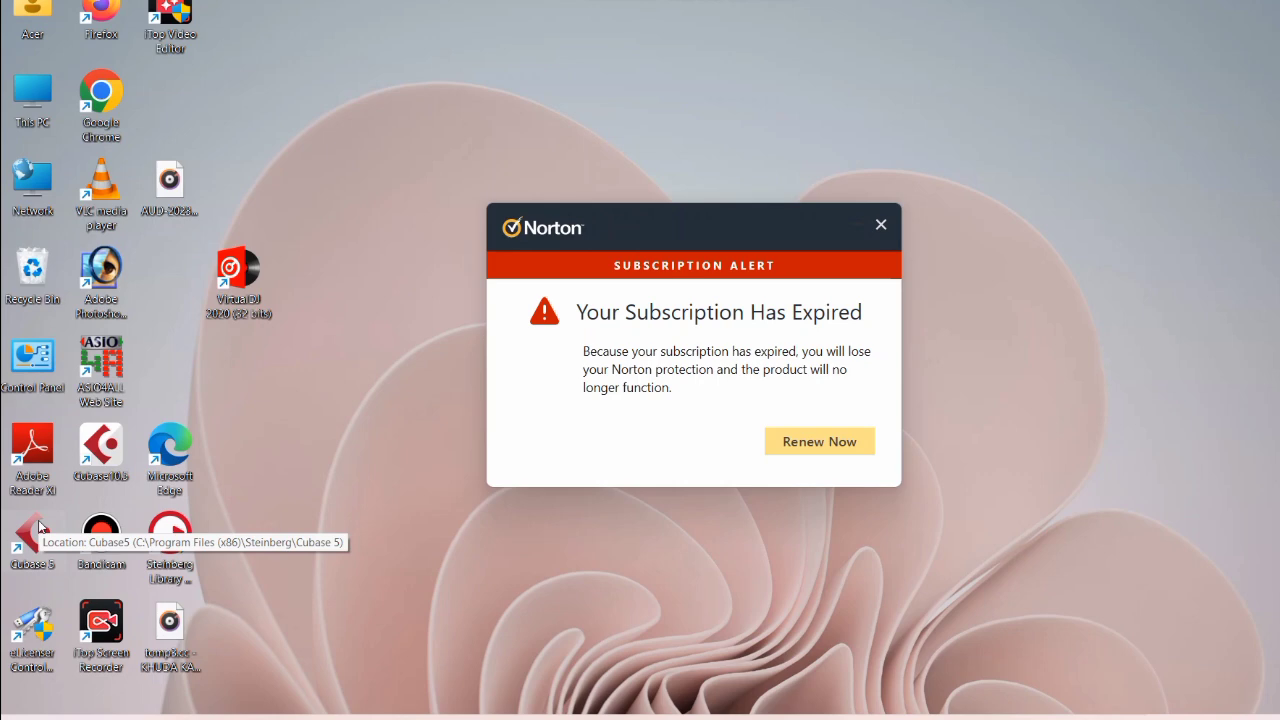
Launch Cubase 5 and dismiss the Project Assistant.
{"action": "double_click", "coordinate": [38, 527]}
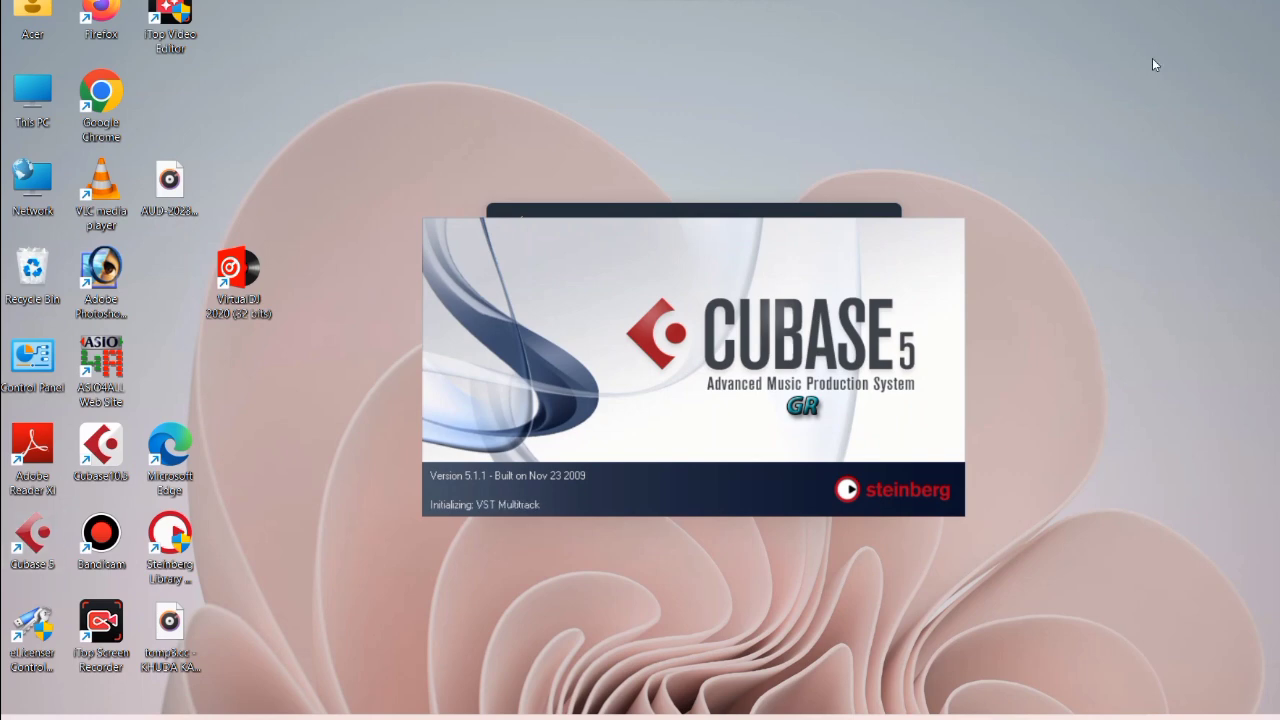
{"action": "right_click", "coordinate": [1154, 63]}
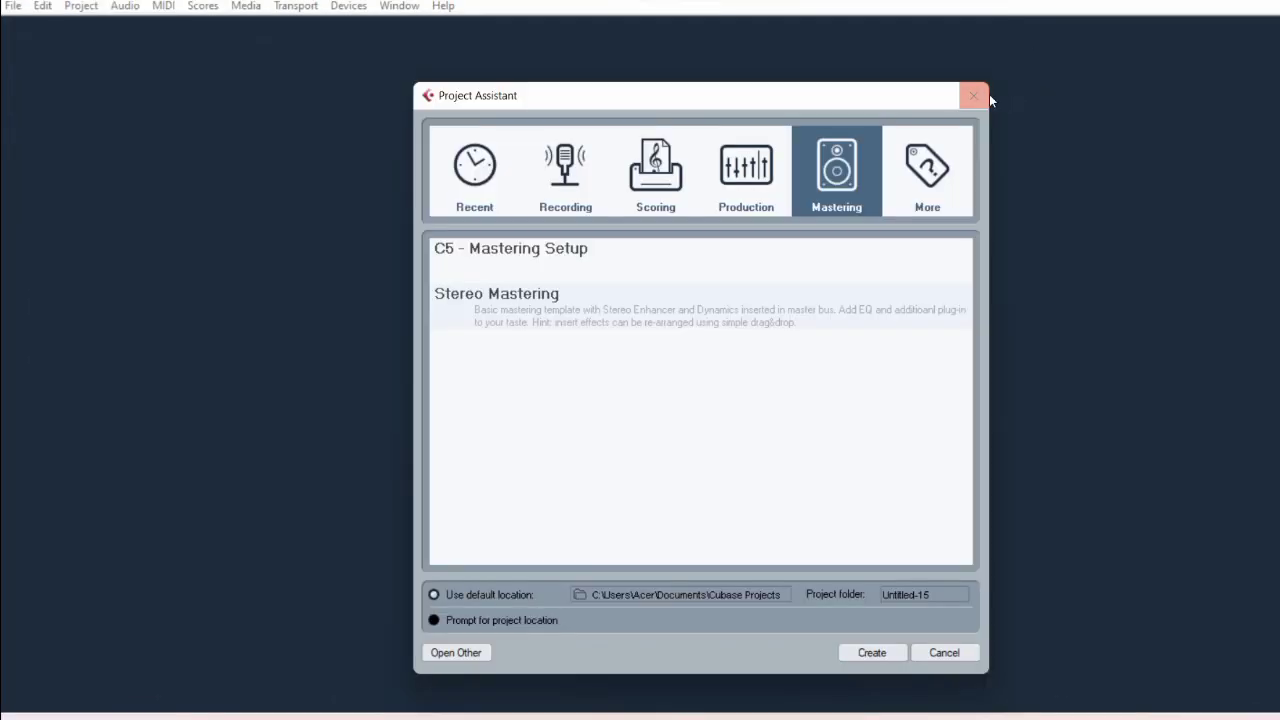
{"action": "left_click", "coordinate": [986, 96]}
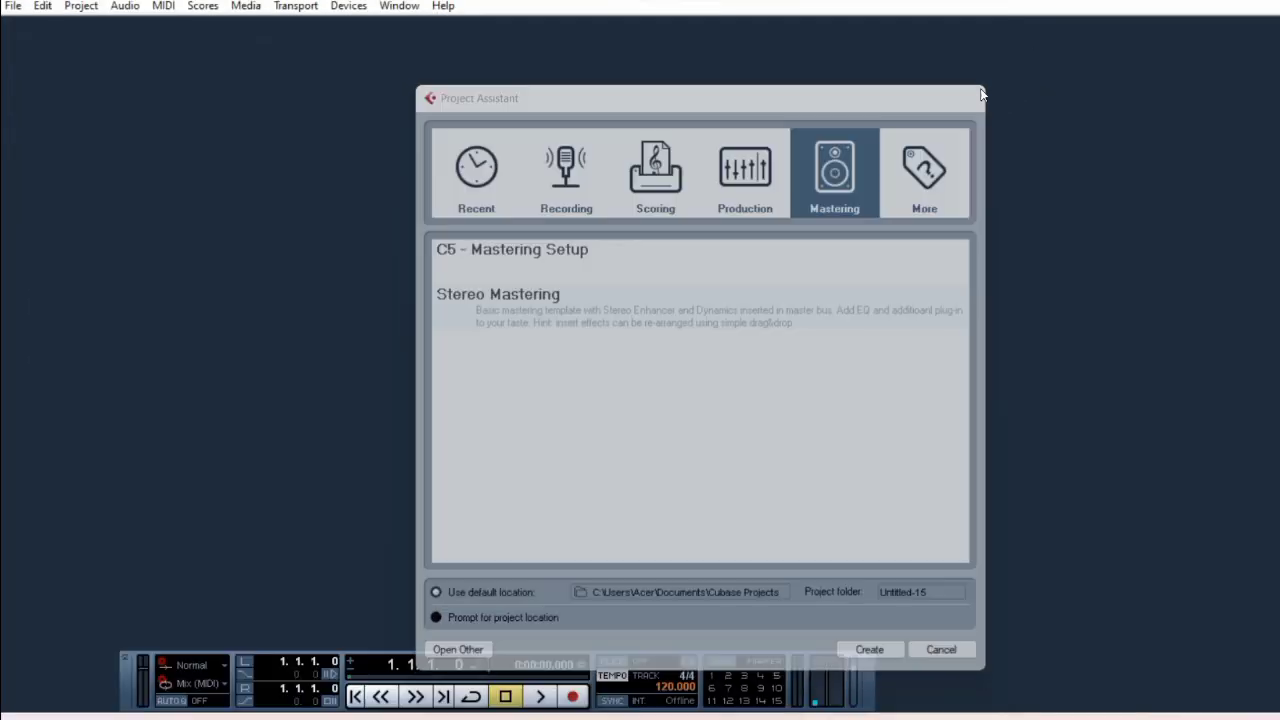
{"action": "left_click", "coordinate": [14, 6]}
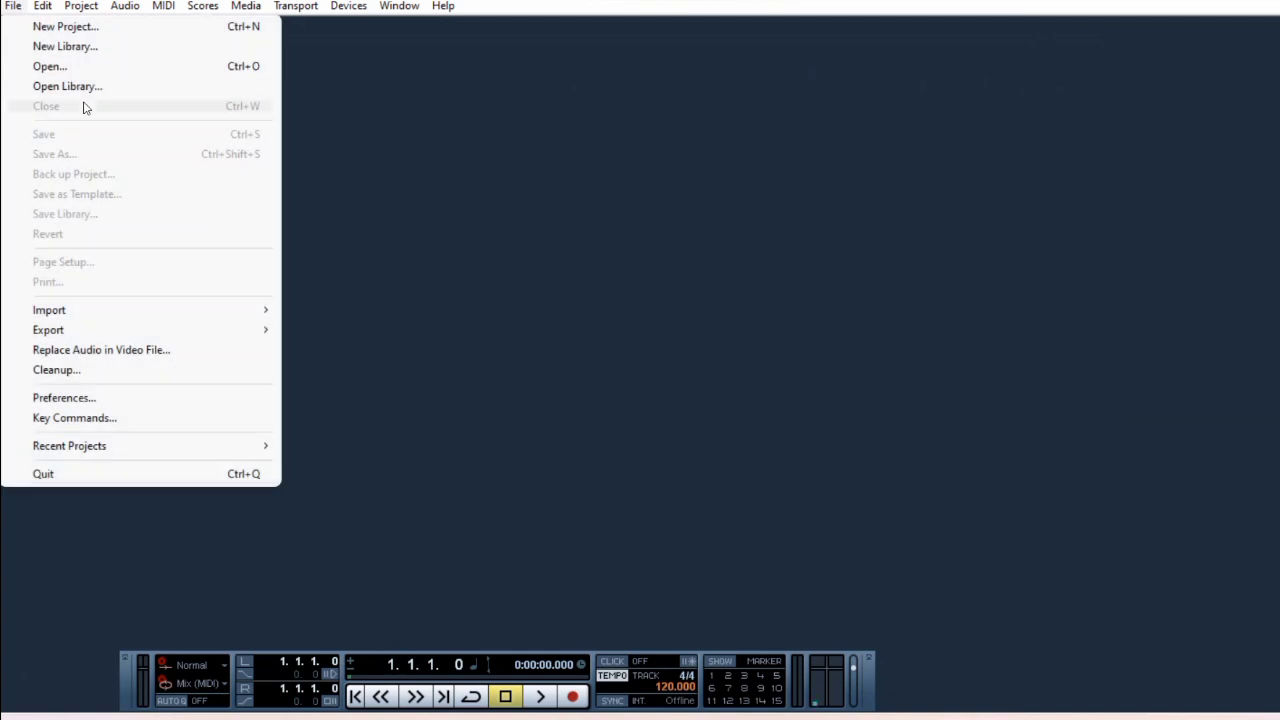
{"action": "left_click", "coordinate": [72, 68]}
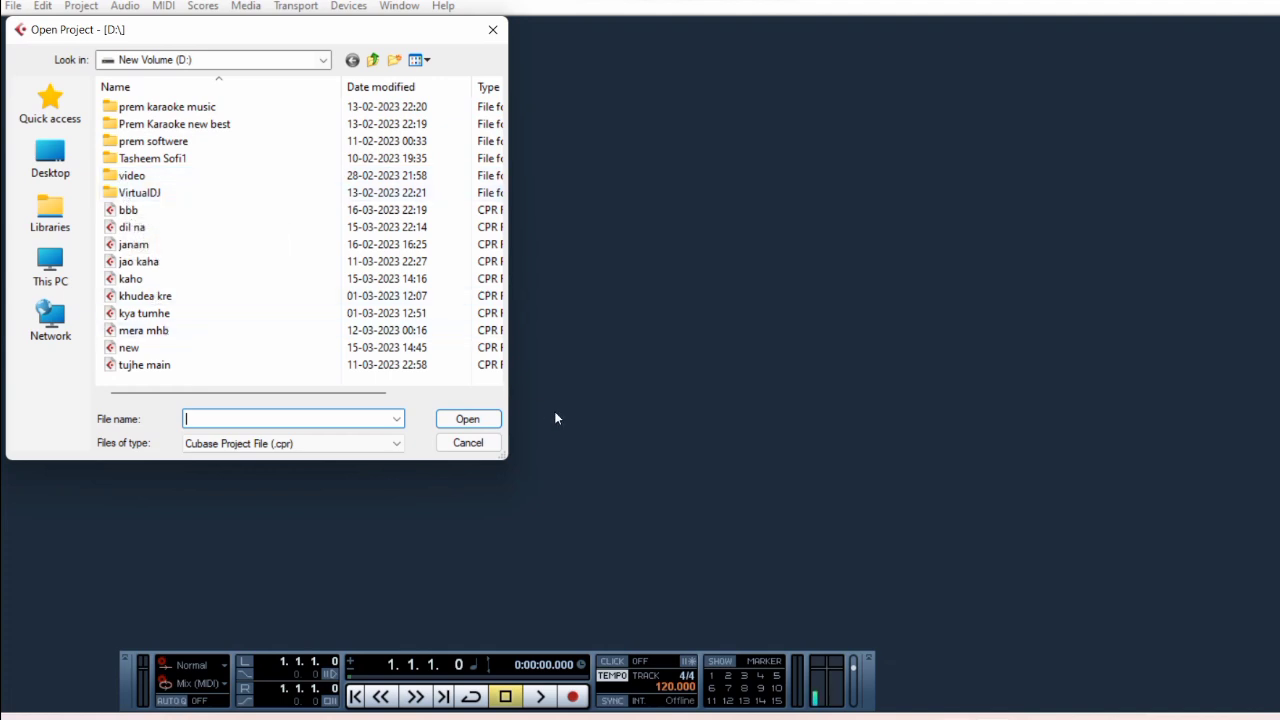
{"action": "left_click", "coordinate": [492, 447]}
Create a new project in the default location with the project folder Untitled-15.
{"action": "left_click", "coordinate": [12, 6]}
{"action": "left_click", "coordinate": [81, 34]}
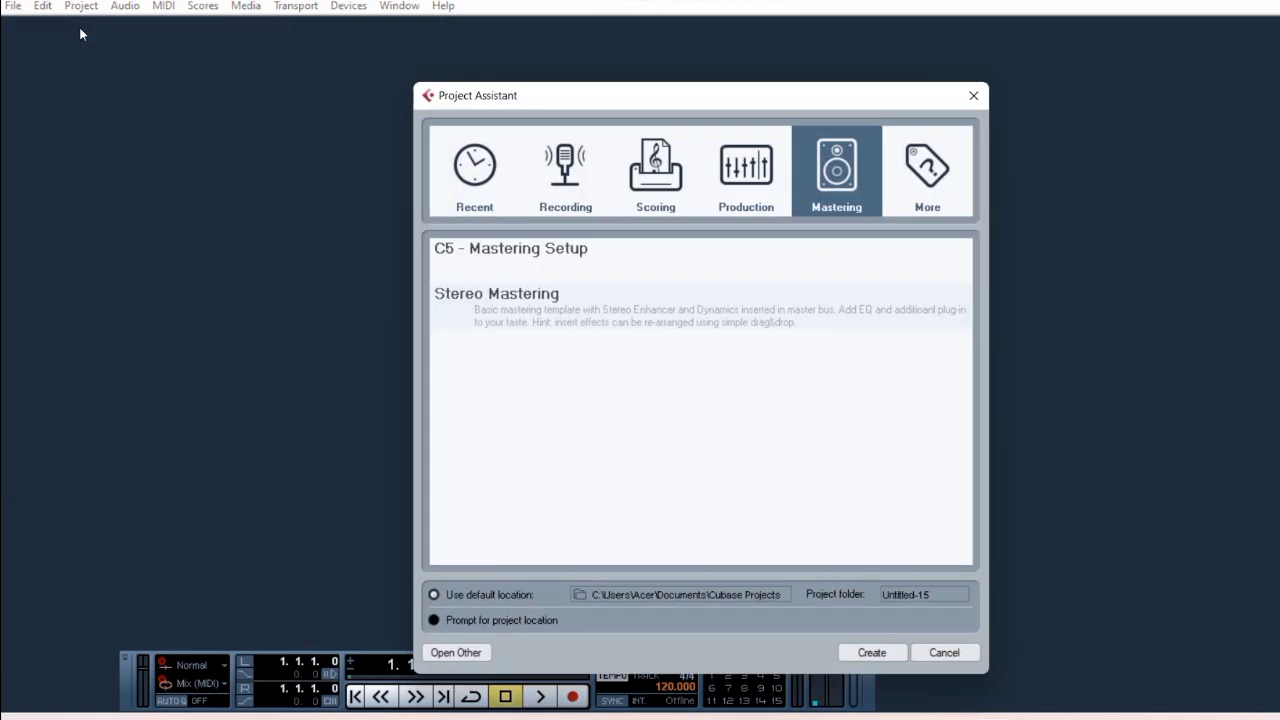
{"action": "left_click", "coordinate": [872, 653]}
Add one mono audio track to the project and enlarge its height to reveal all its track controls.
{"action": "right_click", "coordinate": [220, 113]}
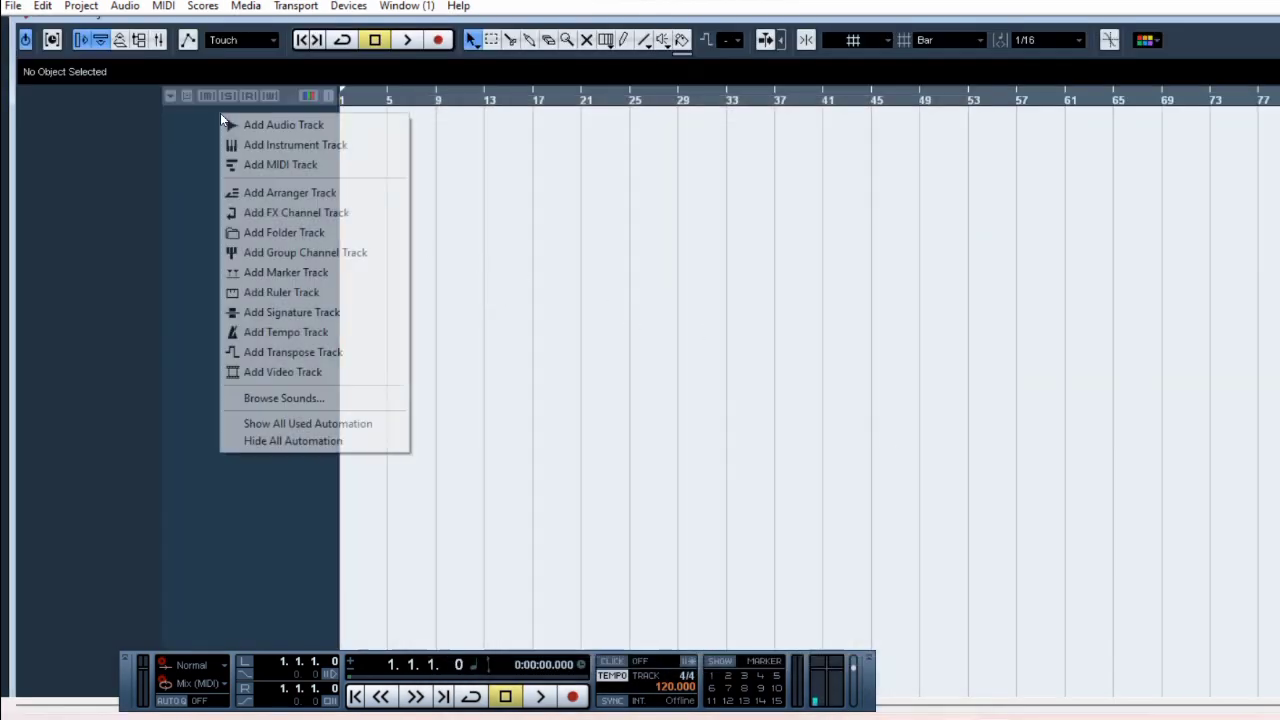
{"action": "left_click", "coordinate": [262, 123]}
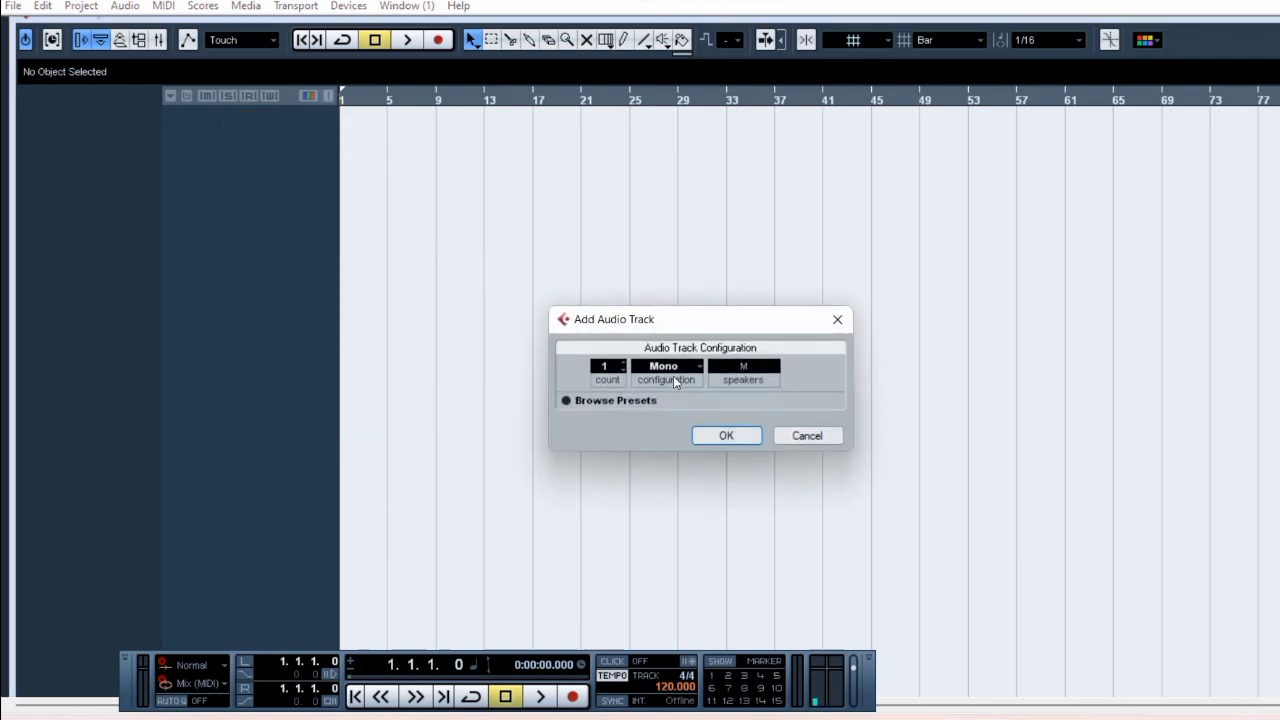
{"action": "left_click", "coordinate": [704, 439]}
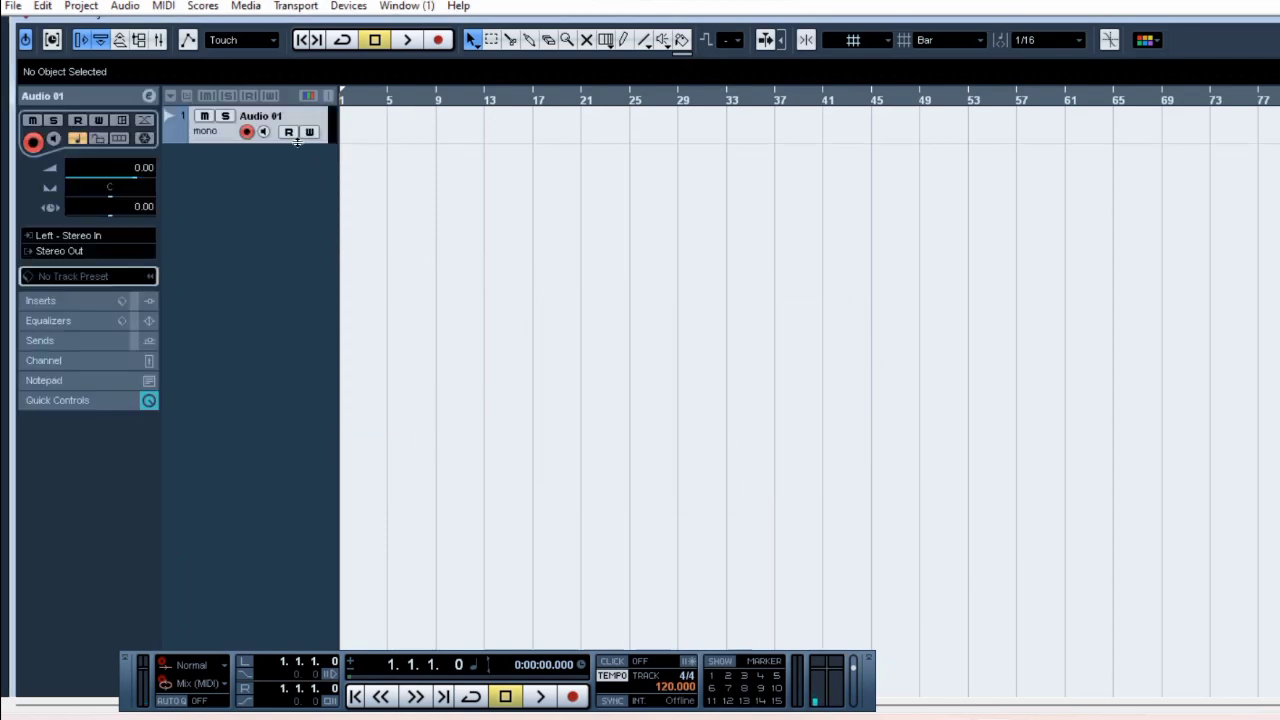
{"action": "left_click_drag", "start_coordinate": [279, 144], "coordinate": [279, 205]}
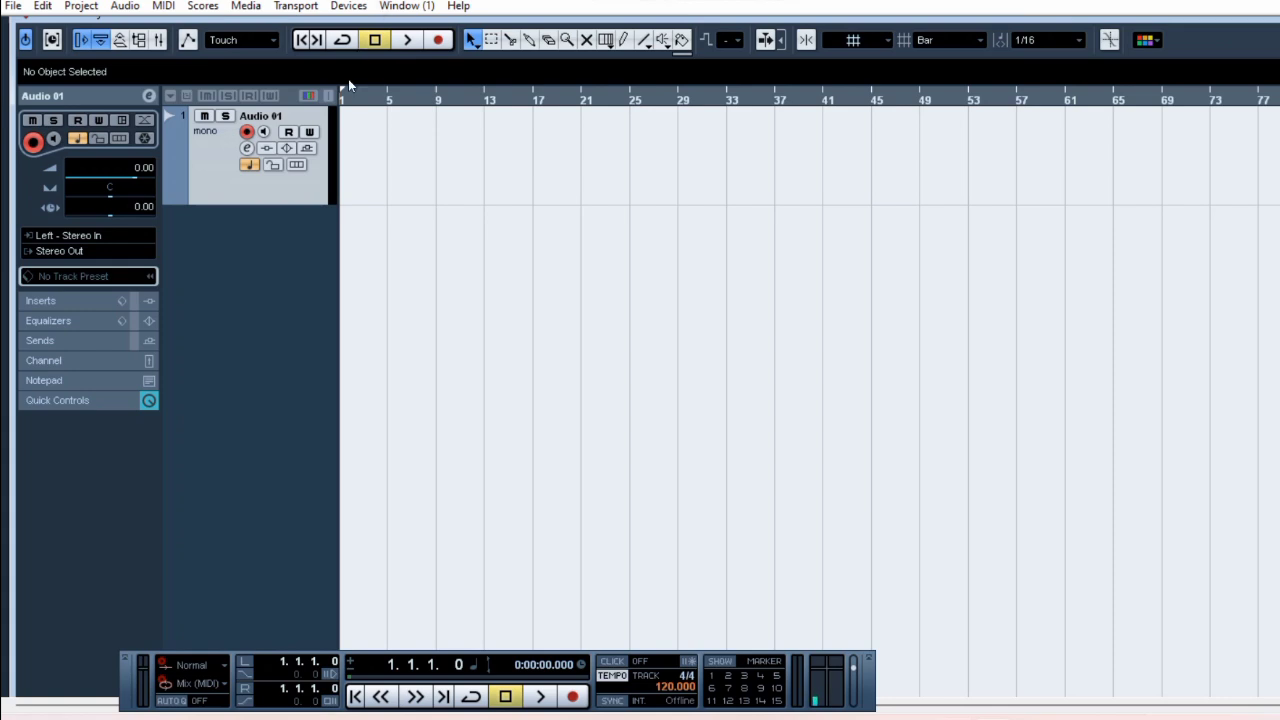
Record a take about 62 seconds long on the mono audio track, starting at the beginning of the project.
{"action": "left_click_drag", "start_coordinate": [347, 101], "coordinate": [288, 134]}
{"action": "left_click", "coordinate": [437, 40]}
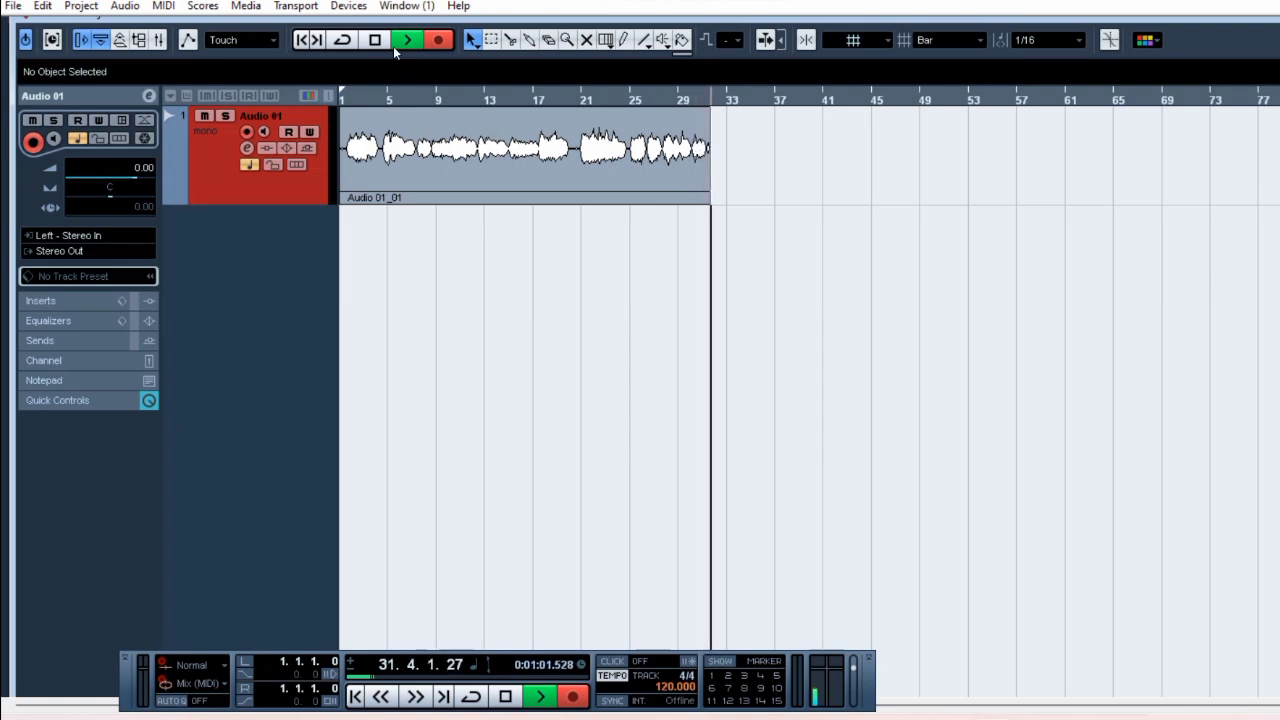
{"action": "left_click", "coordinate": [382, 39]}
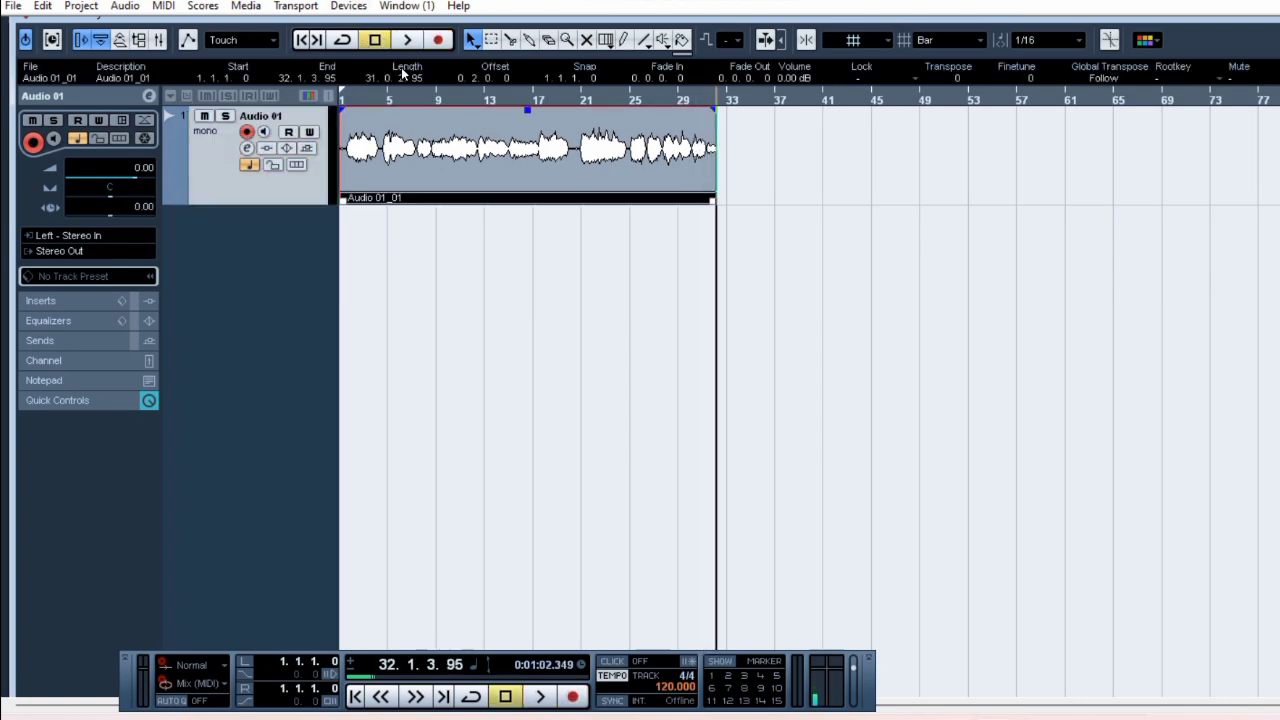
Play back the recorded take from the project start, stop it, and return the cursor to just after bar 1.
{"action": "left_click_drag", "start_coordinate": [368, 101], "coordinate": [338, 113]}
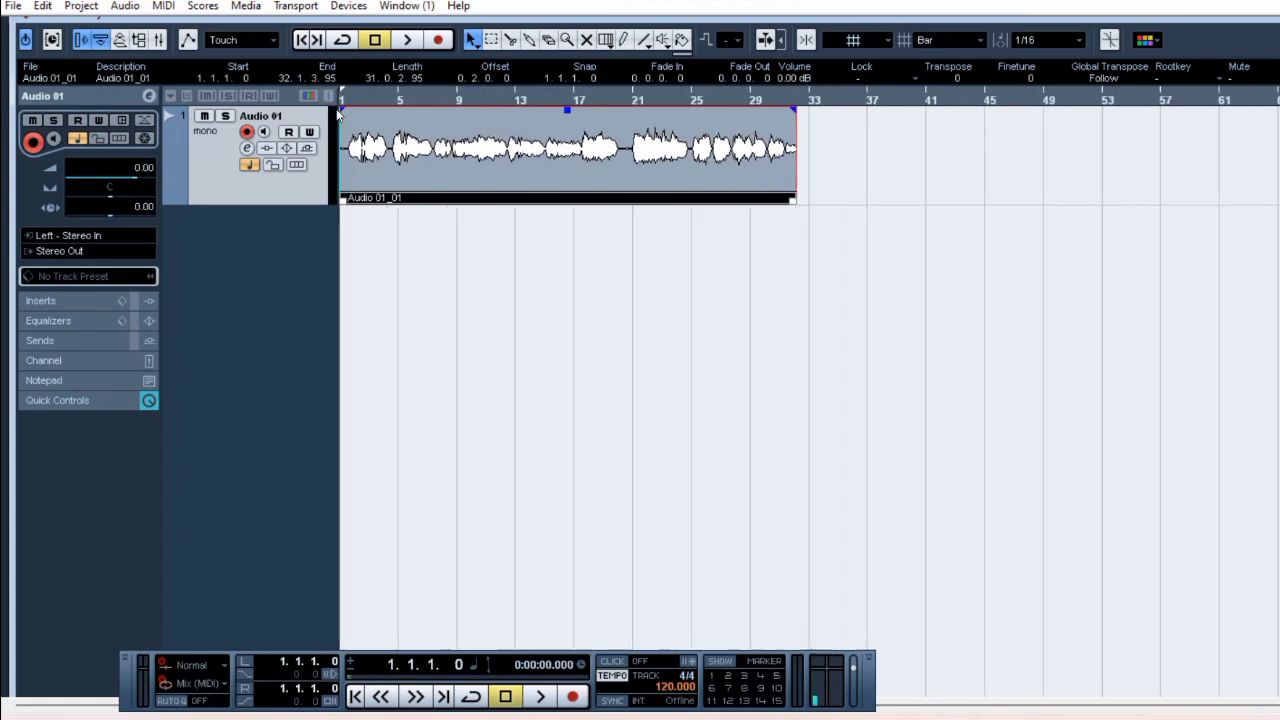
{"action": "left_click", "coordinate": [410, 42]}
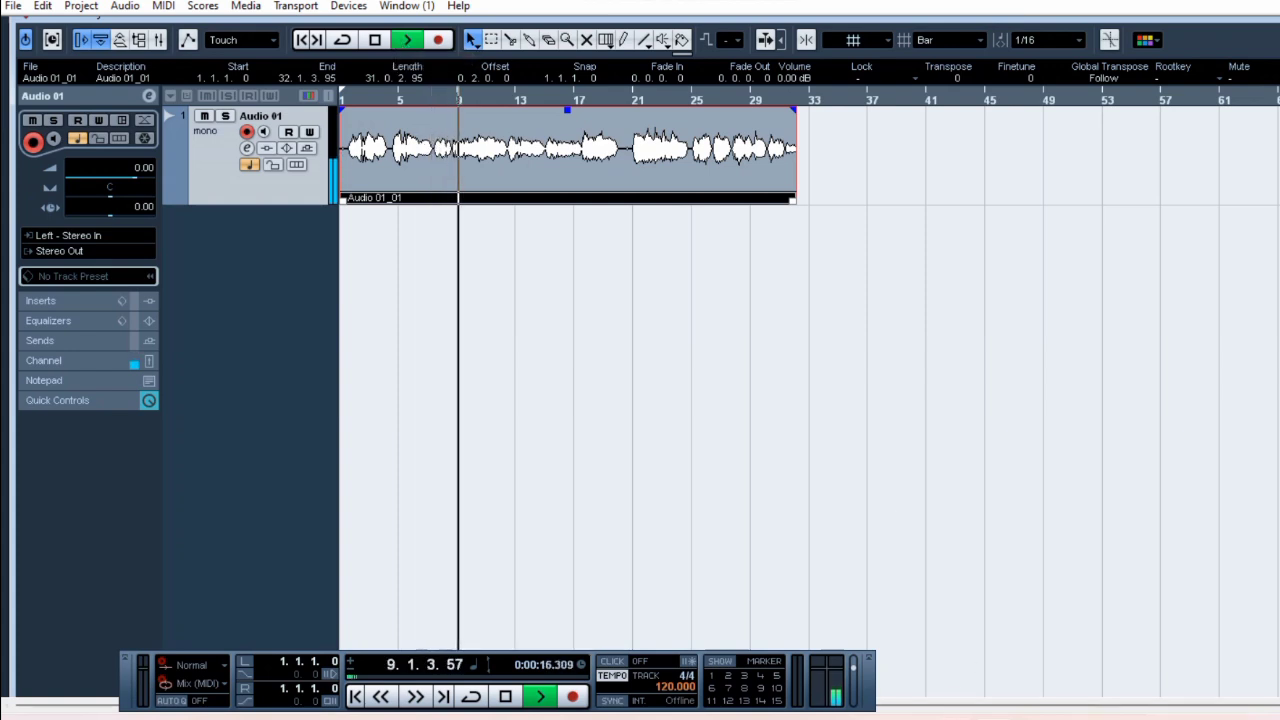
{"action": "left_click", "coordinate": [938, 716]}
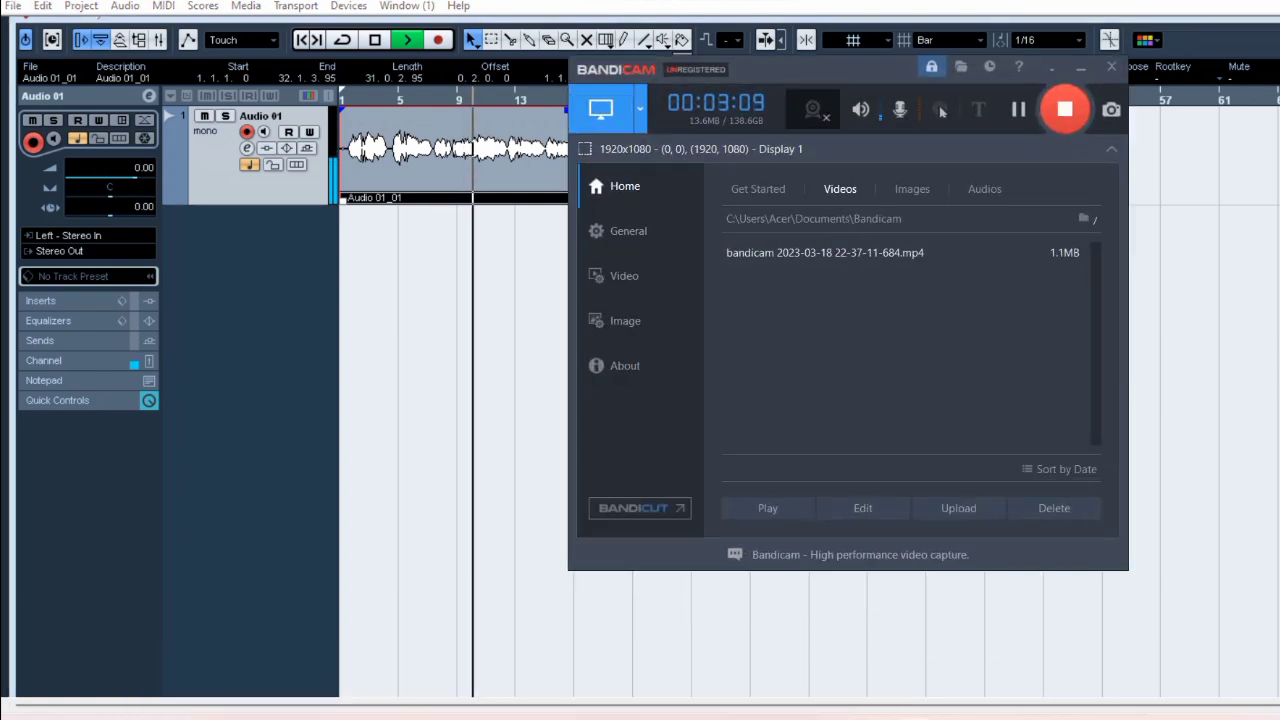
{"action": "left_click", "coordinate": [938, 716]}
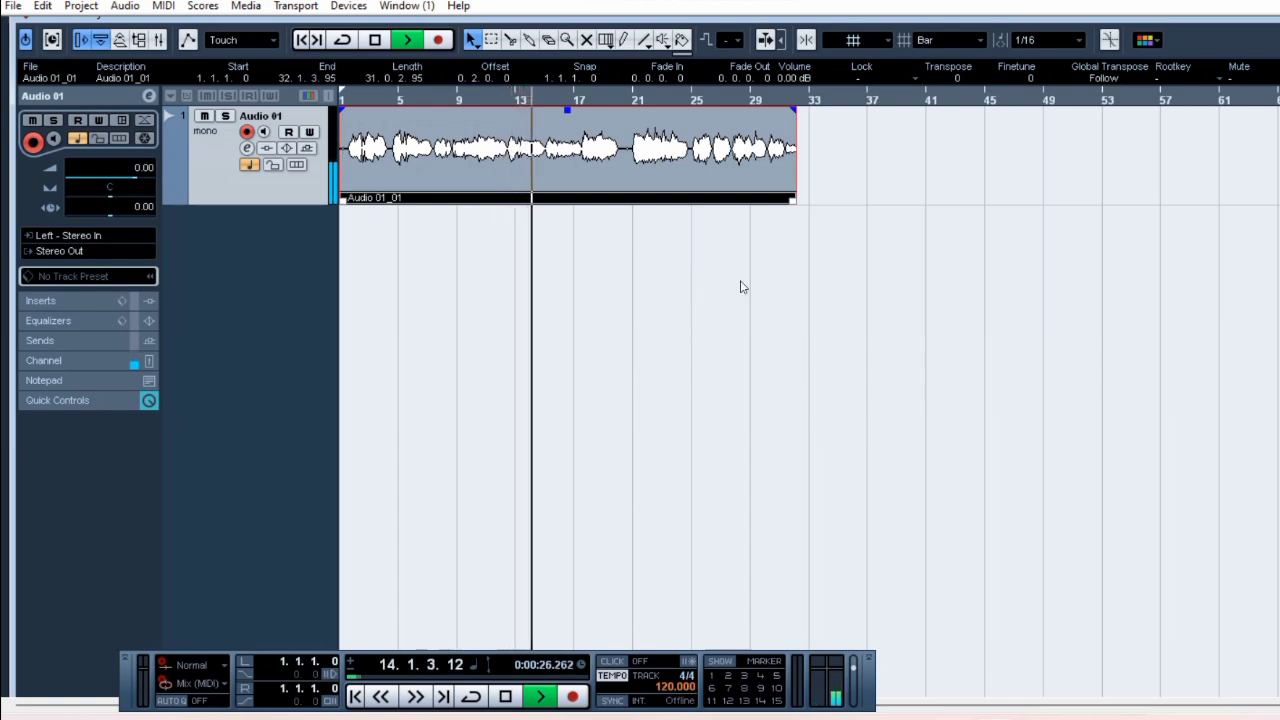
{"action": "left_click", "coordinate": [626, 100]}
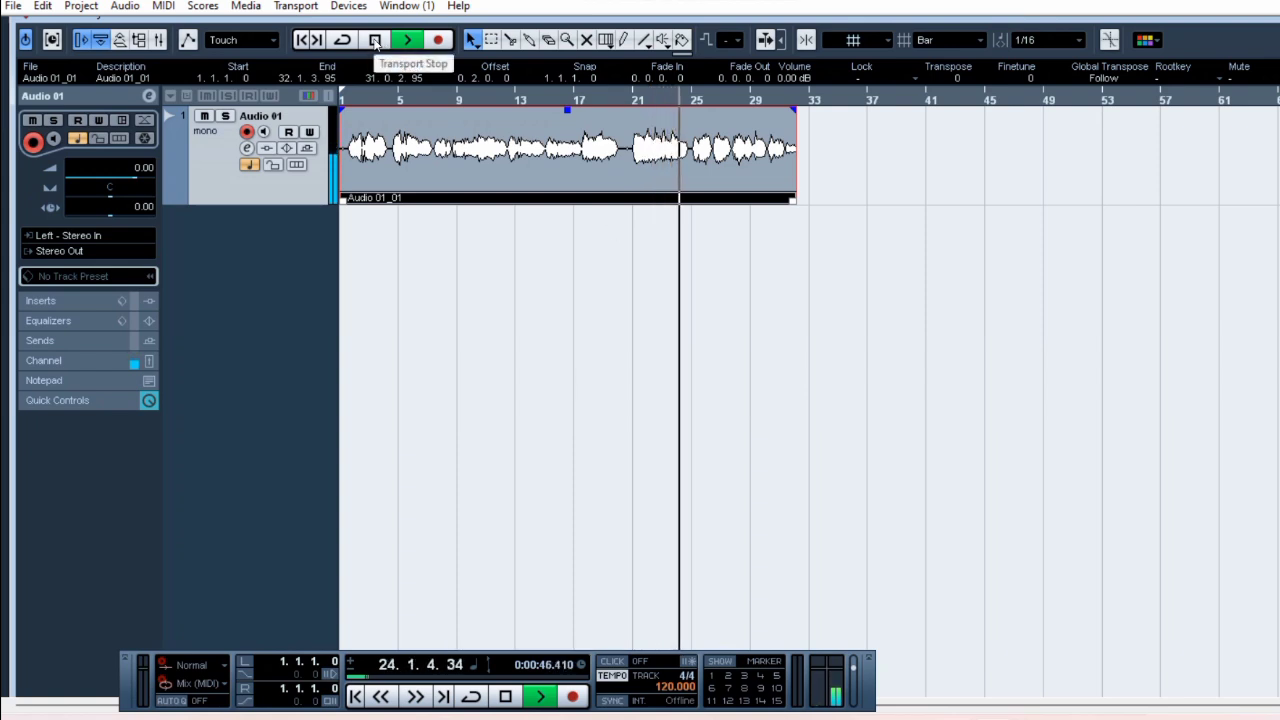
{"action": "left_click", "coordinate": [375, 40]}
{"action": "left_click", "coordinate": [353, 98]}
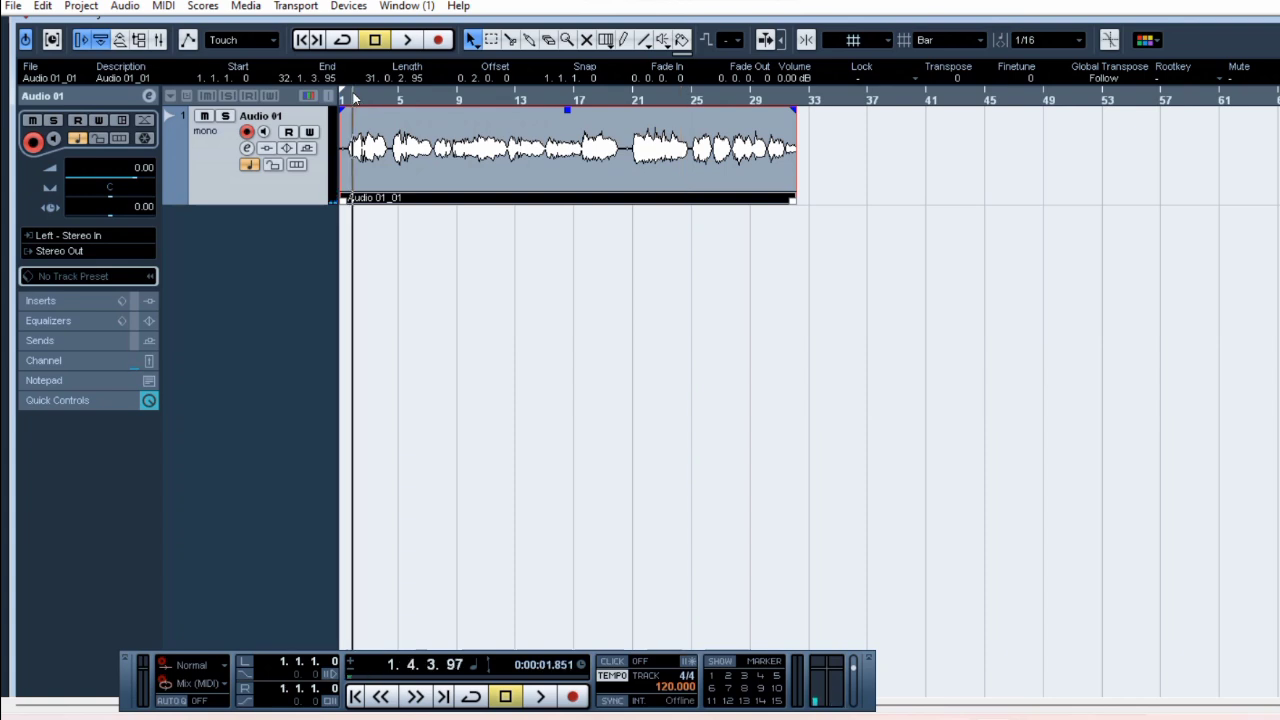
{"action": "left_click", "coordinate": [352, 104]}
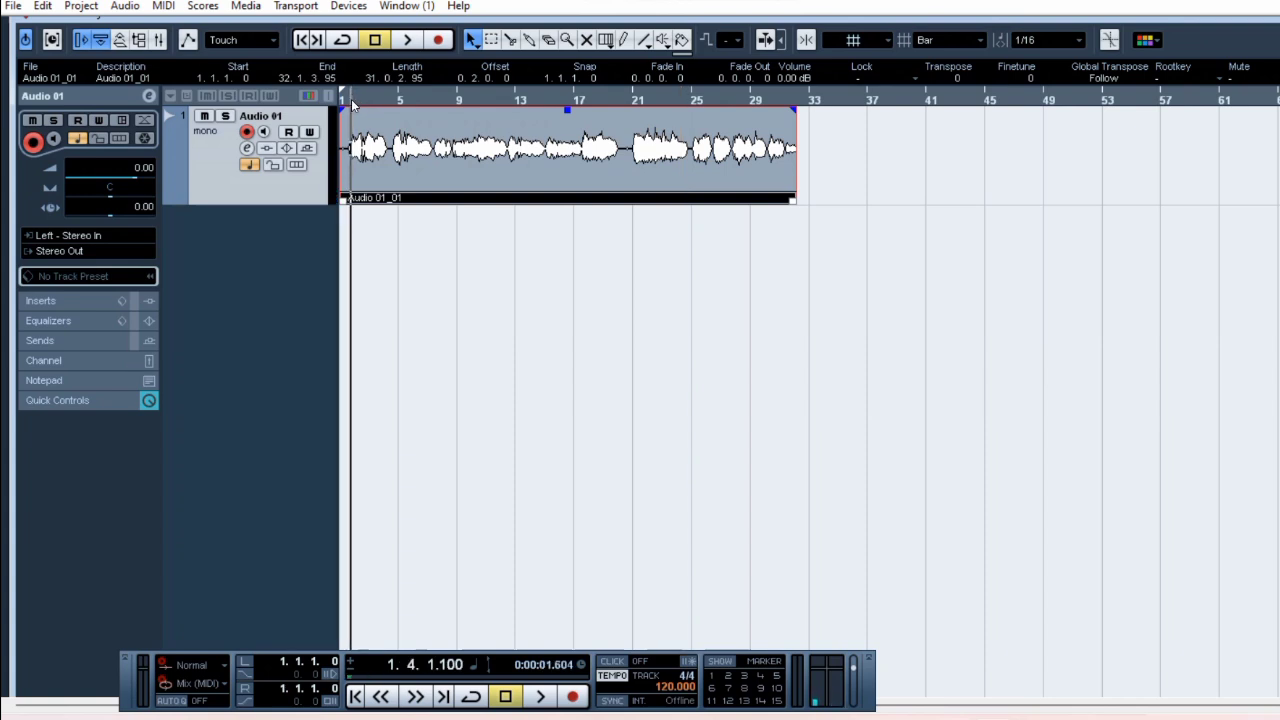
{"action": "left_click", "coordinate": [247, 149]}
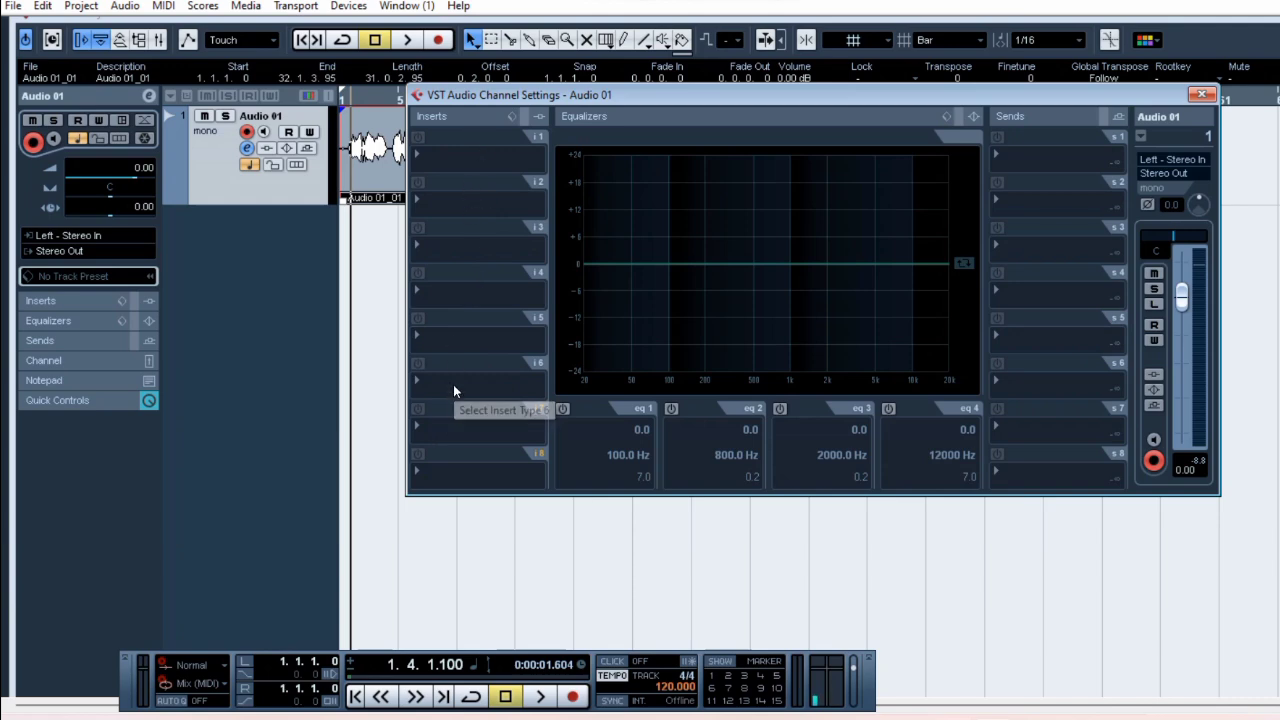
{"action": "left_click", "coordinate": [453, 475]}
{"action": "left_click", "coordinate": [480, 541]}
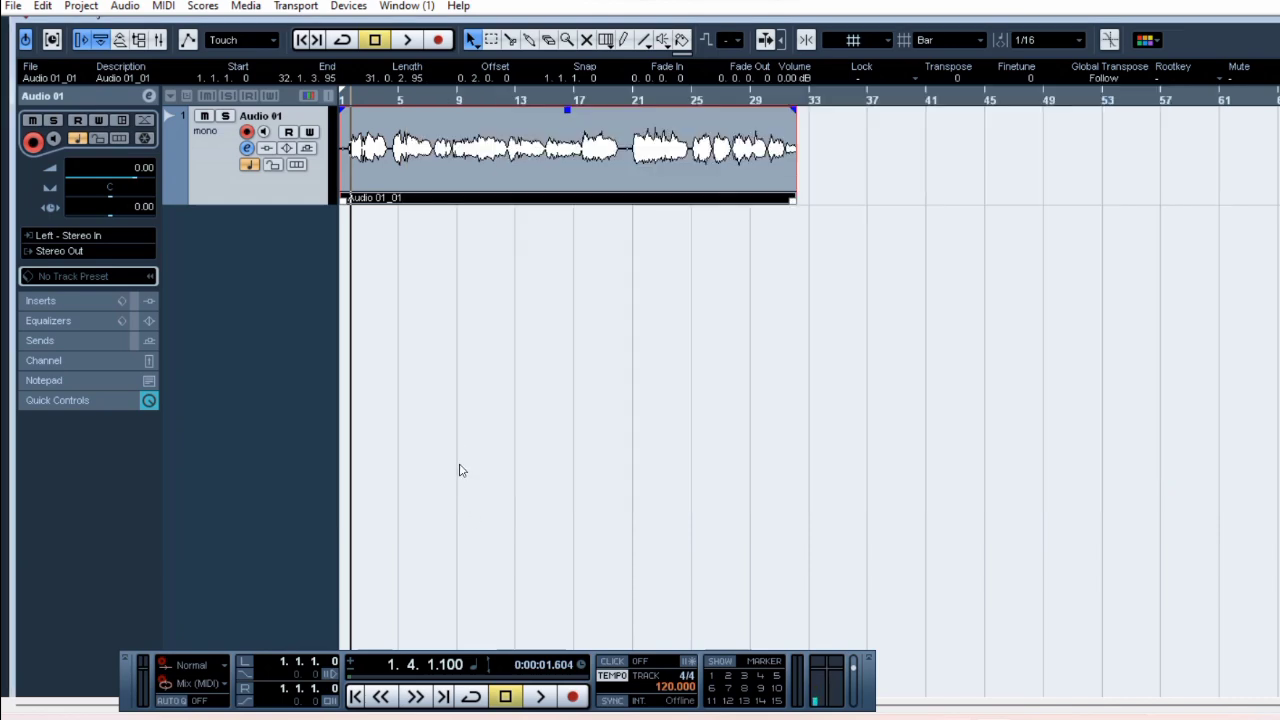
Load the Aqualizer effect into insert slot 6 of the audio track with the Thirds (24 Bands) preset, and close the channel settings.
{"action": "left_click", "coordinate": [247, 149]}
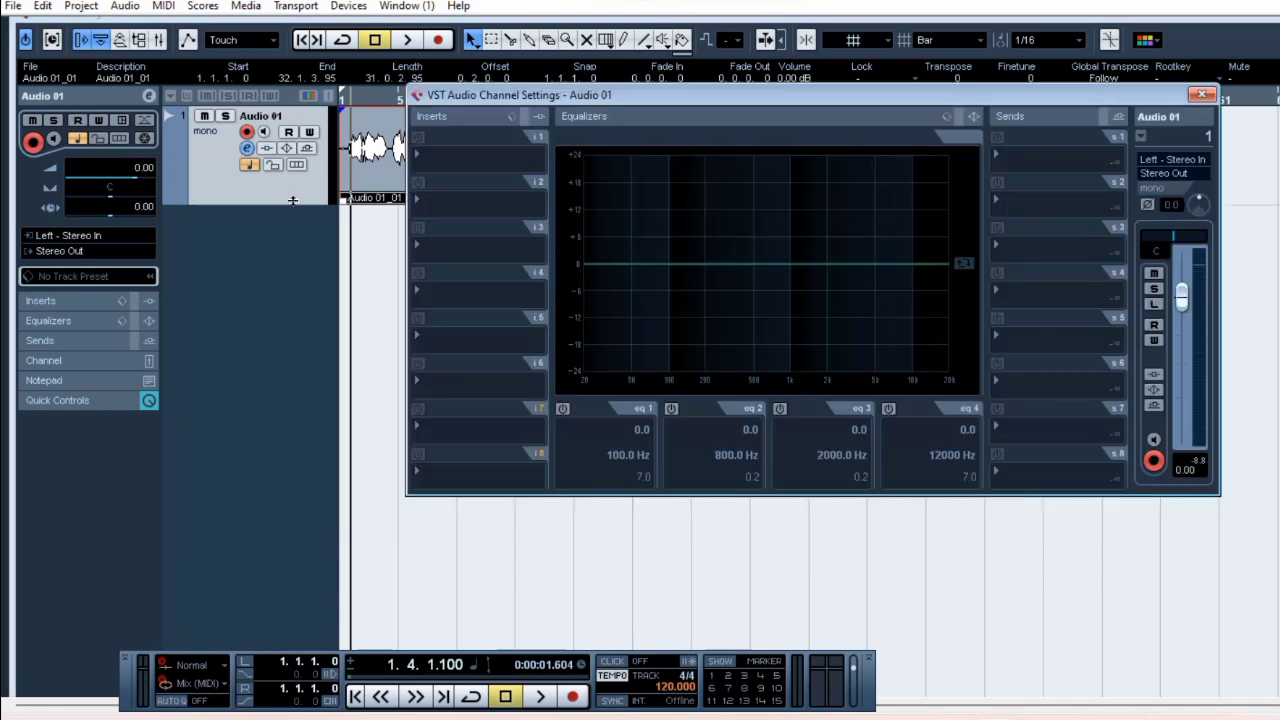
{"action": "left_click", "coordinate": [447, 394]}
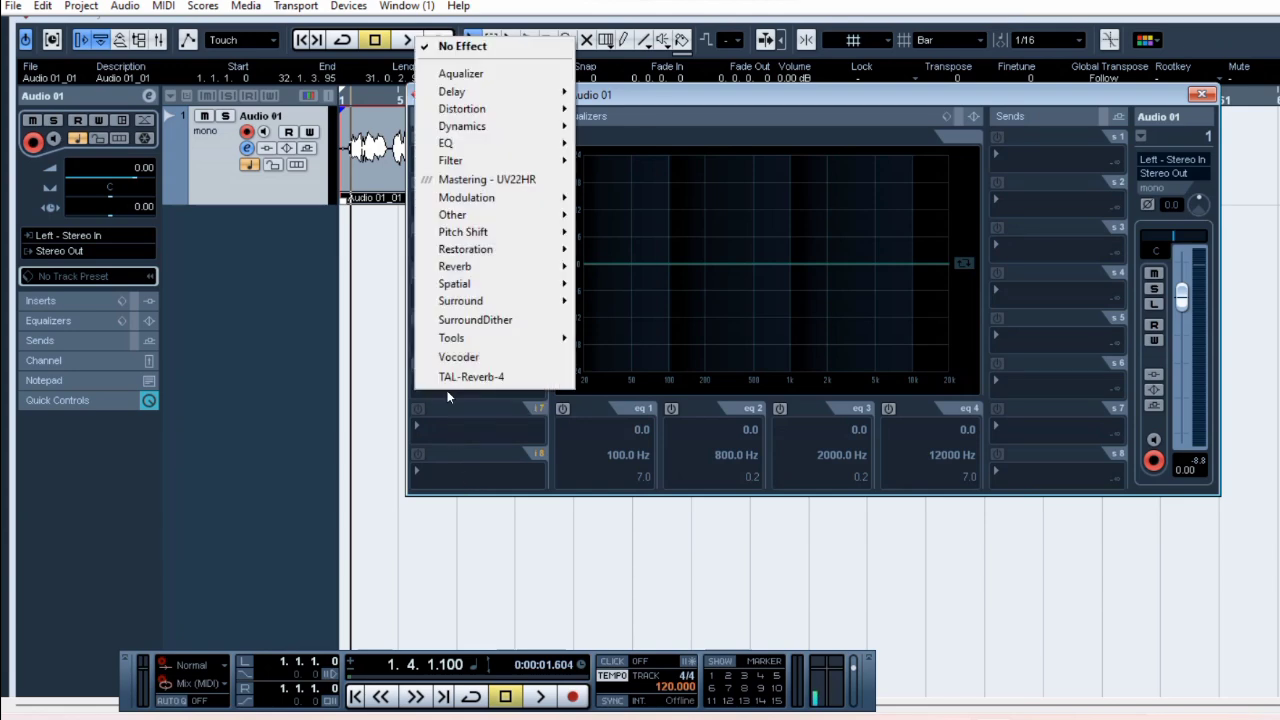
{"action": "left_click", "coordinate": [478, 78]}
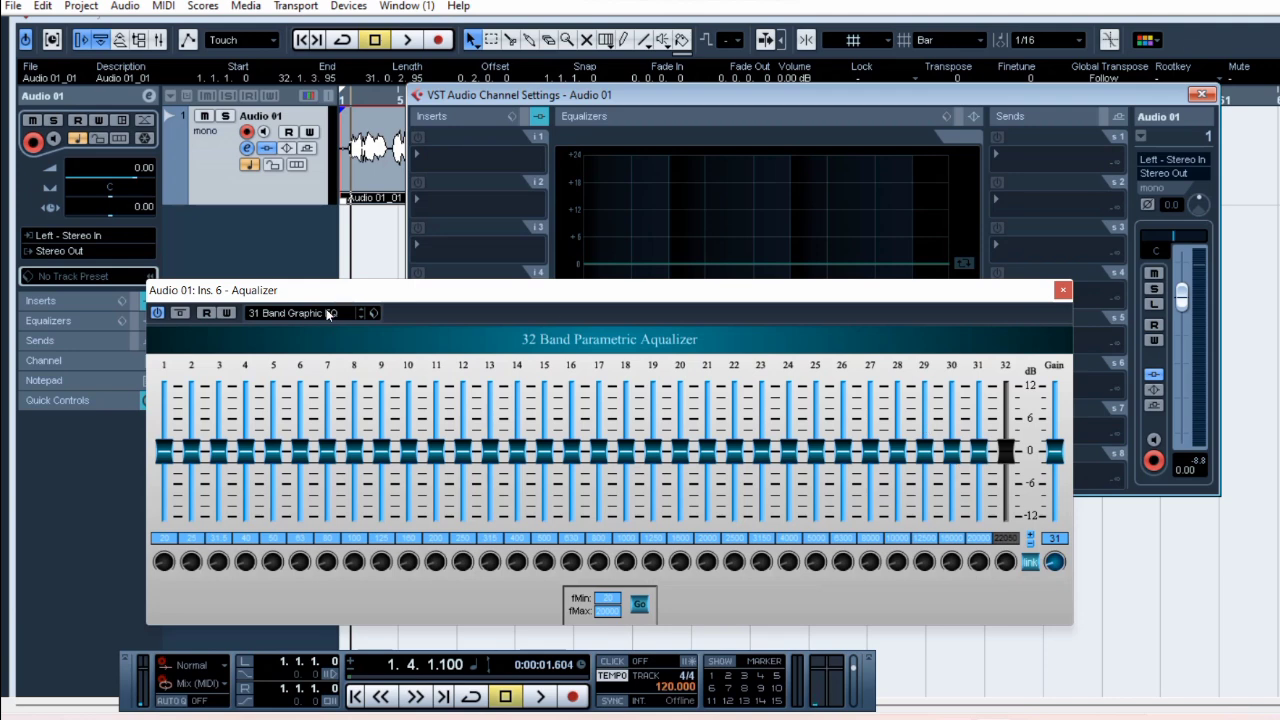
{"action": "left_click", "coordinate": [330, 313]}
{"action": "left_click", "coordinate": [340, 449]}
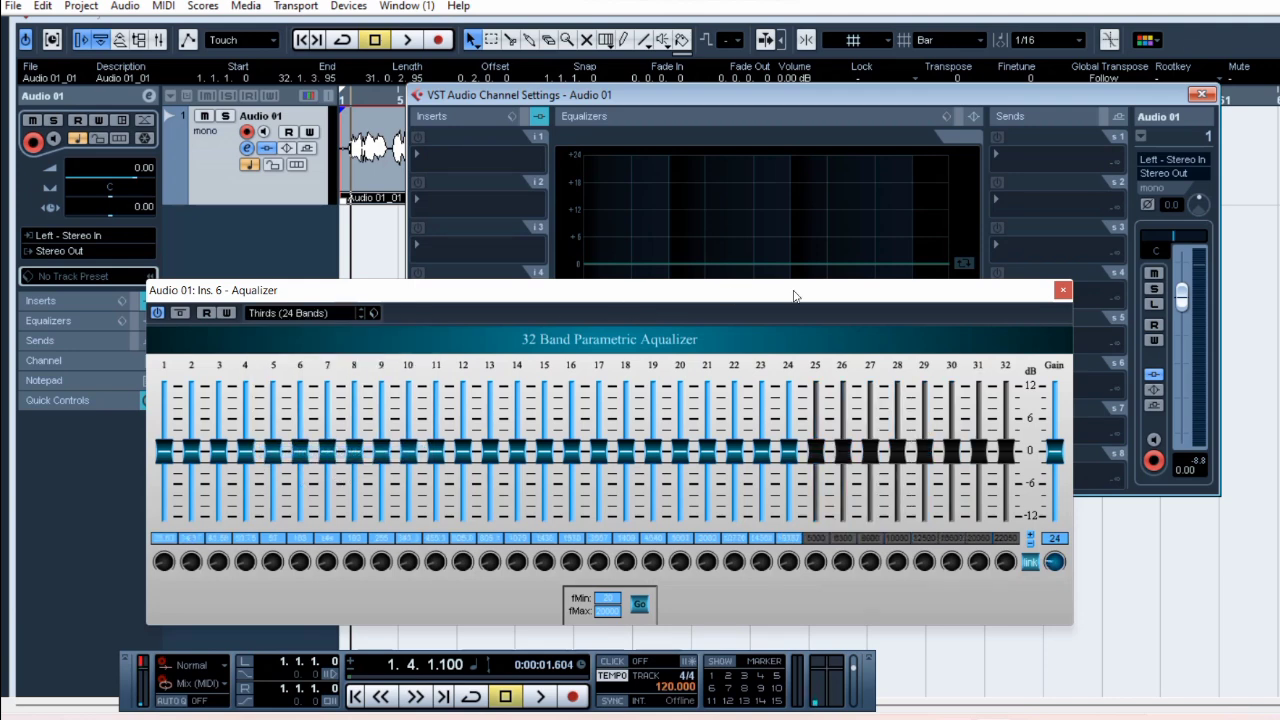
{"action": "left_click", "coordinate": [1202, 94]}
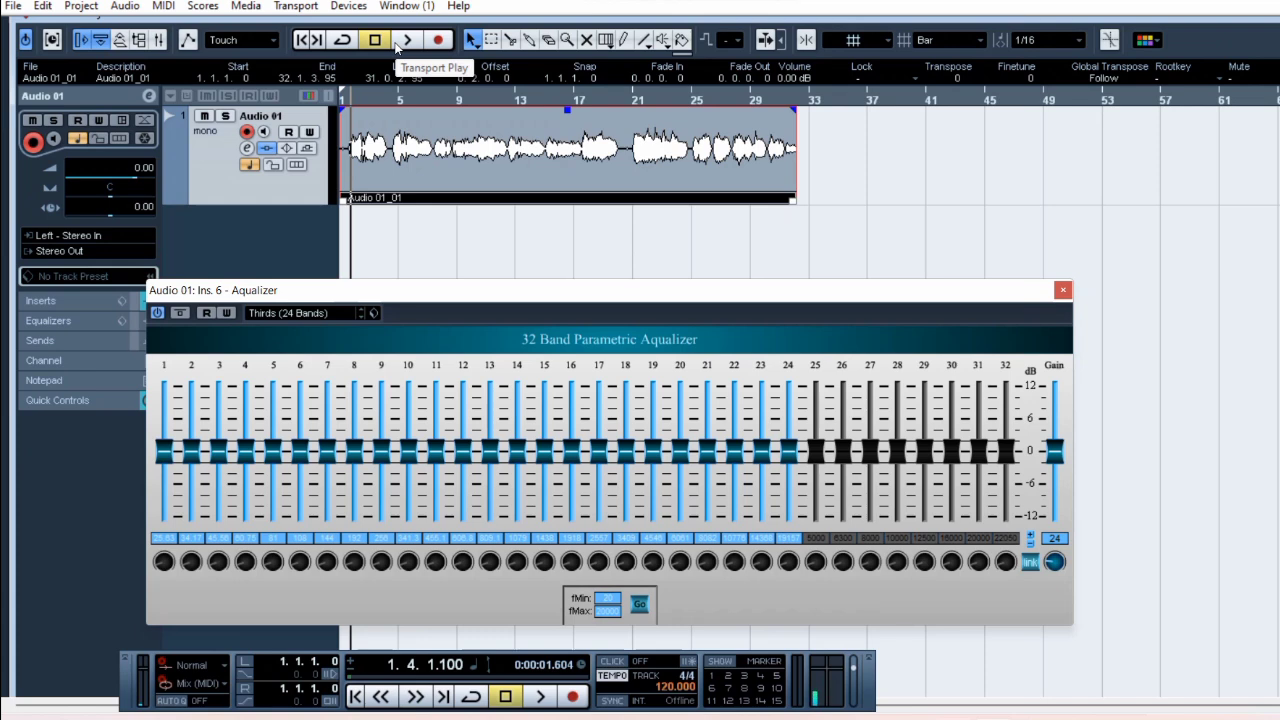
Raise Aqualizer bands 23 and 24 to about +9 dB during playback, close the equalizer, and stop playback.
{"action": "left_click", "coordinate": [397, 44]}
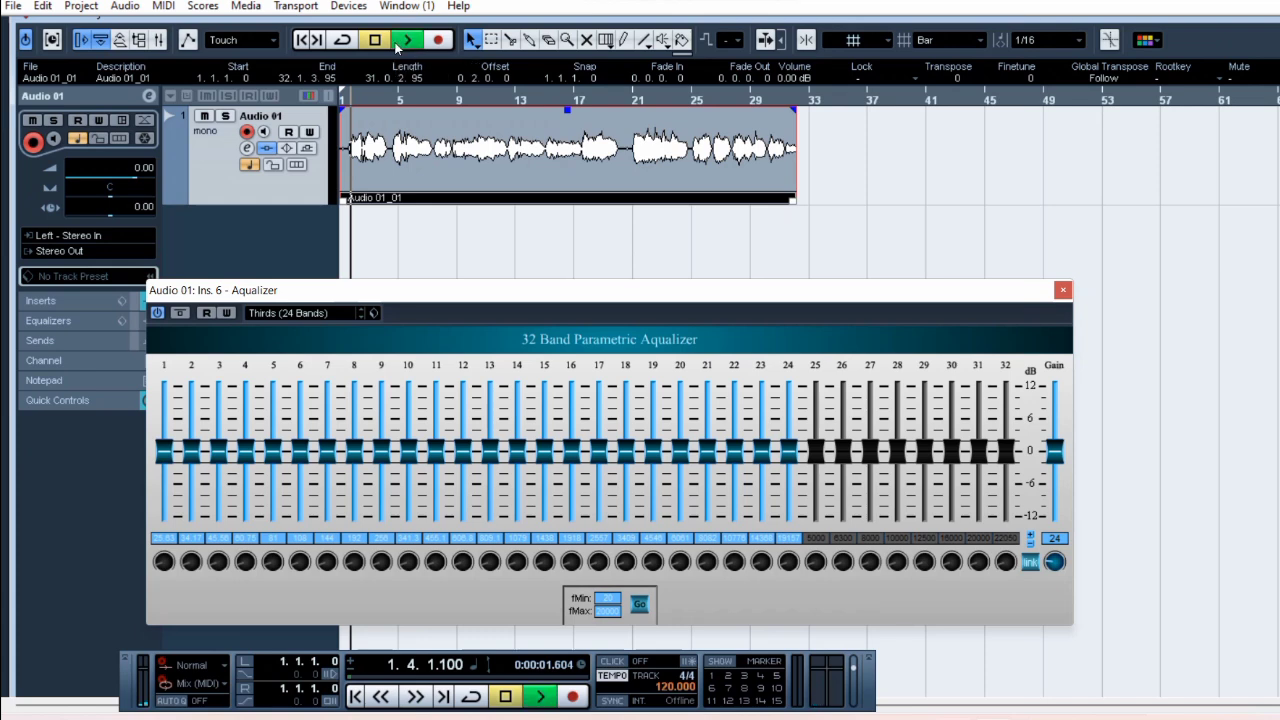
{"action": "left_click_drag", "start_coordinate": [765, 452], "coordinate": [765, 401]}
{"action": "left_click_drag", "start_coordinate": [799, 450], "coordinate": [795, 403]}
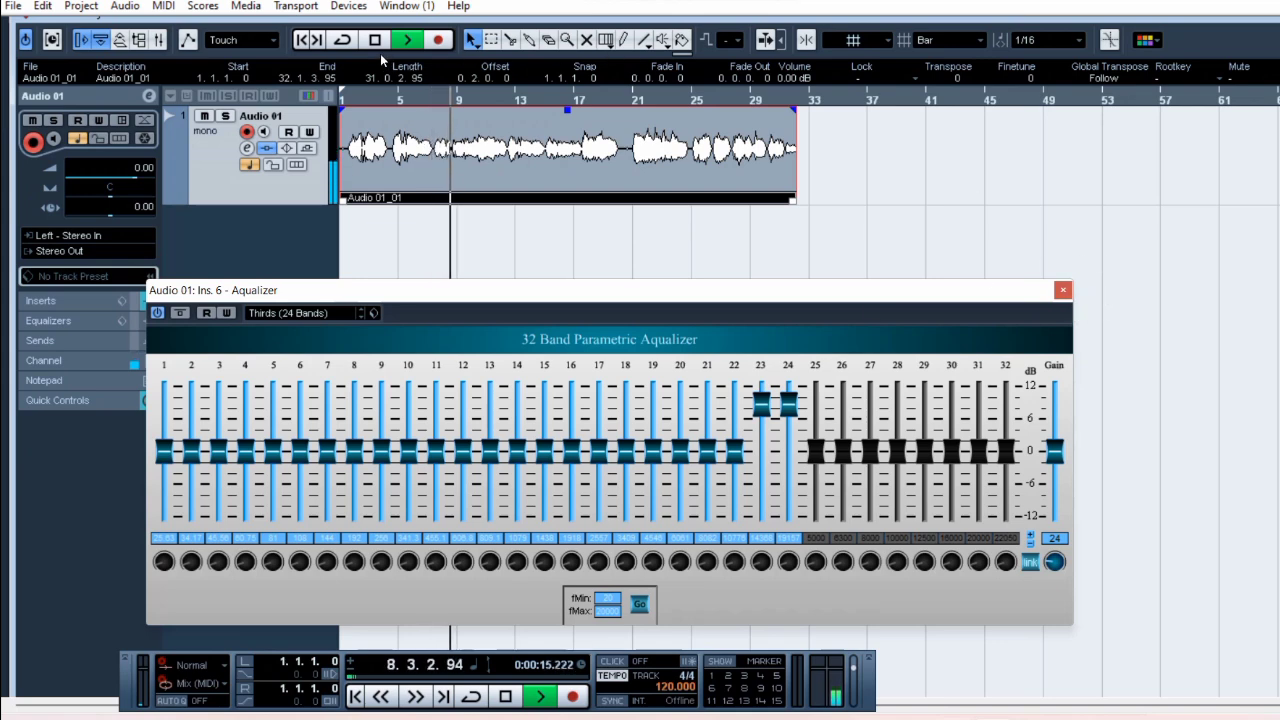
{"action": "left_click", "coordinate": [1063, 290]}
{"action": "left_click", "coordinate": [375, 40]}
Load the Graillon 2 pitch-shift effect into insert slot 1 of the audio track.
{"action": "left_click", "coordinate": [247, 148]}
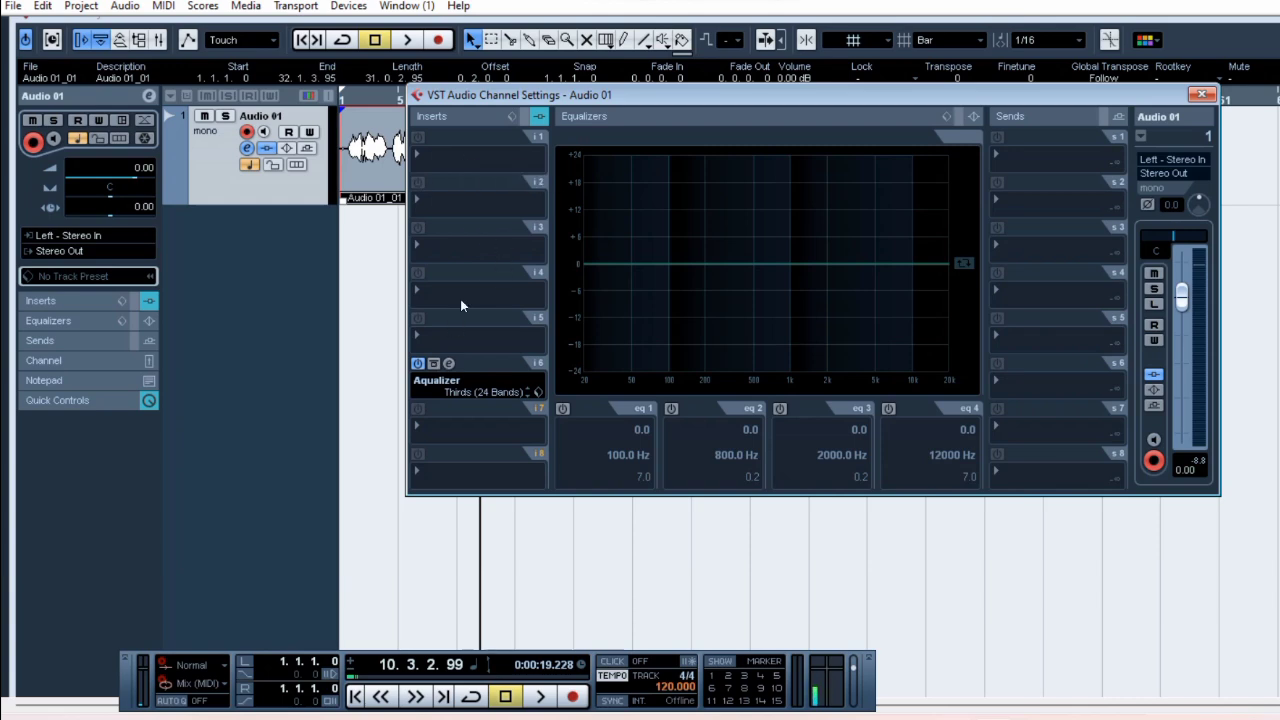
{"action": "left_click", "coordinate": [468, 160]}
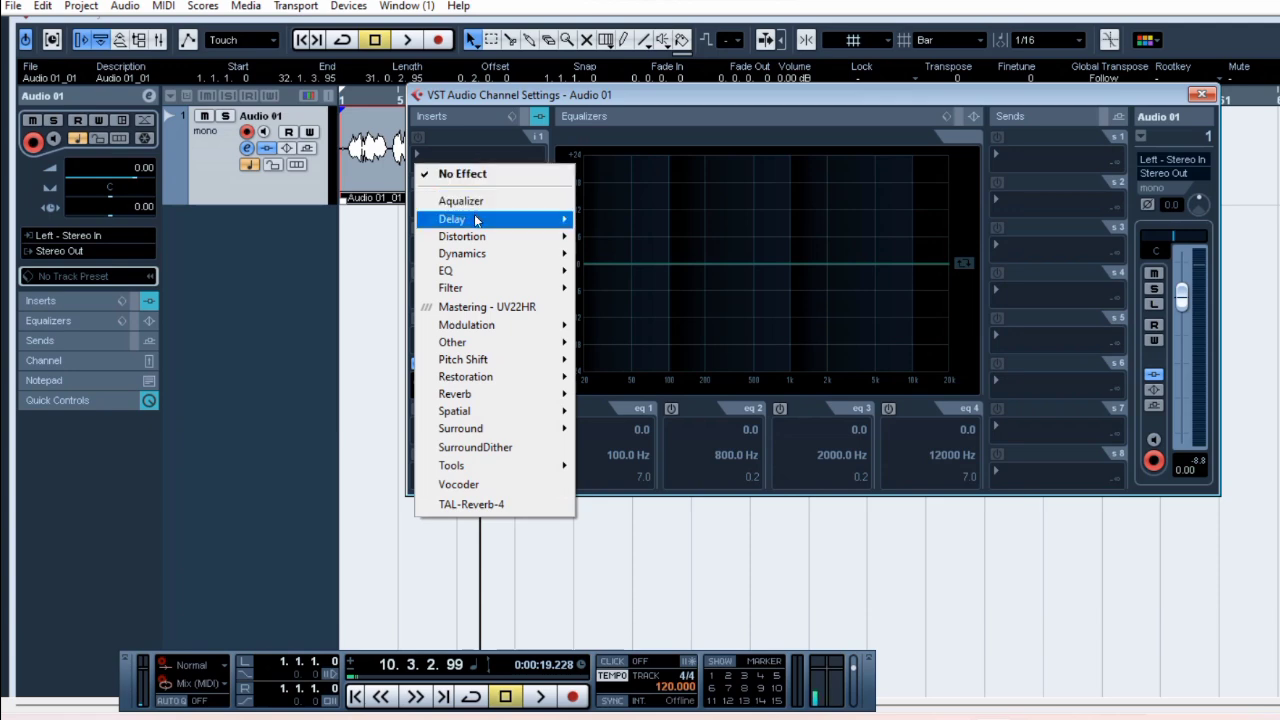
{"action": "mouse_move", "coordinate": [475, 360]}
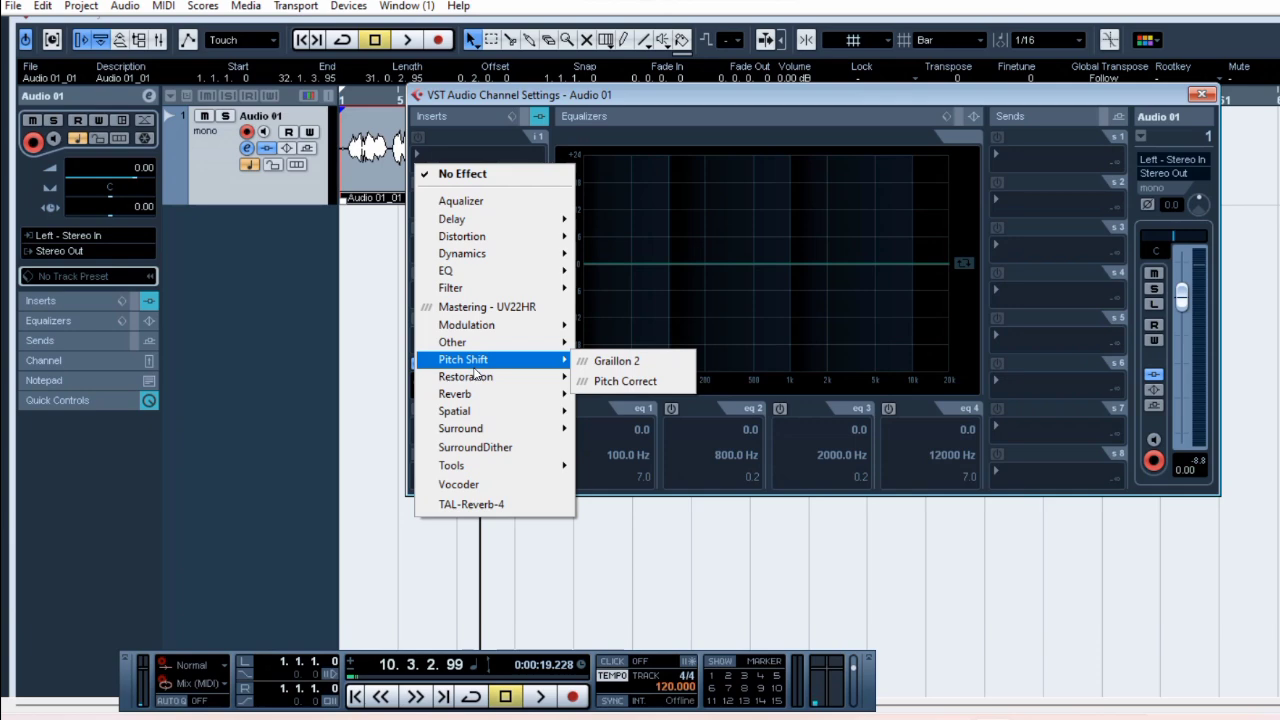
{"action": "left_click", "coordinate": [617, 364]}
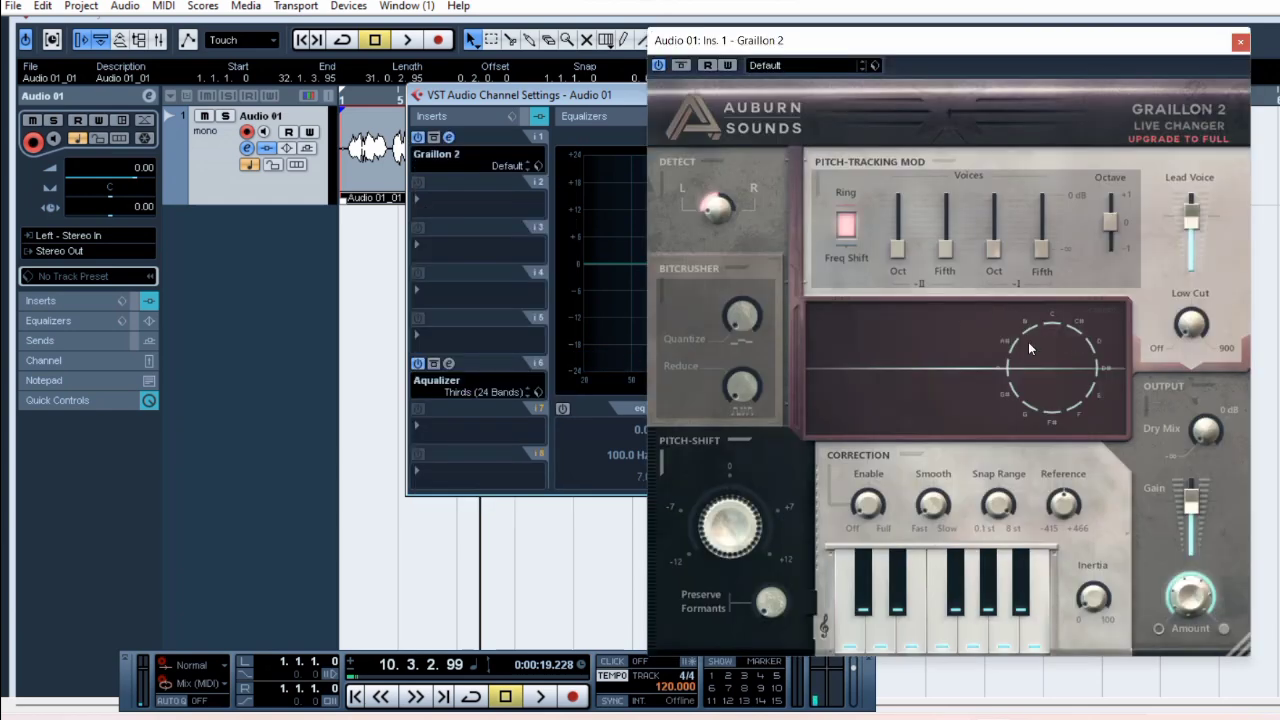
Load the first "Only in Full version" preset listed after Younger Speech in Graillon 2.
{"action": "left_click", "coordinate": [793, 70]}
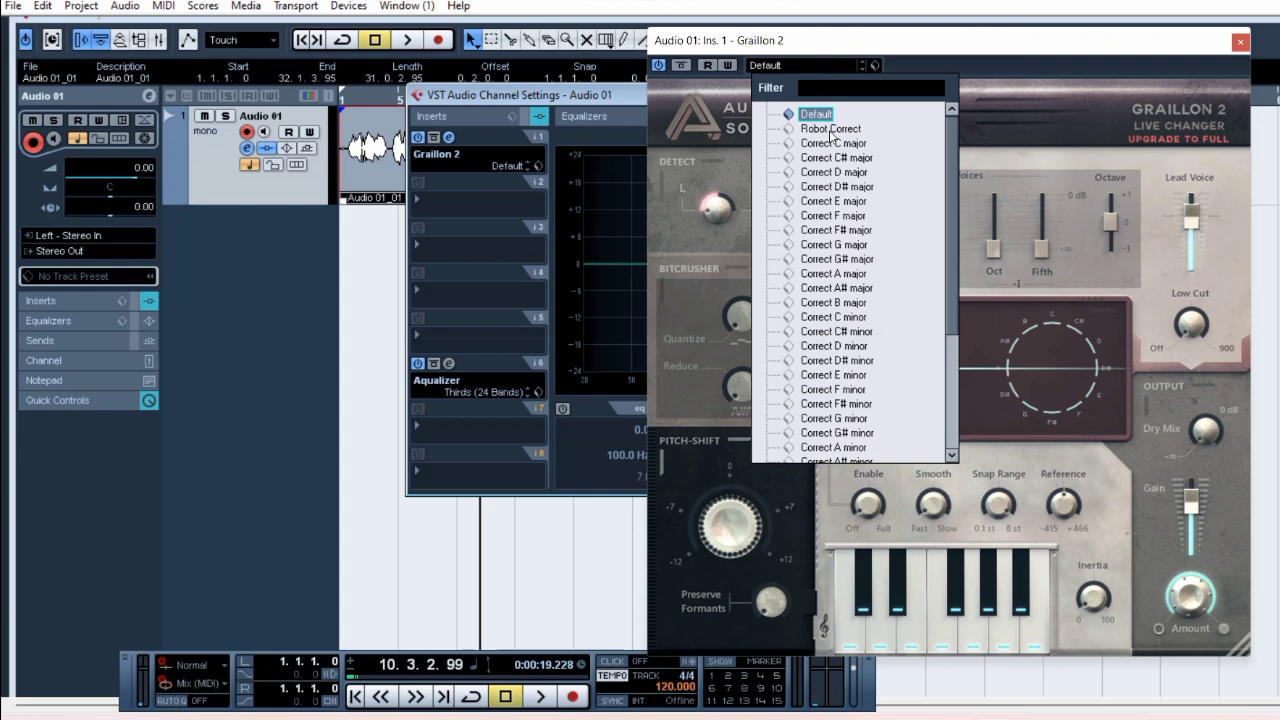
{"action": "scroll", "coordinate": [855, 400], "scroll_direction": "down", "scroll_amount": 2}
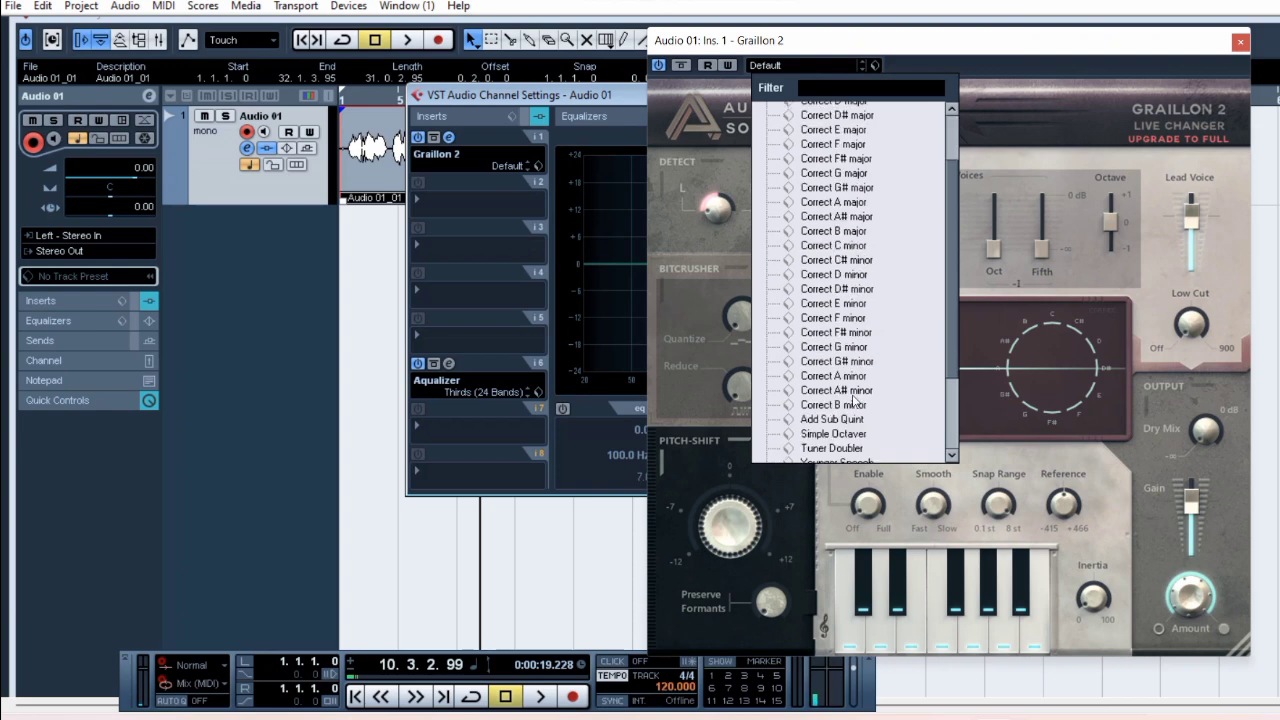
{"action": "scroll", "coordinate": [855, 400], "scroll_direction": "down", "scroll_amount": 3}
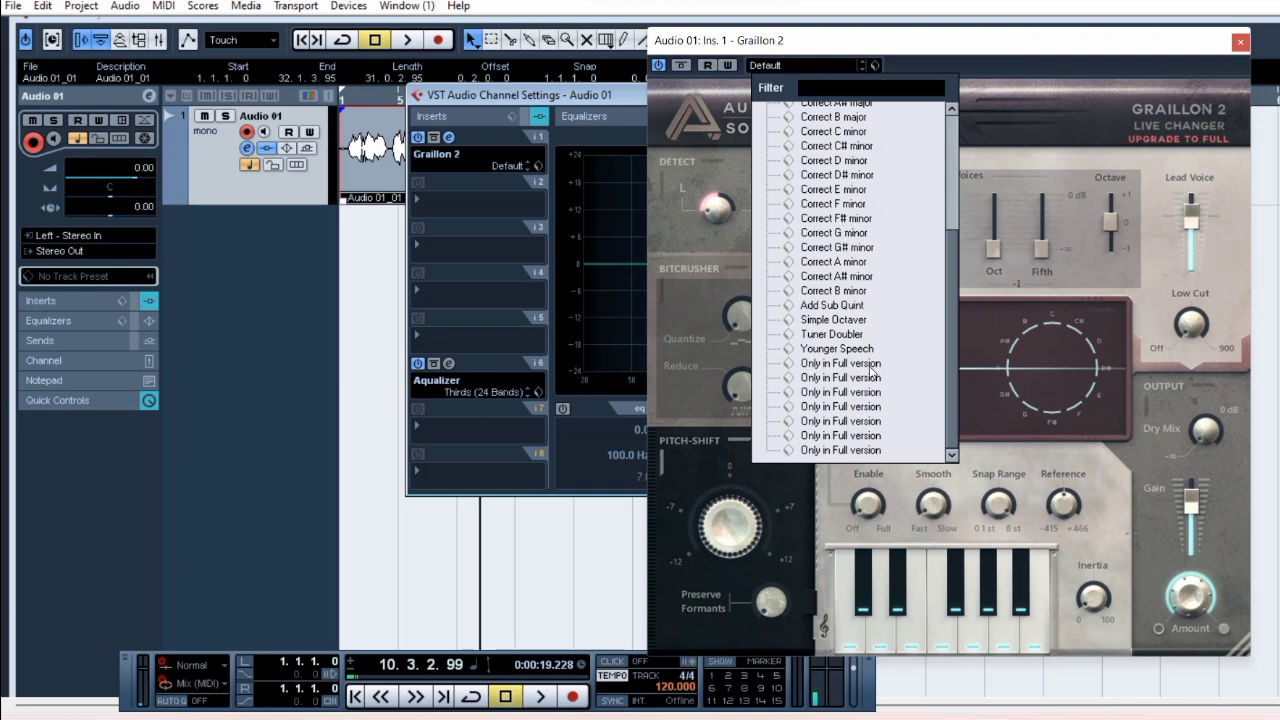
{"action": "left_click", "coordinate": [841, 364]}
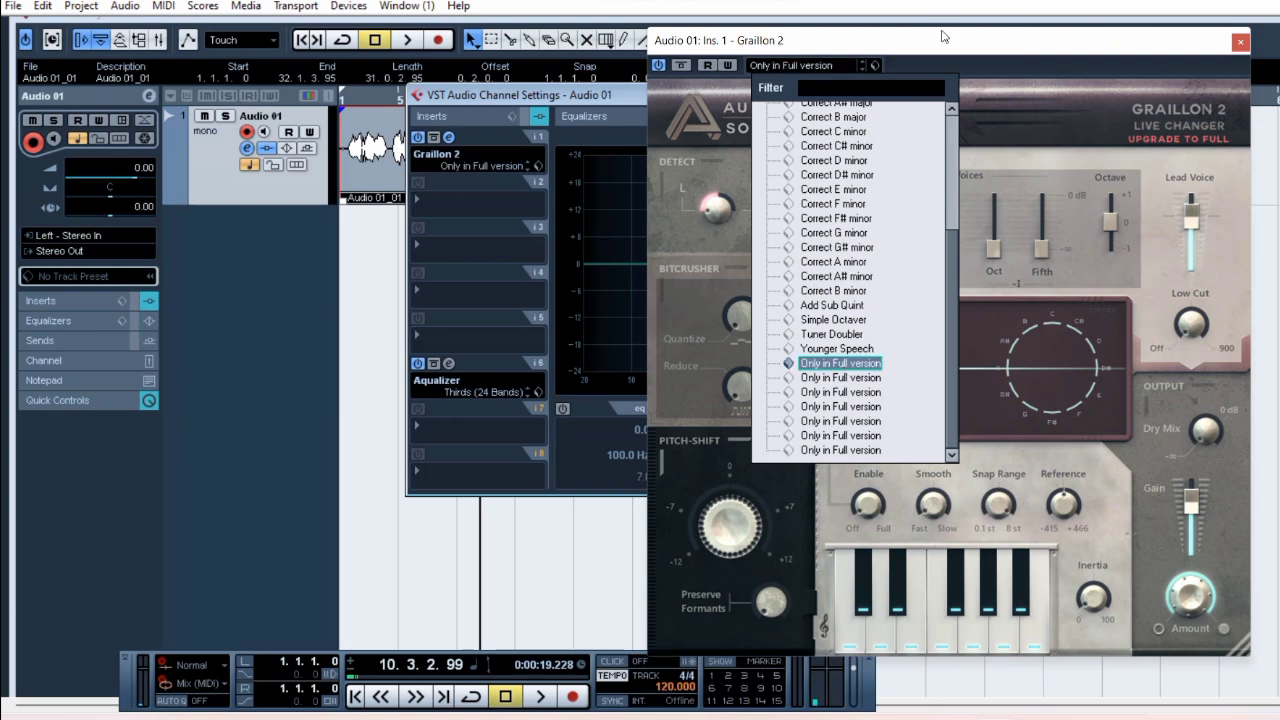
{"action": "left_click", "coordinate": [944, 46]}
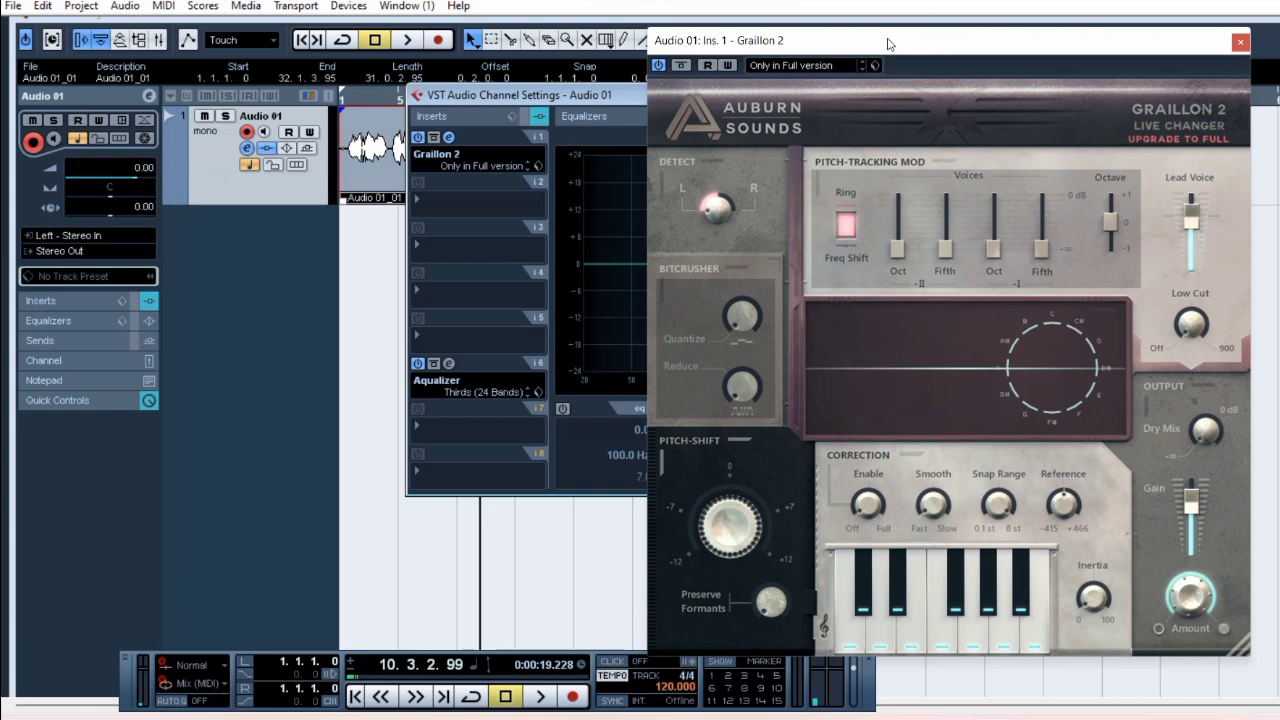
Play the take from about bar 5 while raising Graillon 2's correction Enable to 36% and adjusting Smooth, and stop playback.
{"action": "left_click_drag", "start_coordinate": [889, 44], "coordinate": [939, 73]}
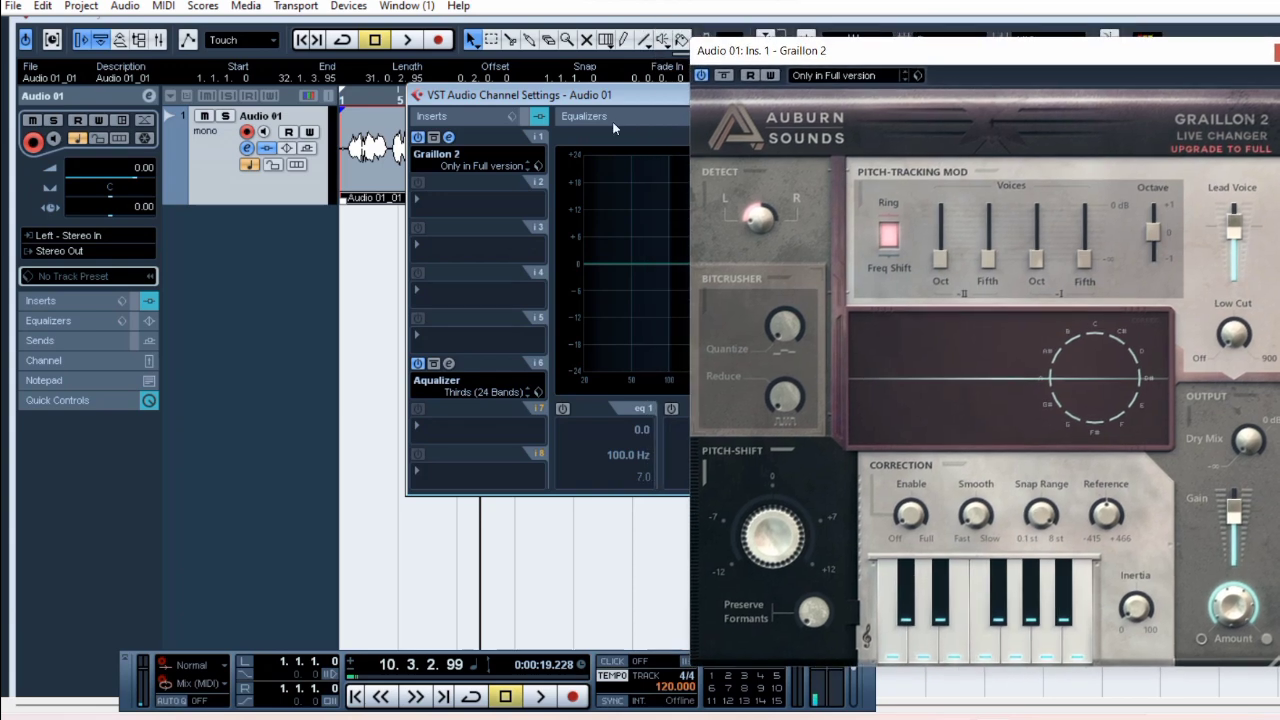
{"action": "left_click", "coordinate": [368, 293]}
{"action": "left_click", "coordinate": [400, 104]}
{"action": "left_click", "coordinate": [407, 40]}
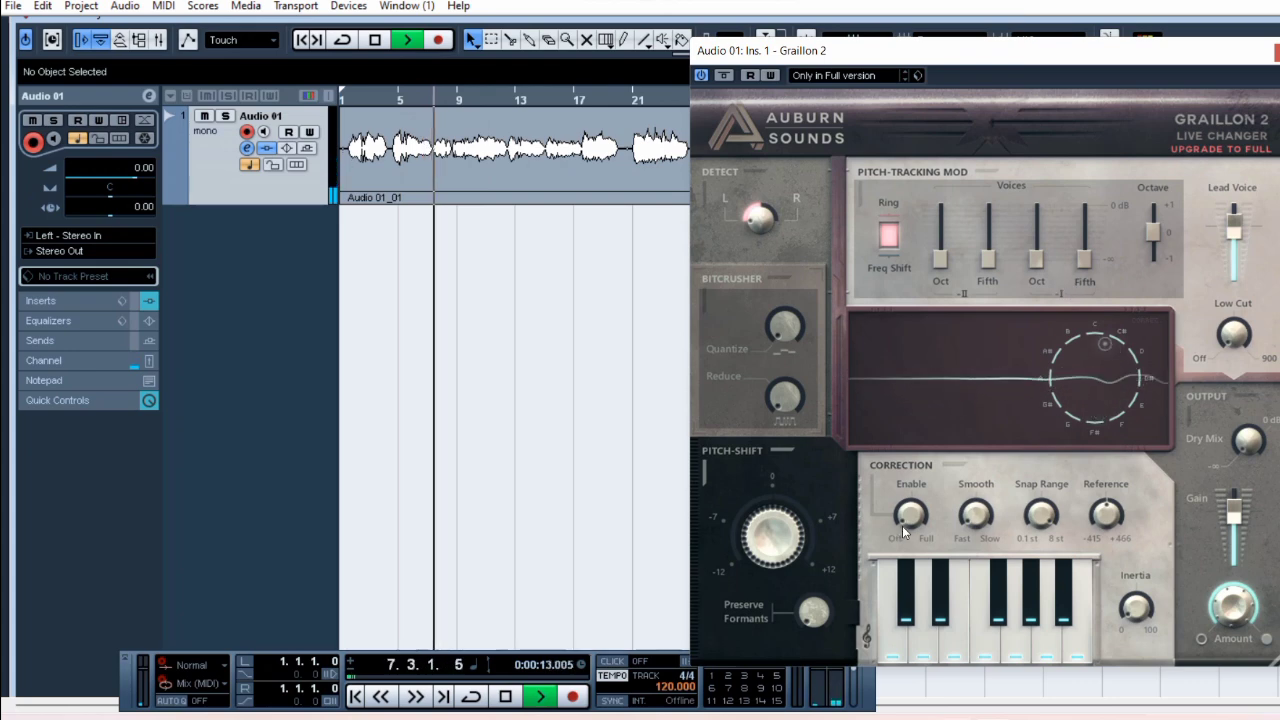
{"action": "mouse_move", "coordinate": [902, 525]}
{"action": "left_mouse_down"}
{"action": "mouse_move", "coordinate": [925, 497]}
{"action": "mouse_move", "coordinate": [981, 507]}
{"action": "mouse_move", "coordinate": [1005, 440]}
{"action": "left_mouse_up"}
{"action": "mouse_move", "coordinate": [979, 516]}
{"action": "left_mouse_down"}
{"action": "mouse_move", "coordinate": [1003, 484]}
{"action": "mouse_move", "coordinate": [1021, 485]}
{"action": "mouse_move", "coordinate": [980, 533]}
{"action": "left_mouse_up"}
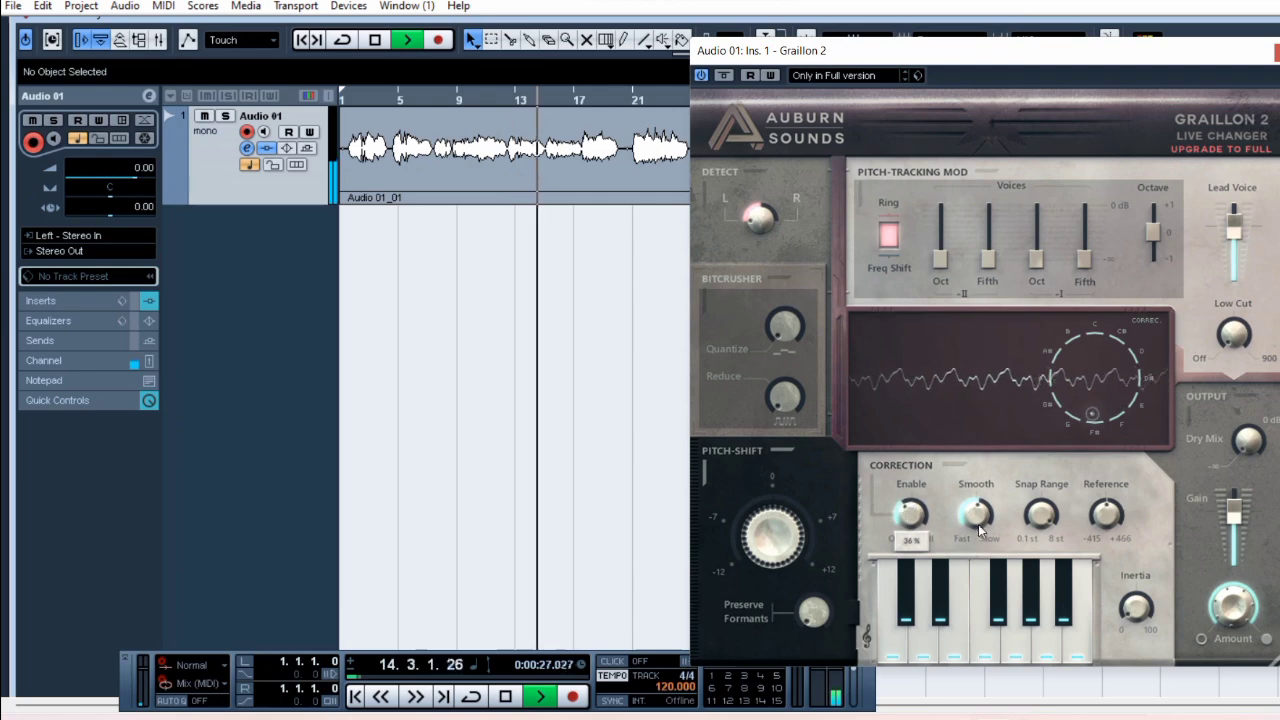
{"action": "mouse_move", "coordinate": [1041, 516]}
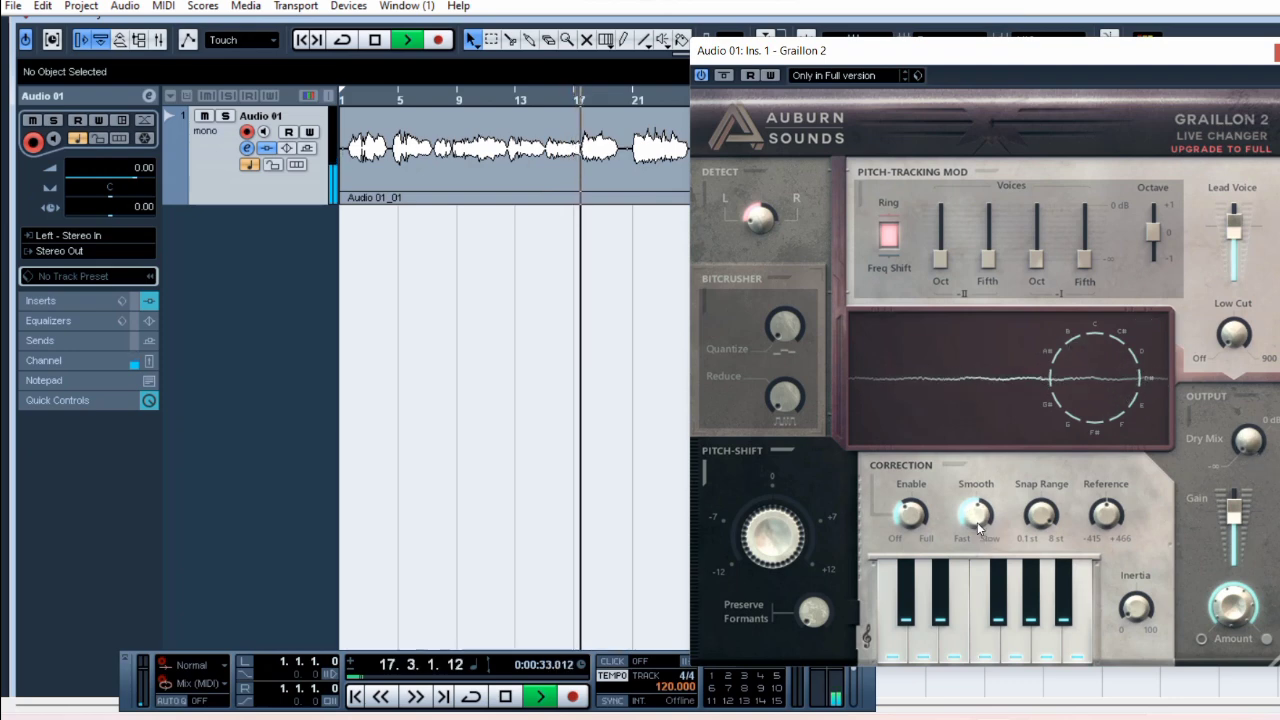
{"action": "mouse_move", "coordinate": [979, 516]}
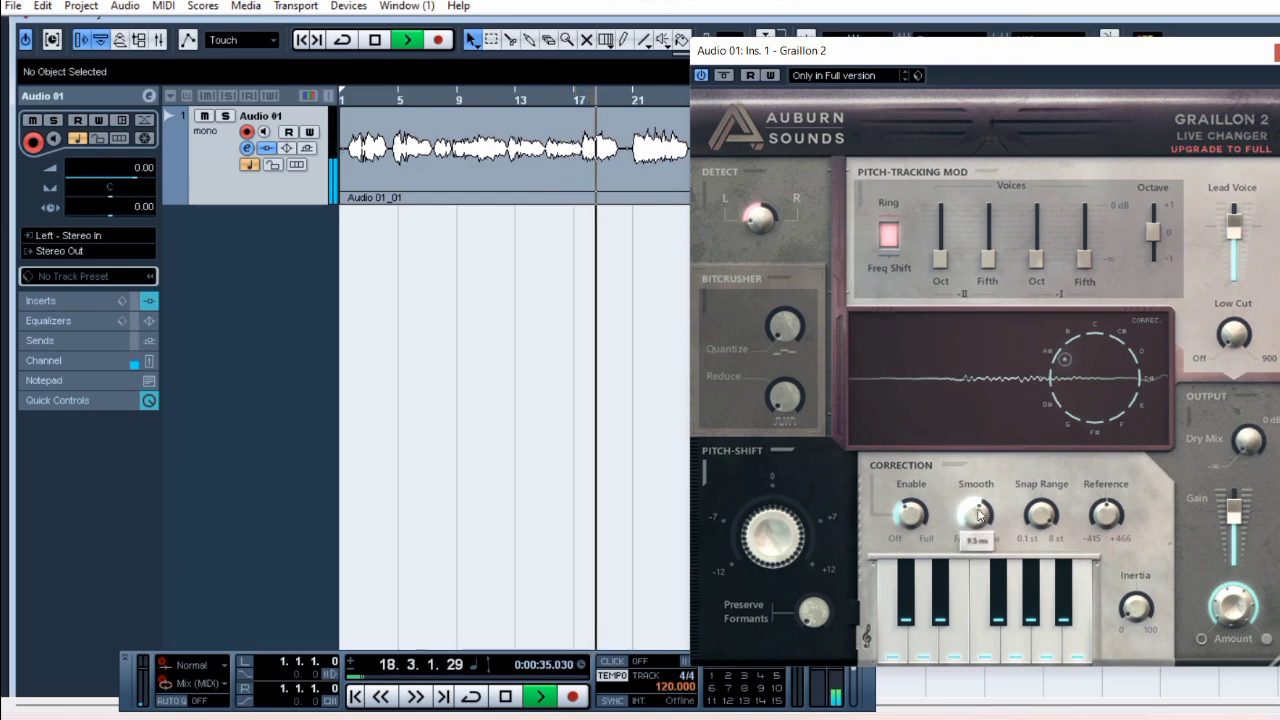
{"action": "left_click_drag", "start_coordinate": [979, 516], "coordinate": [979, 524]}
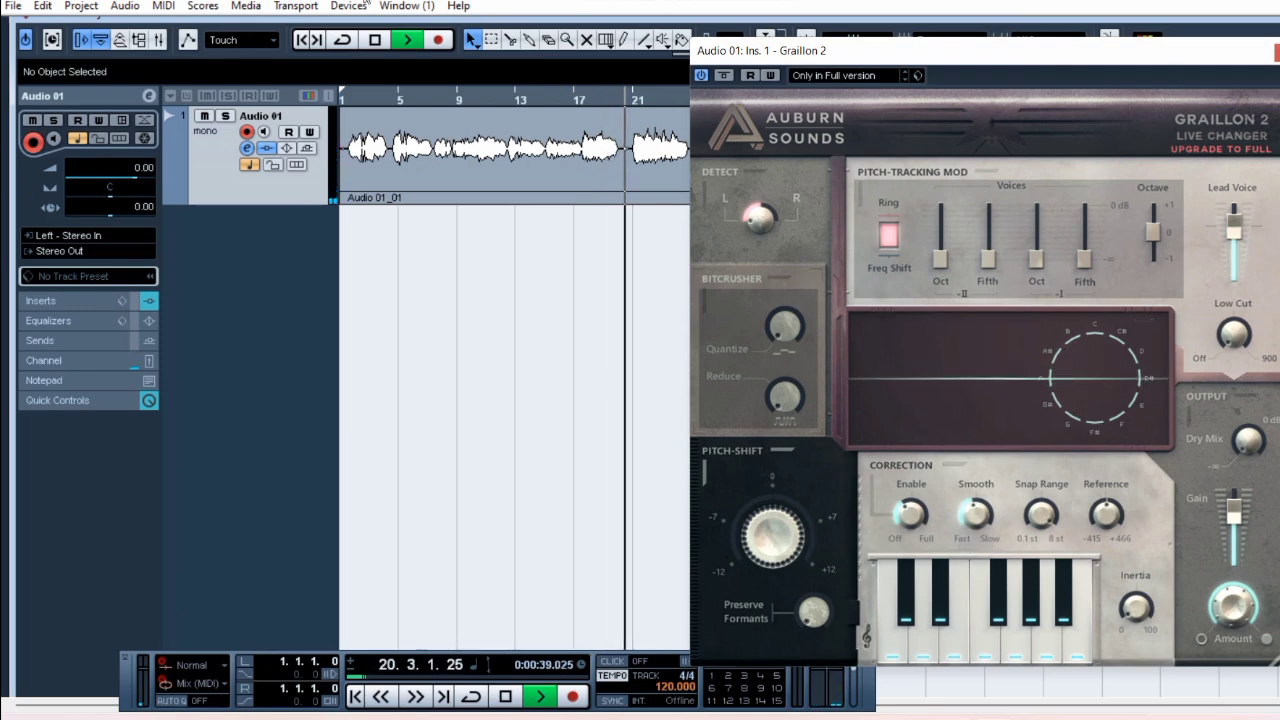
{"action": "left_click", "coordinate": [375, 40]}
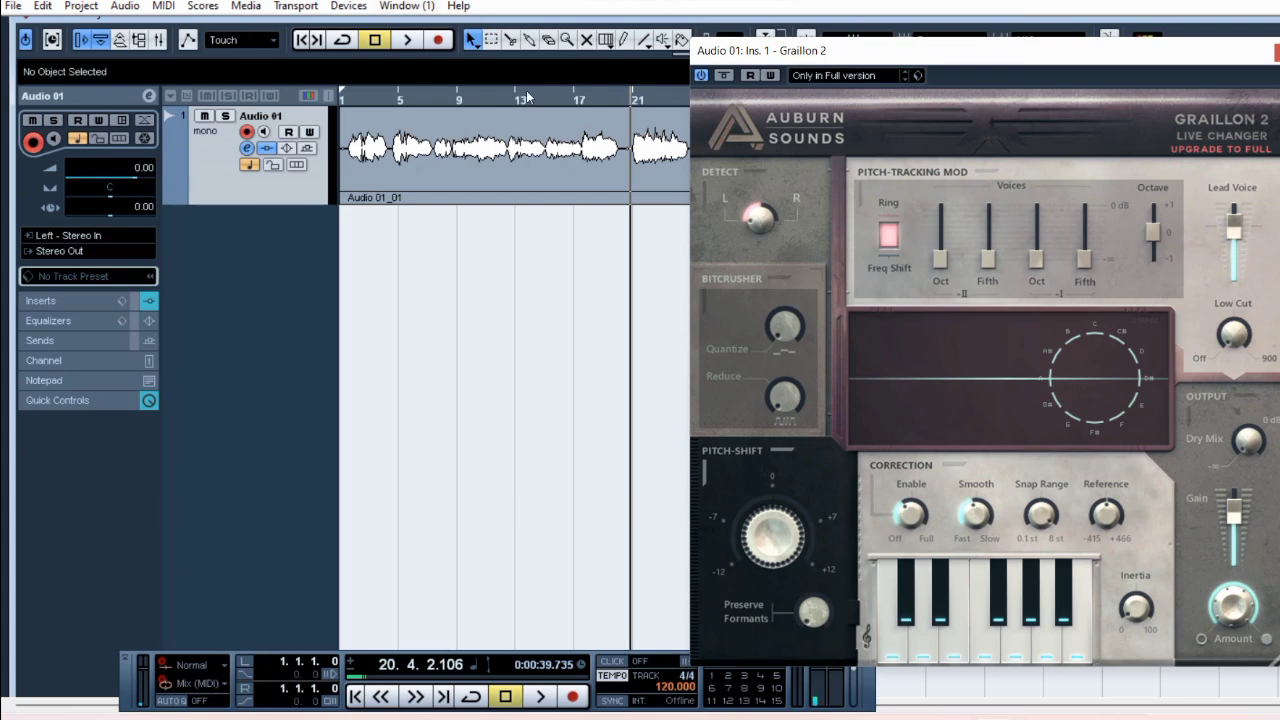
Play more of the pitch-corrected take, stop it, close Graillon 2, and return the cursor to the project start.
{"action": "left_click", "coordinate": [408, 40]}
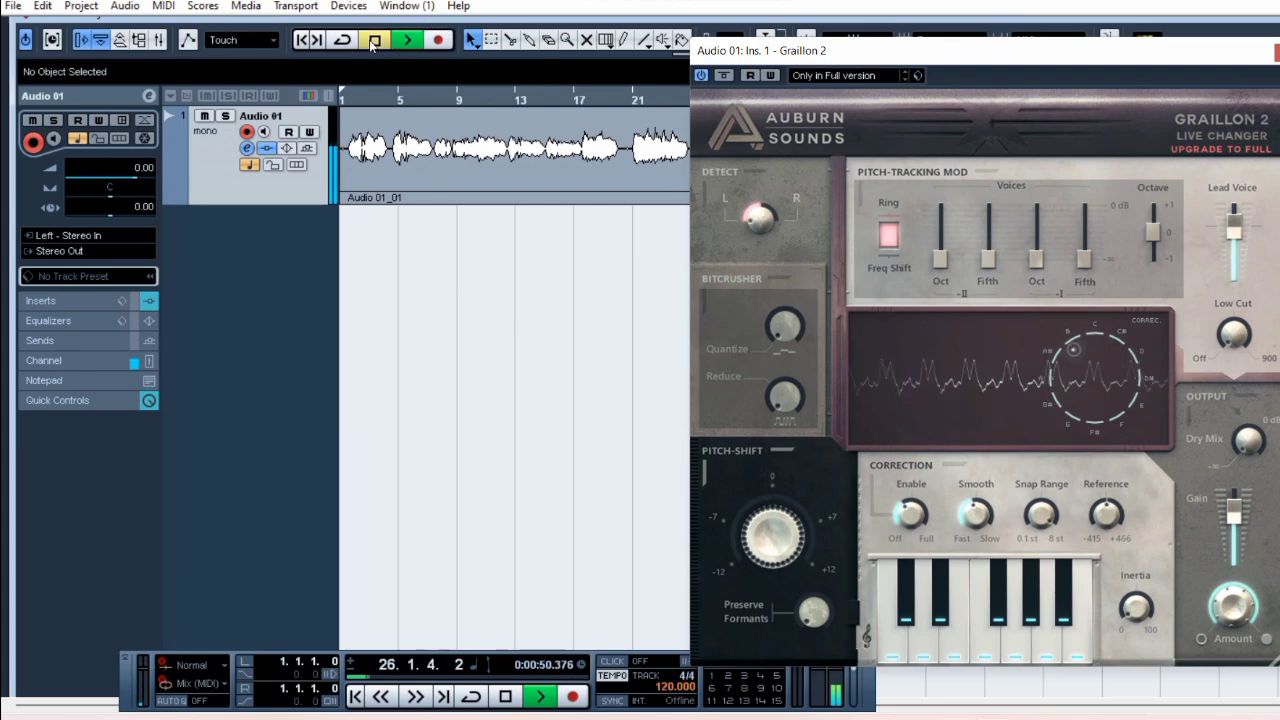
{"action": "key", "text": "space"}
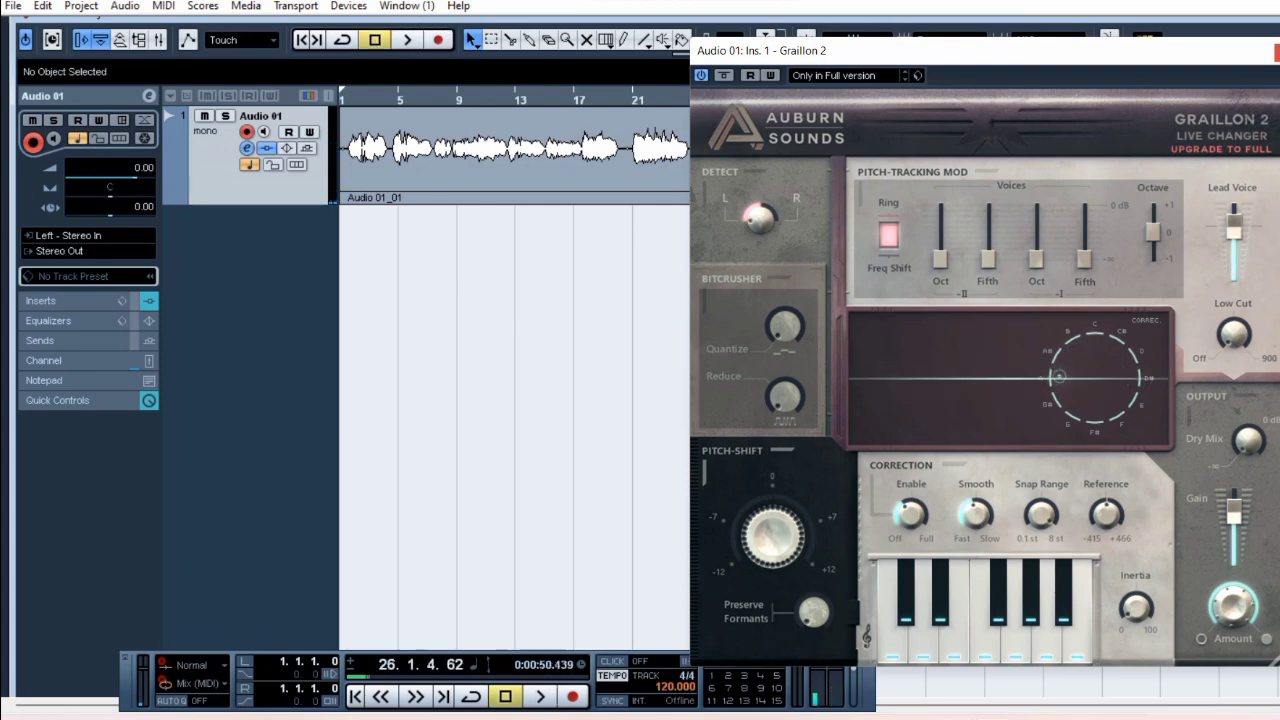
{"action": "left_click", "coordinate": [1275, 52]}
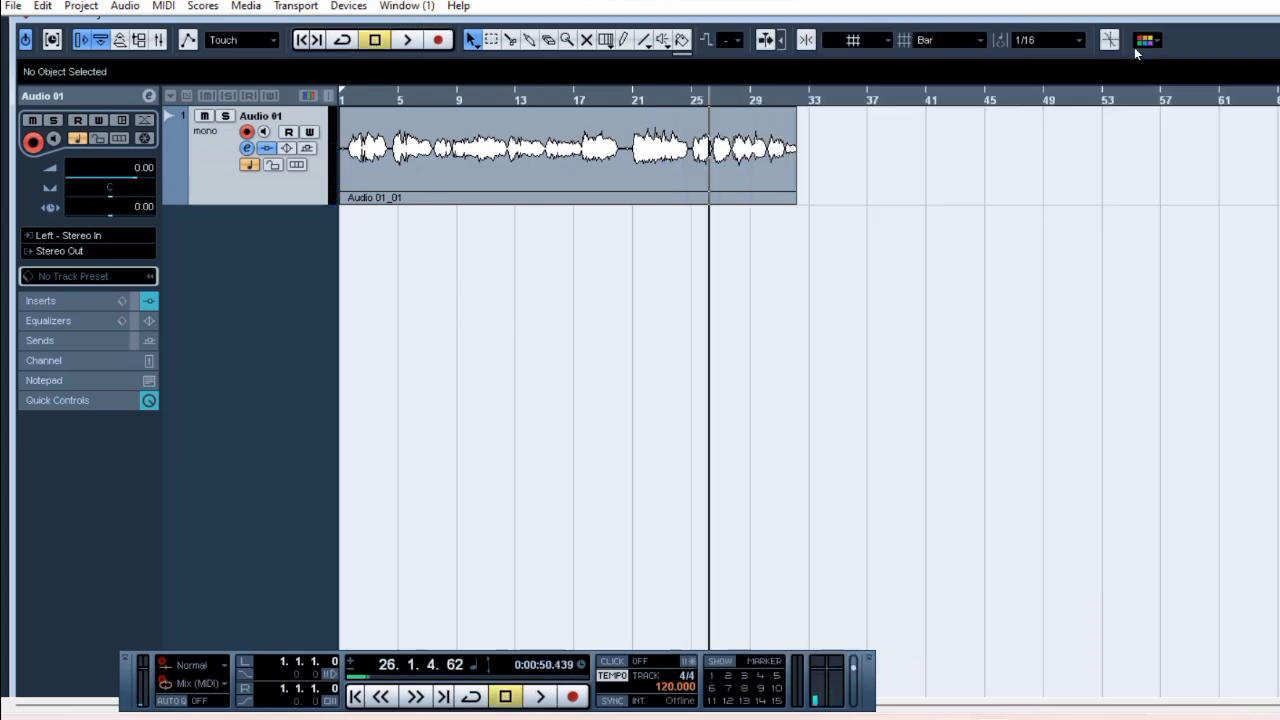
{"action": "left_click", "coordinate": [356, 95]}
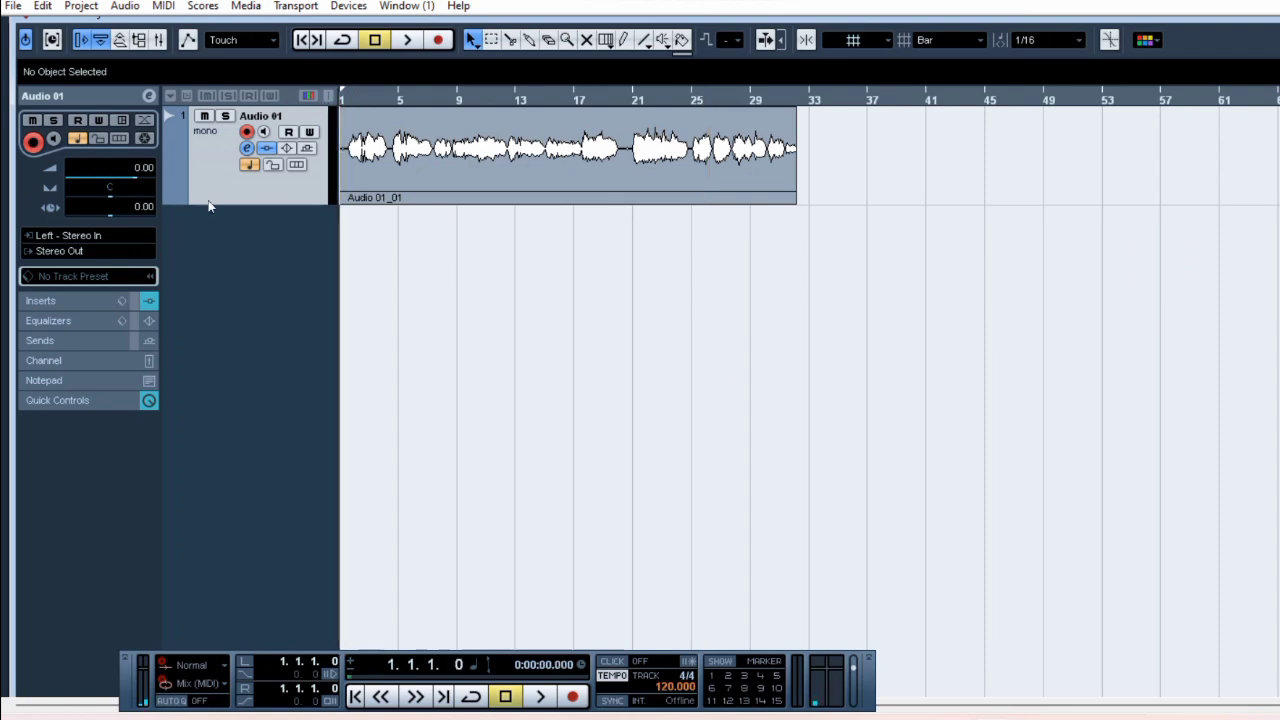
Load the TAL-Reverb-4 effect into insert slot 4 of the audio track.
{"action": "left_click", "coordinate": [246, 148]}
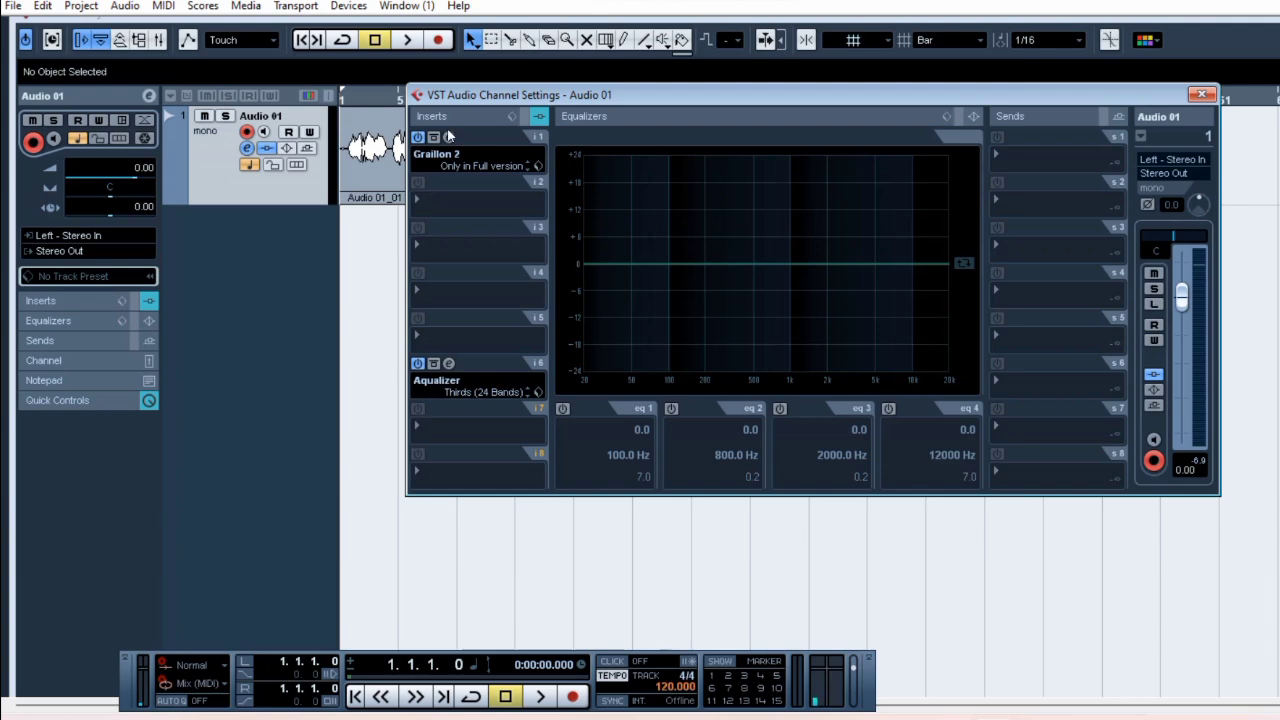
{"action": "left_click", "coordinate": [455, 296]}
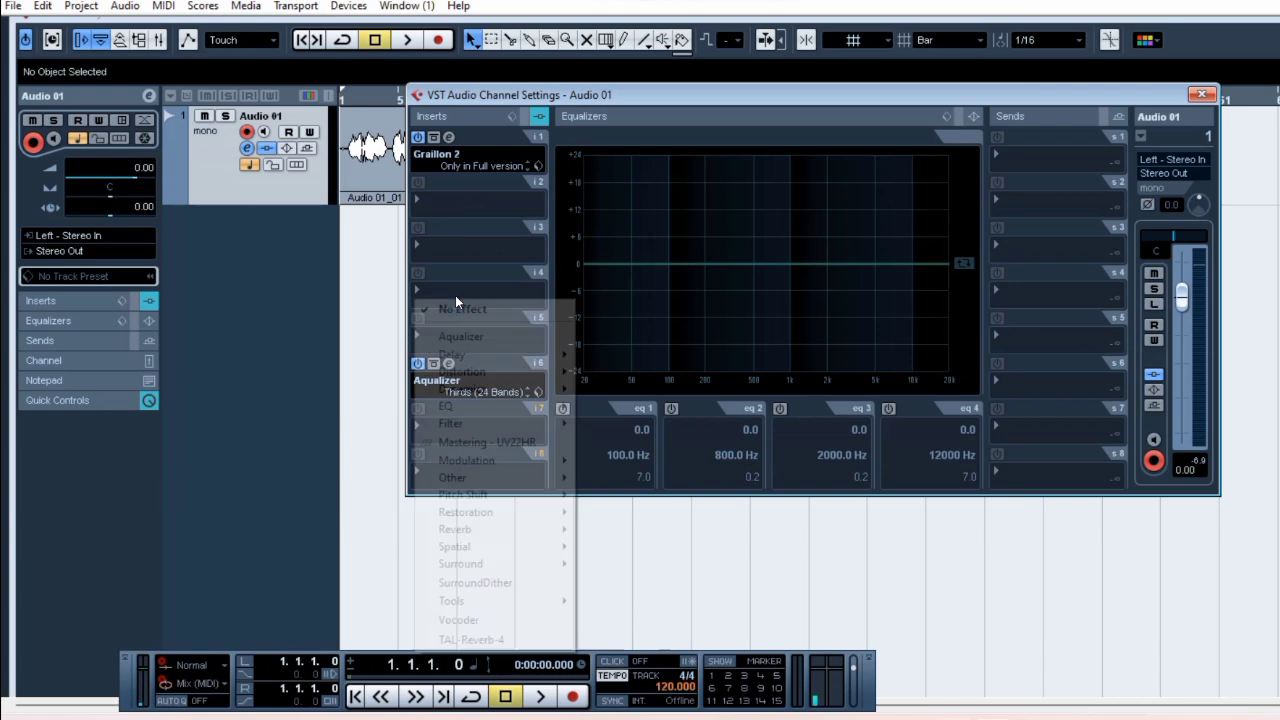
{"action": "left_click", "coordinate": [472, 640]}
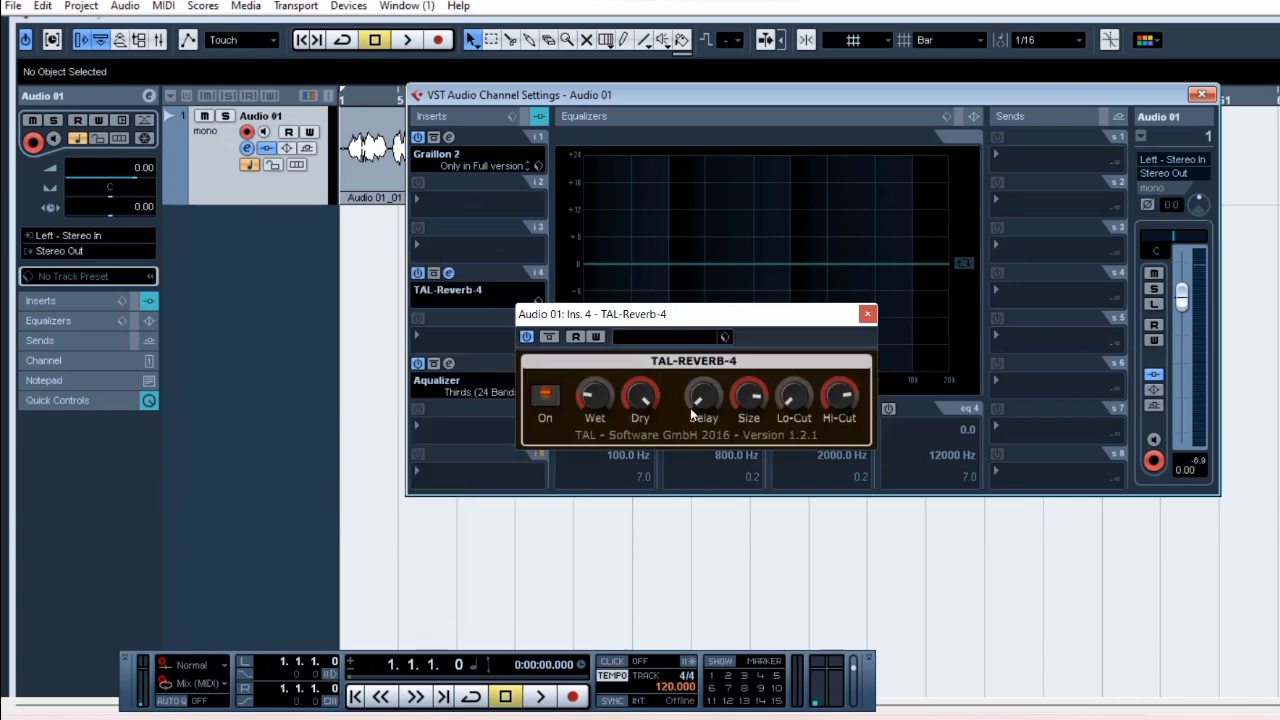
Play the take from about bar 6 while slightly raising TAL-Reverb-4's Wet and Delay, close the reverb, and stop playback.
{"action": "left_click", "coordinate": [1201, 95]}
{"action": "left_click", "coordinate": [423, 97]}
{"action": "key", "text": "space"}
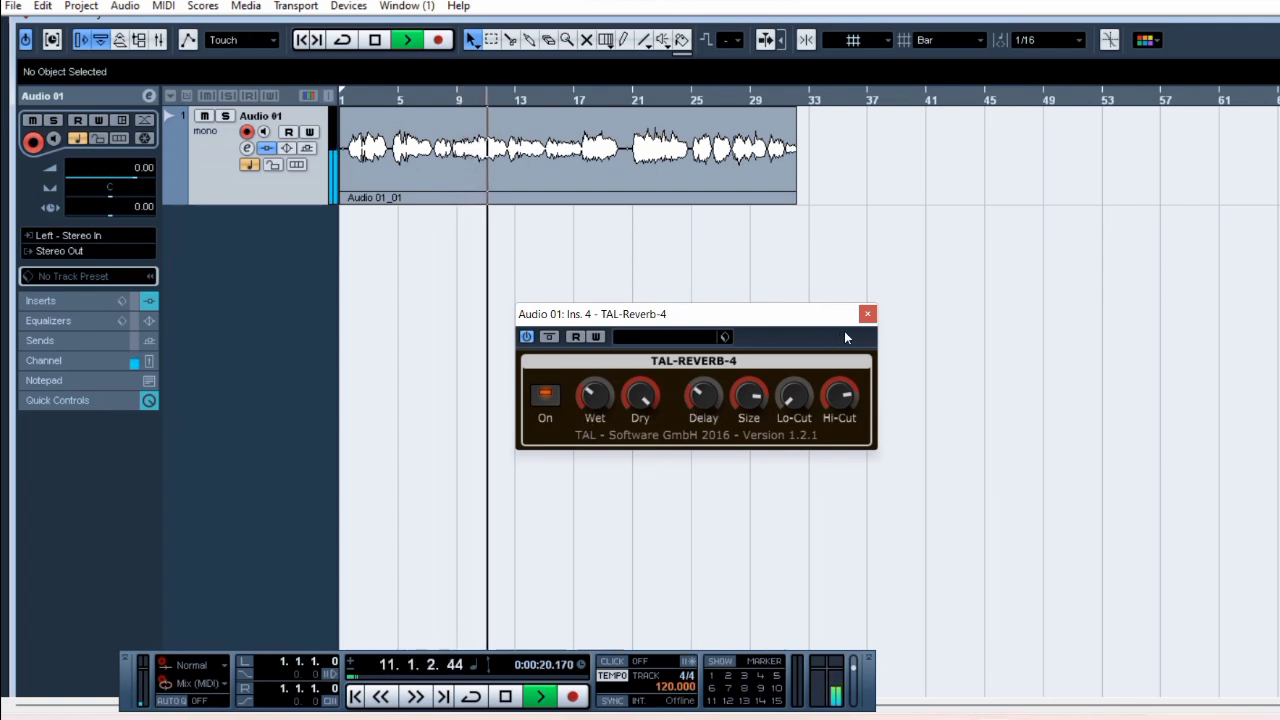
{"action": "left_click", "coordinate": [867, 314]}
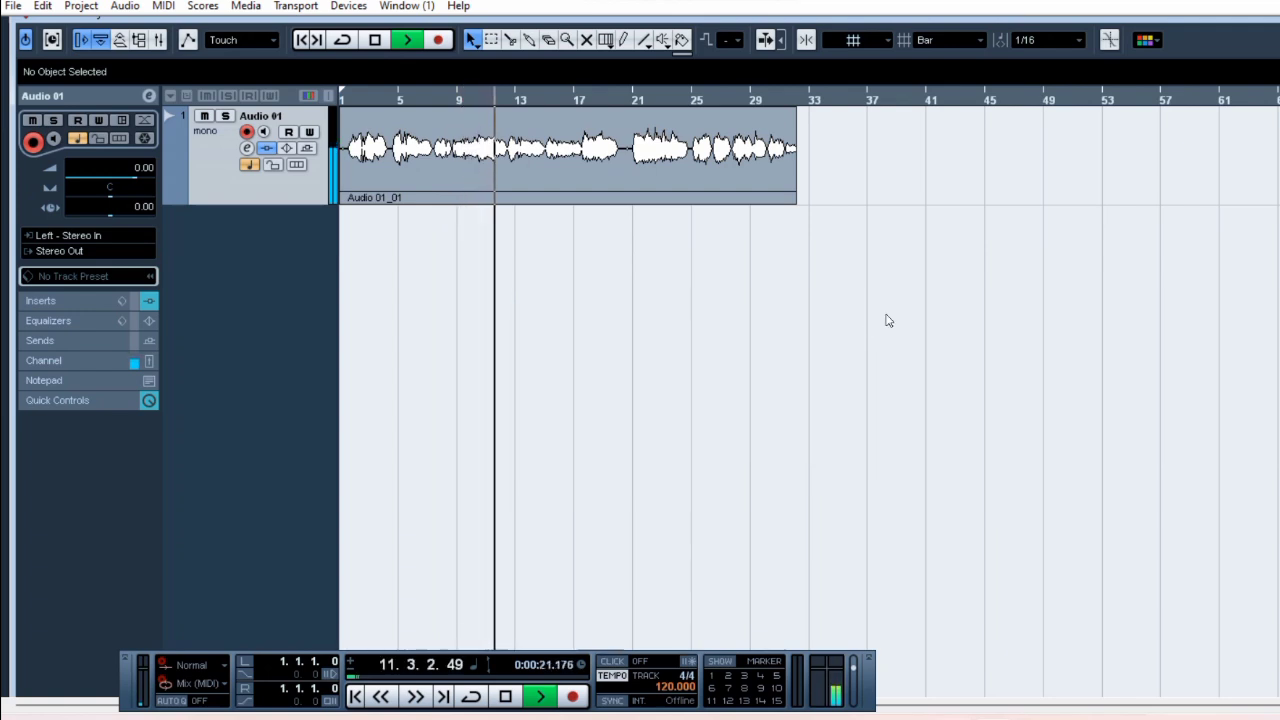
{"action": "left_click", "coordinate": [376, 40]}
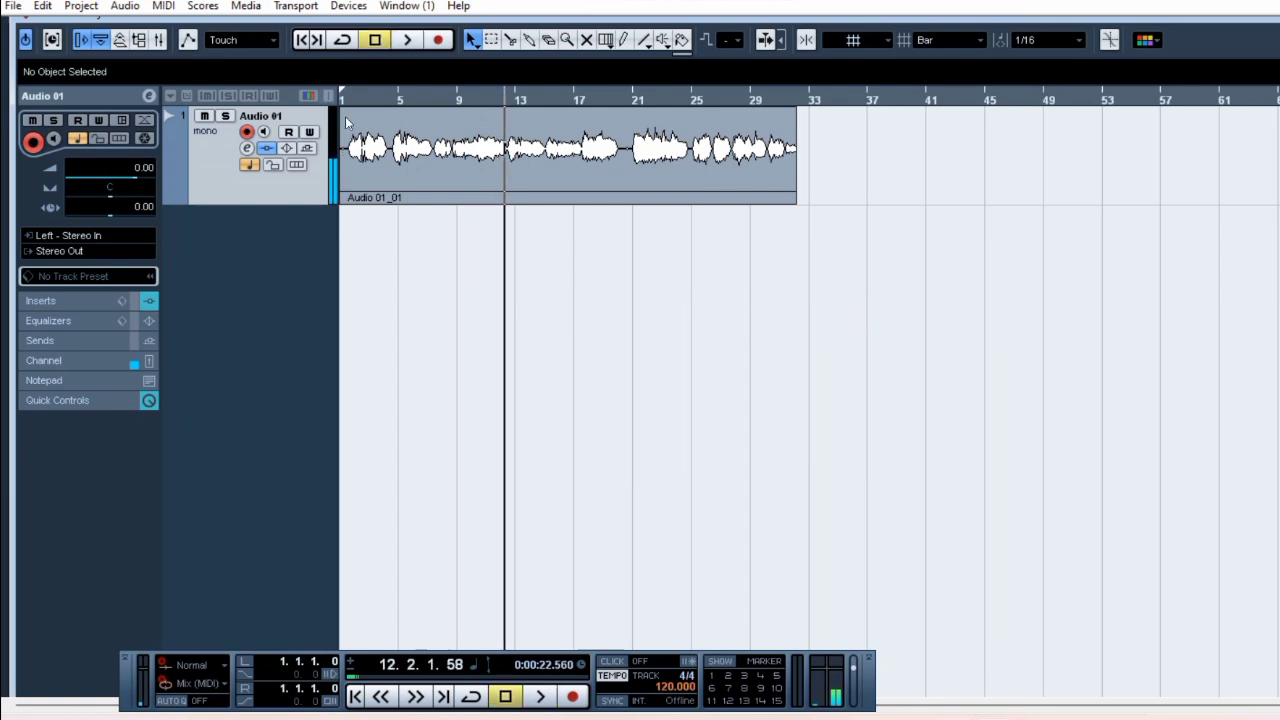
Load the Roomworks SE reverb into insert slot 3 of the audio track with the Smooth Voice Room preset.
{"action": "left_click", "coordinate": [252, 153]}
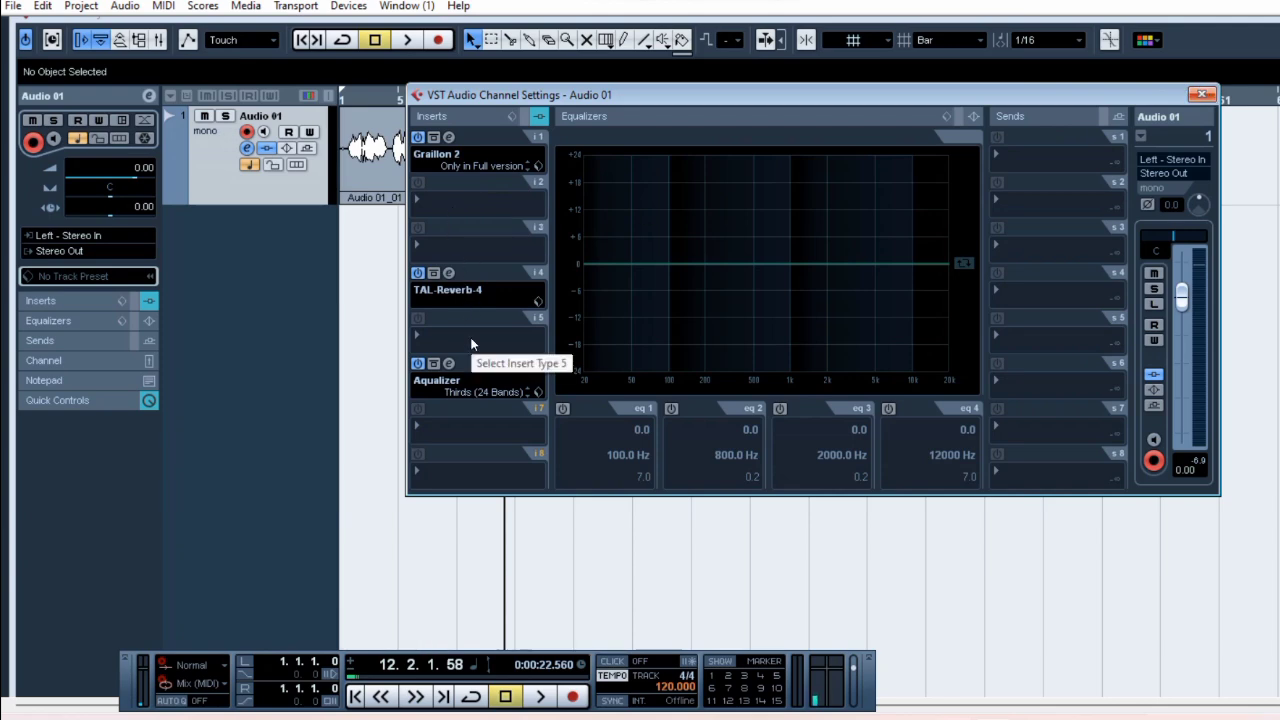
{"action": "left_click", "coordinate": [461, 251]}
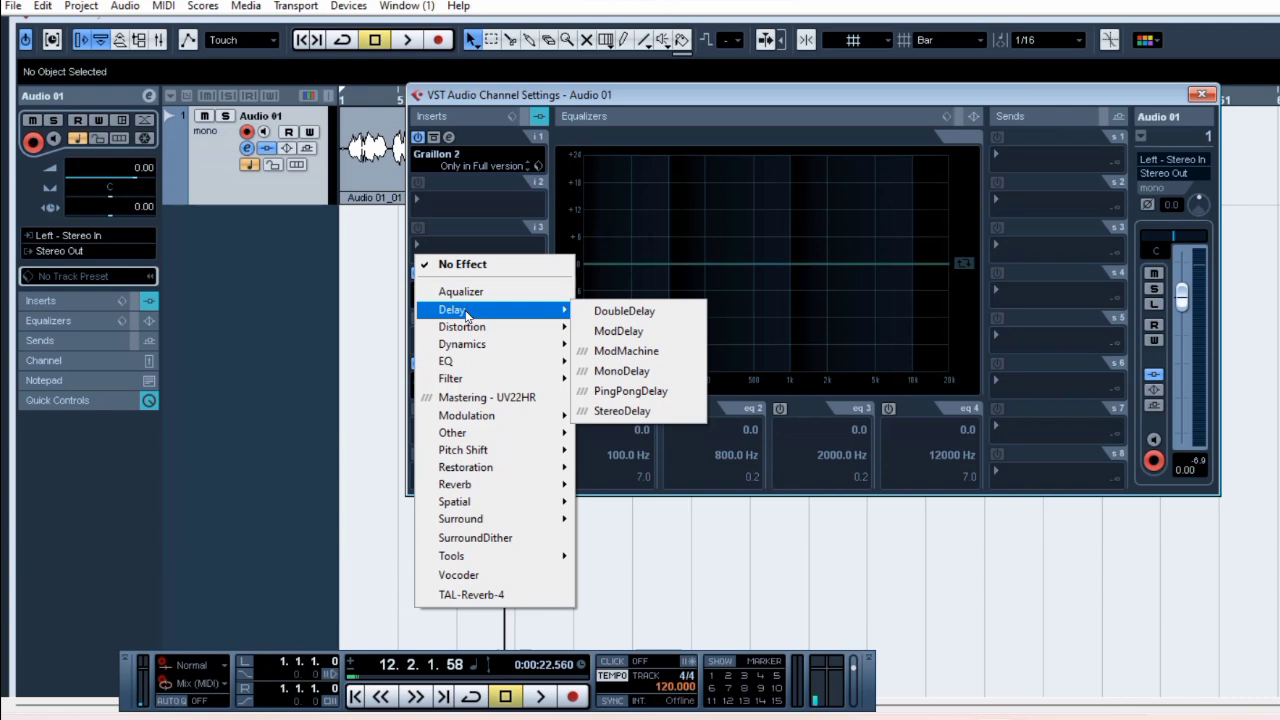
{"action": "mouse_move", "coordinate": [466, 488]}
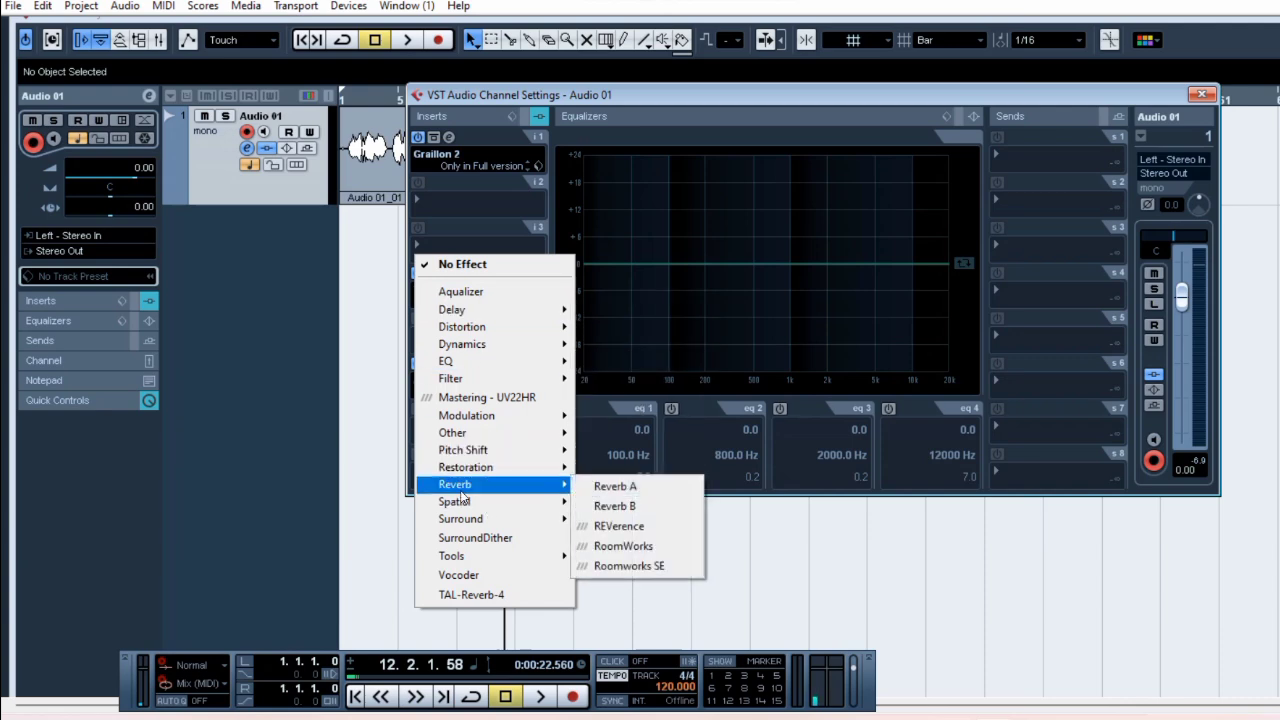
{"action": "left_click", "coordinate": [646, 564]}
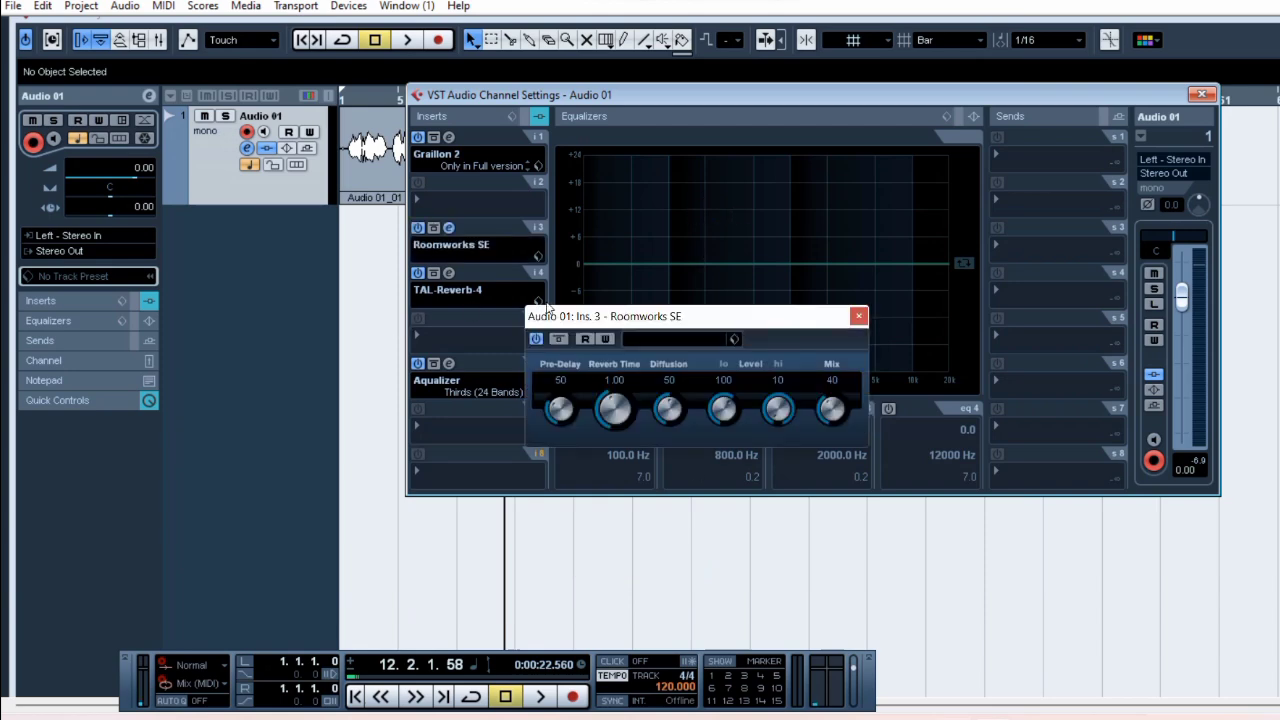
{"action": "left_click", "coordinate": [629, 341]}
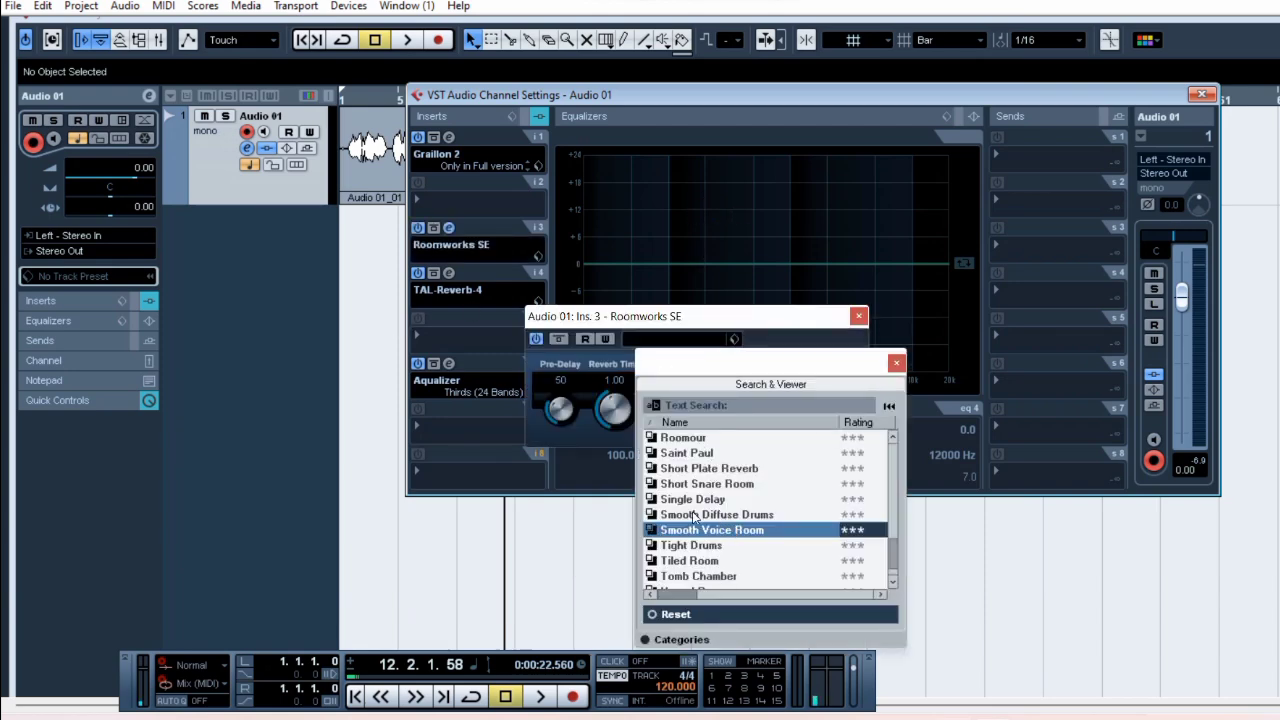
{"action": "left_click", "coordinate": [712, 514]}
{"action": "left_click", "coordinate": [713, 530]}
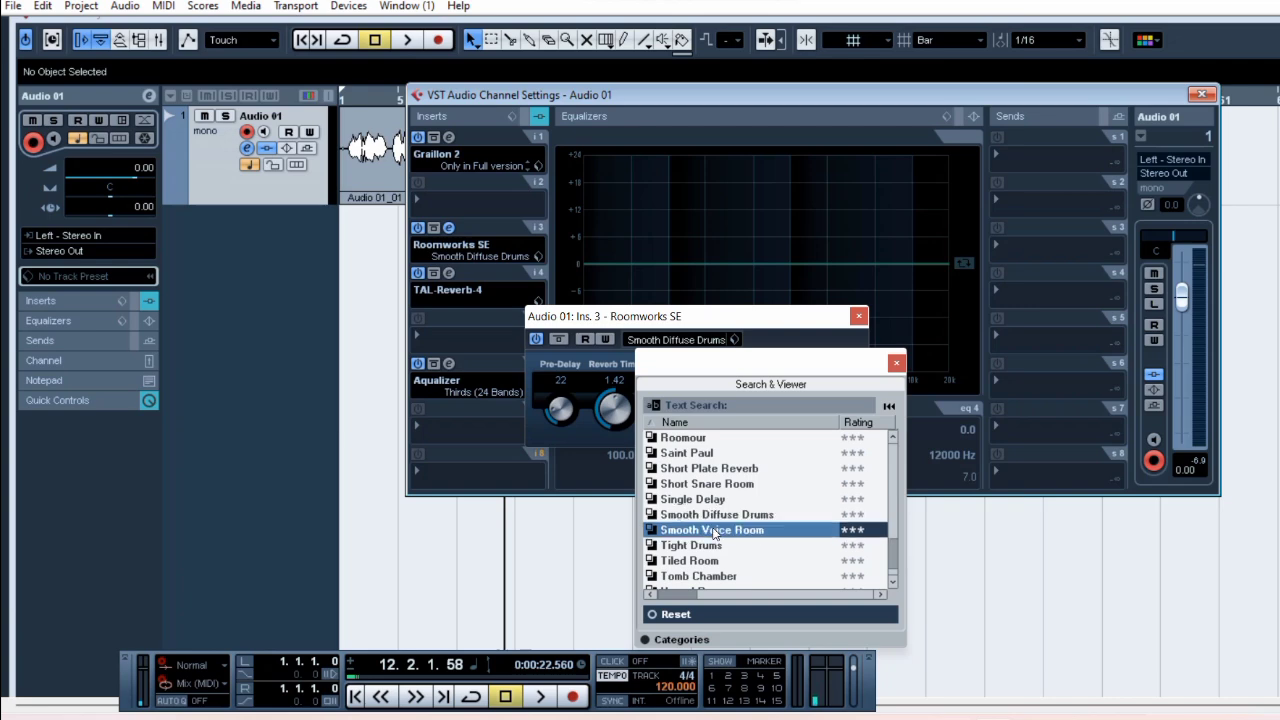
{"action": "left_click", "coordinate": [896, 362]}
Lower the Roomworks SE Mix to about 11 and close the effect window.
{"action": "left_click_drag", "start_coordinate": [839, 421], "coordinate": [839, 463]}
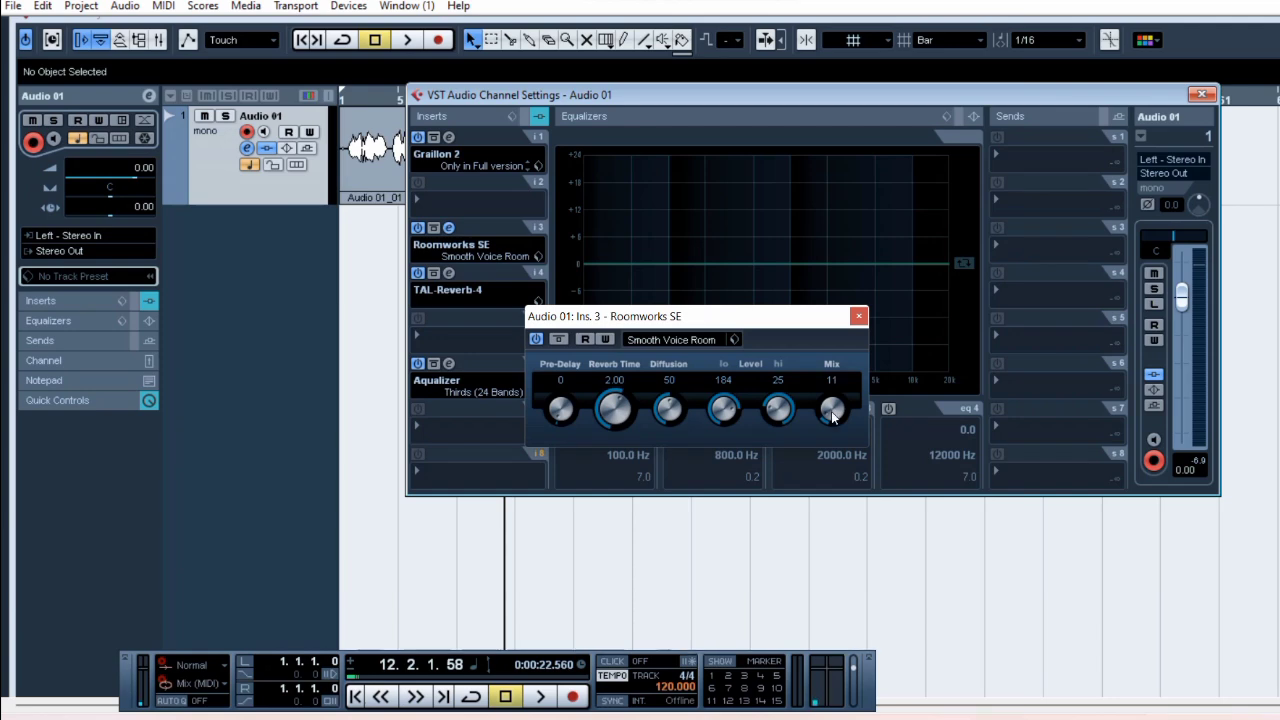
{"action": "scroll", "coordinate": [832, 417], "scroll_direction": "down", "scroll_amount": 2}
{"action": "scroll", "coordinate": [832, 417], "scroll_direction": "up", "scroll_amount": 1}
{"action": "left_click", "coordinate": [858, 316]}
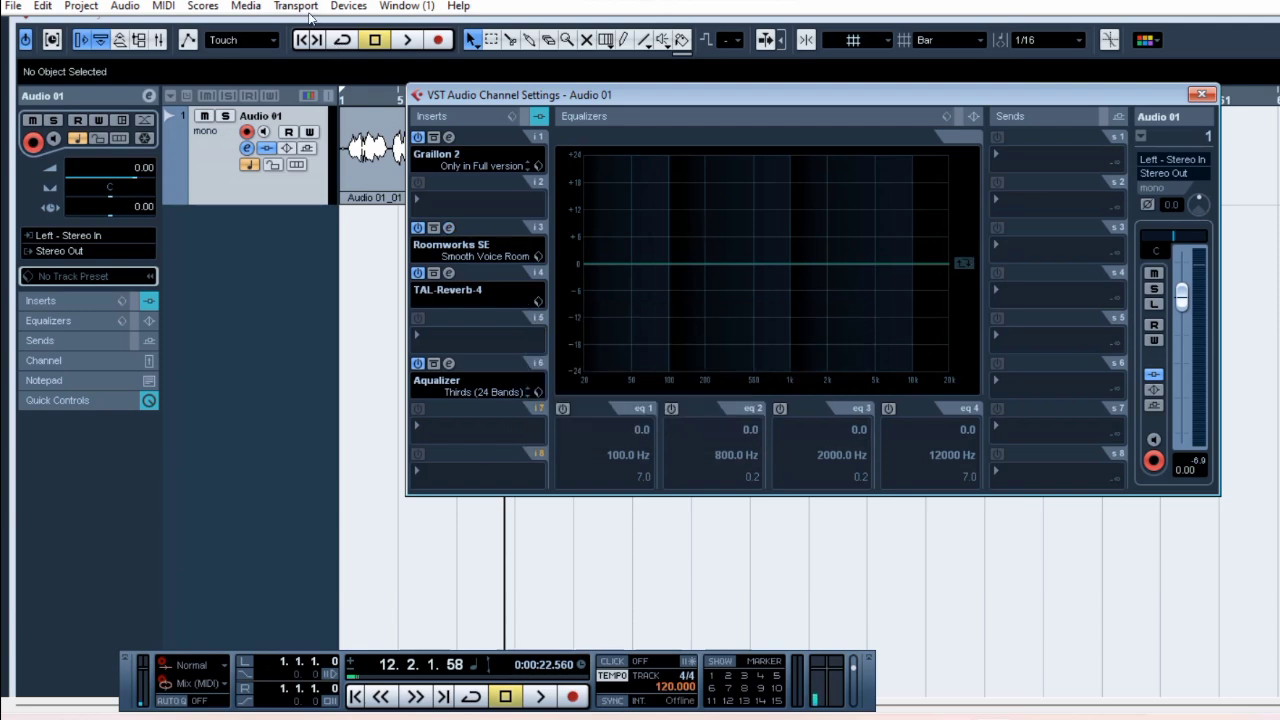
Play the take with all inserts active, close the channel settings, and stop playback around bar 18.
{"action": "key", "text": "space"}
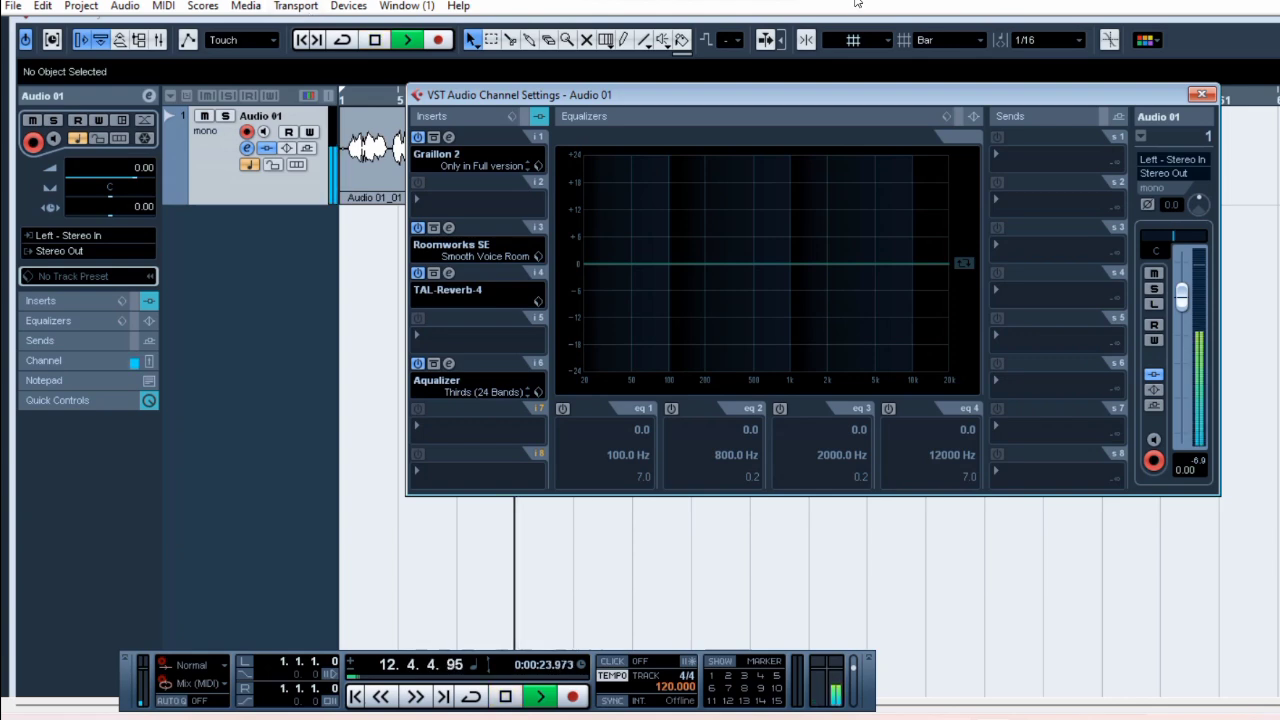
{"action": "left_click_drag", "start_coordinate": [717, 95], "coordinate": [792, 106]}
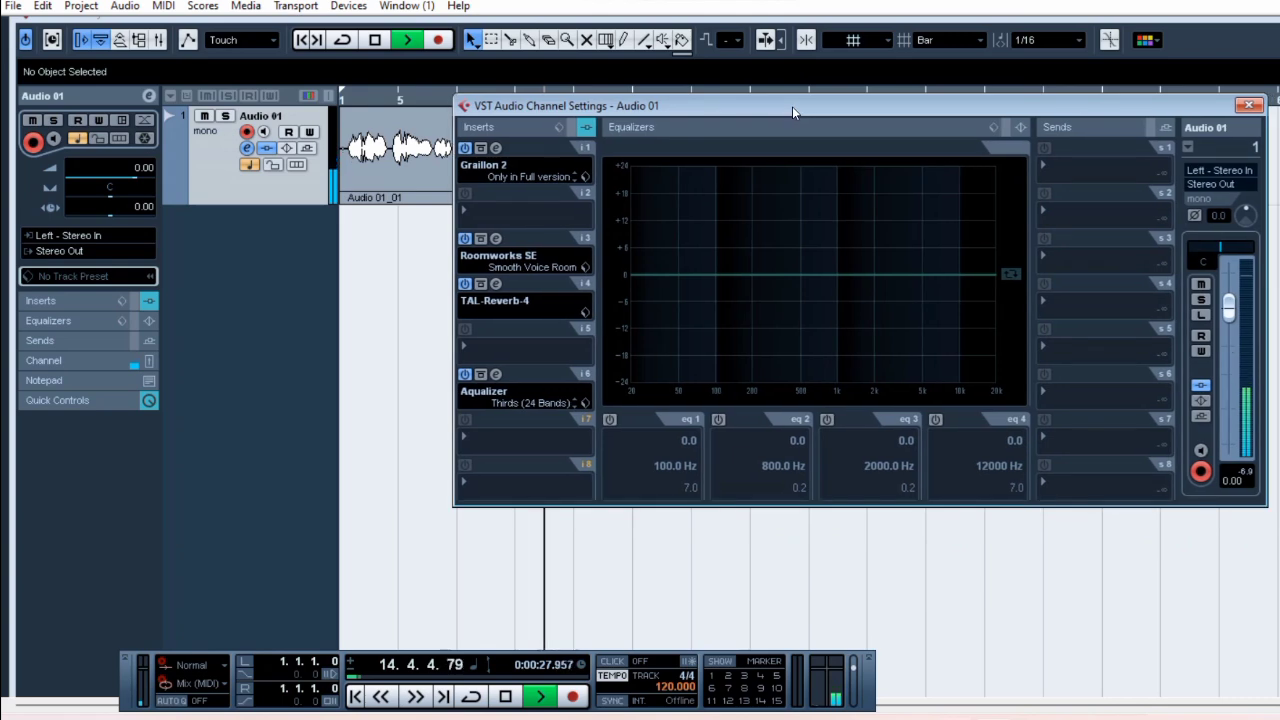
{"action": "left_click", "coordinate": [1253, 106]}
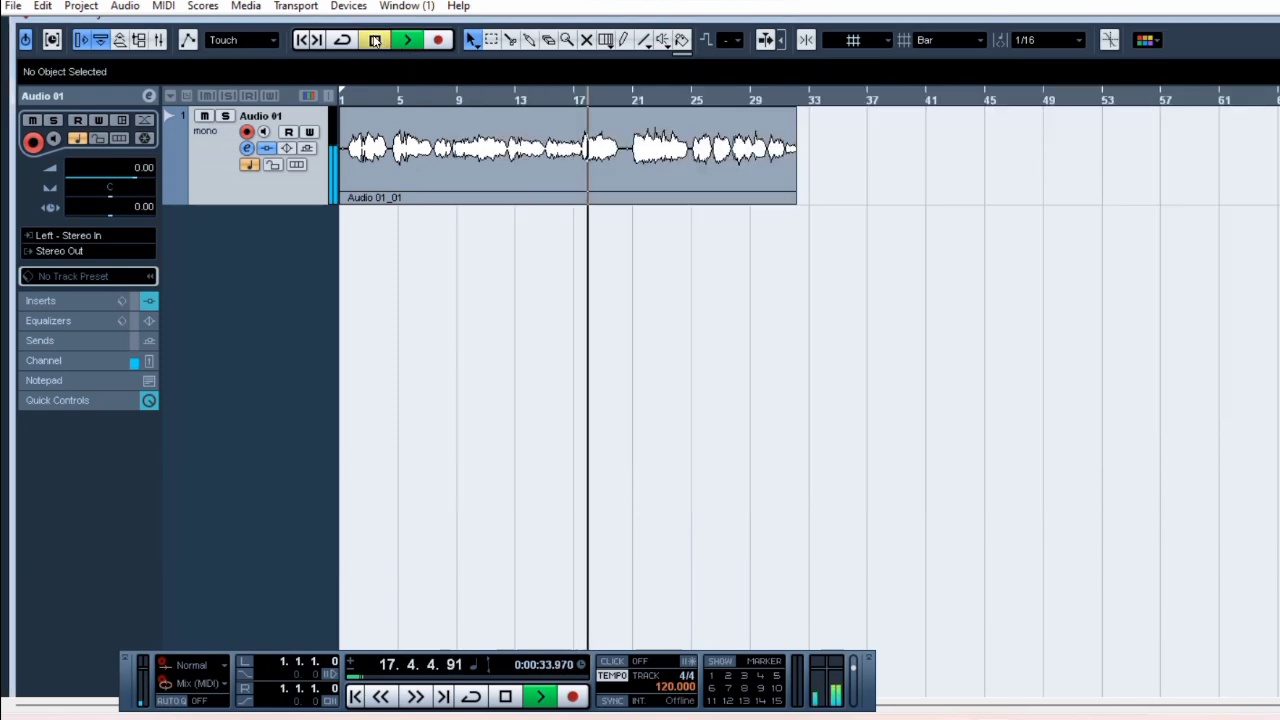
{"action": "left_click", "coordinate": [375, 40]}
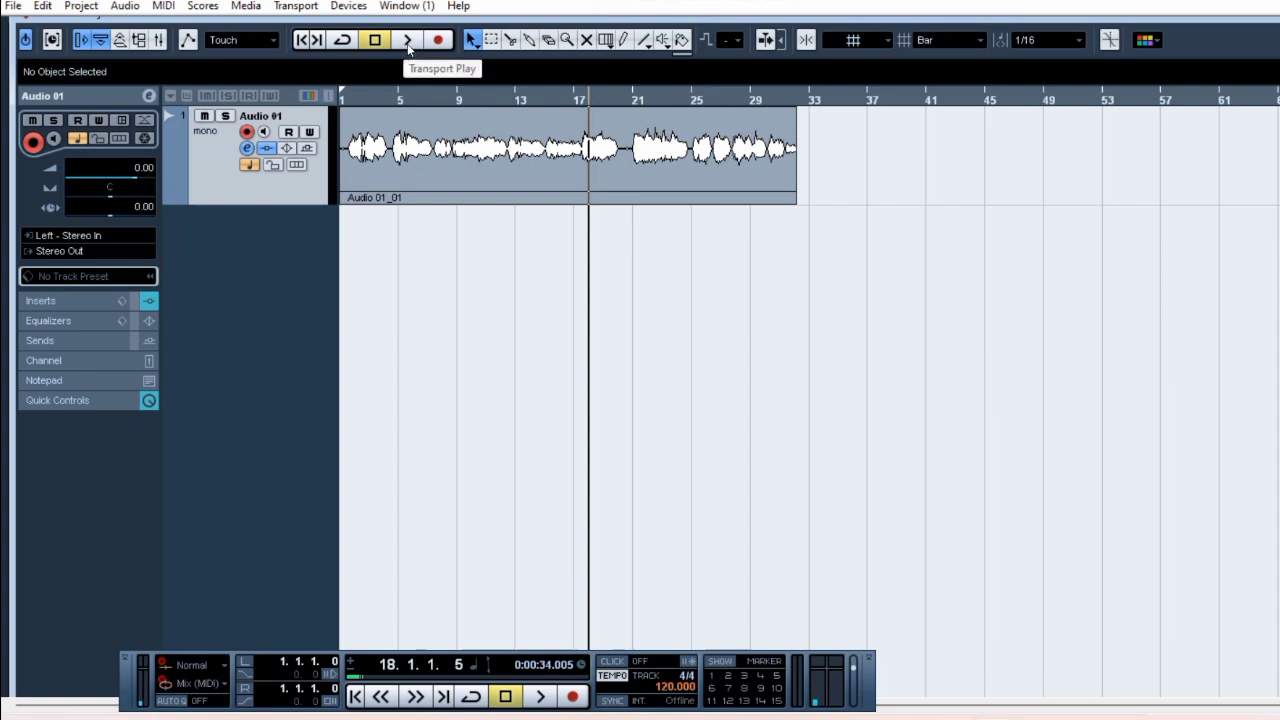
{"action": "left_click", "coordinate": [247, 148]}
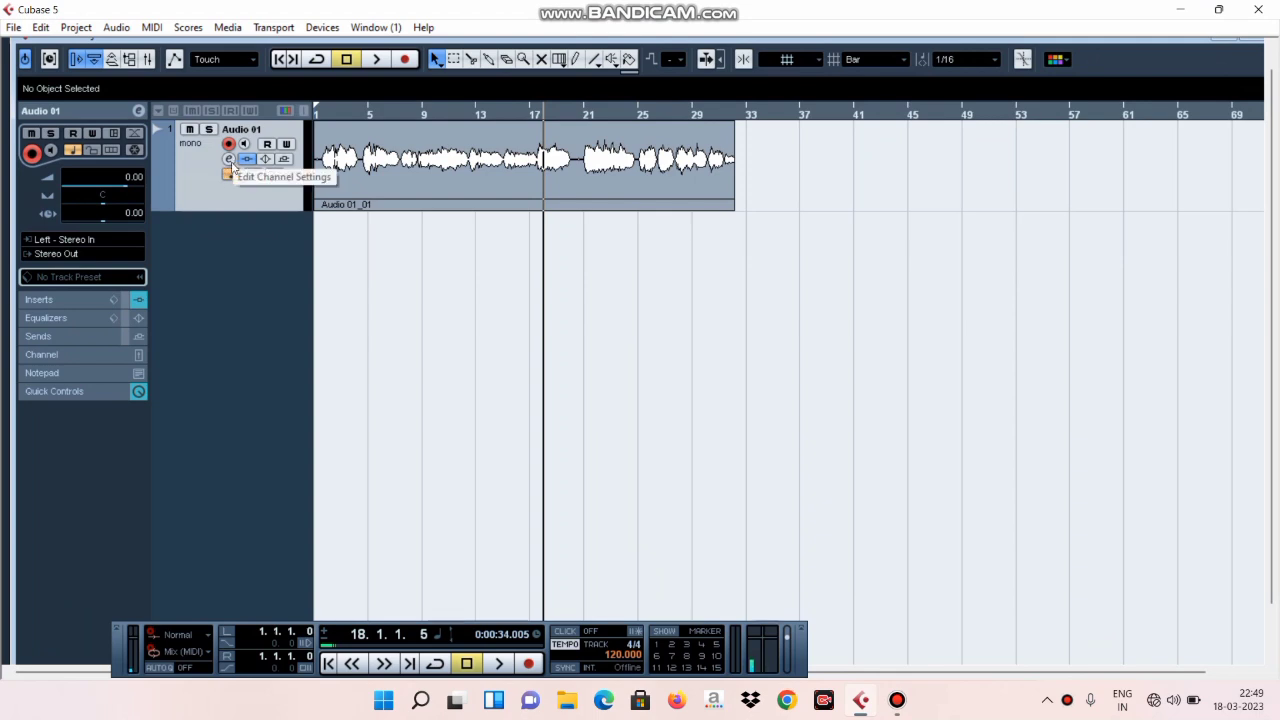
Open the audio track's channel settings and check which destinations are available for send slot 1.
{"action": "left_click", "coordinate": [230, 160]}
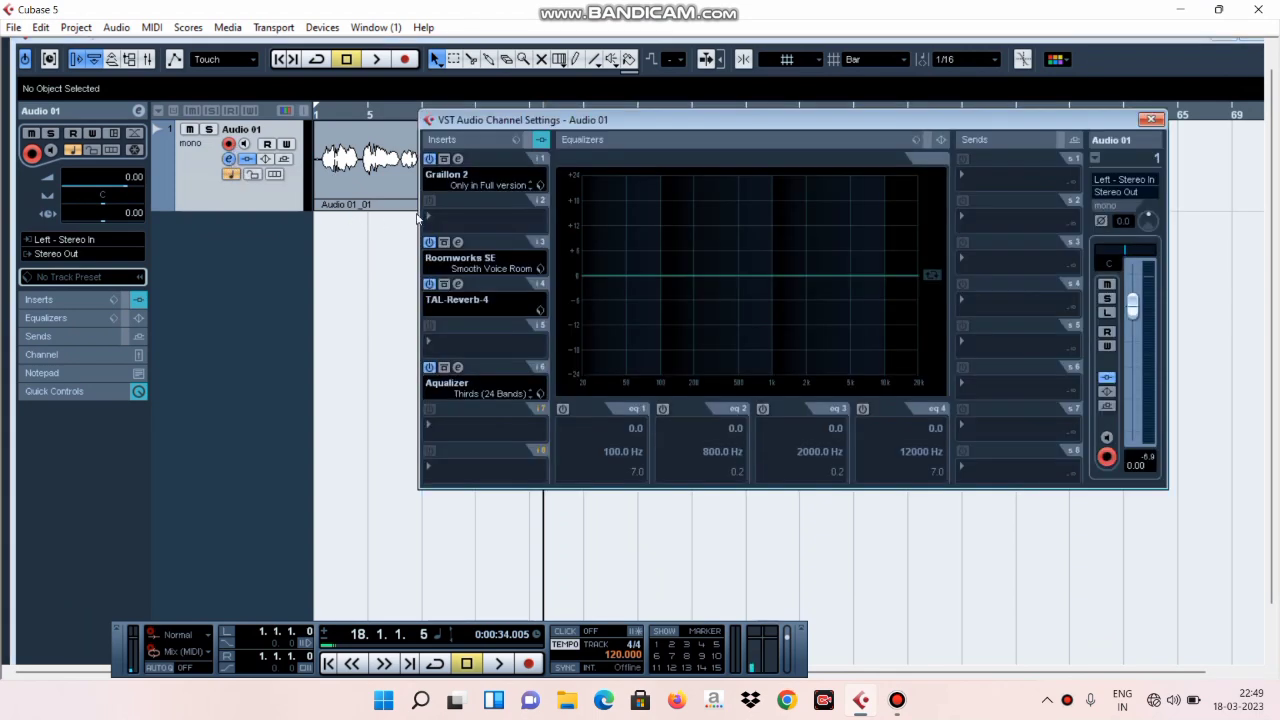
{"action": "left_click", "coordinate": [1016, 181]}
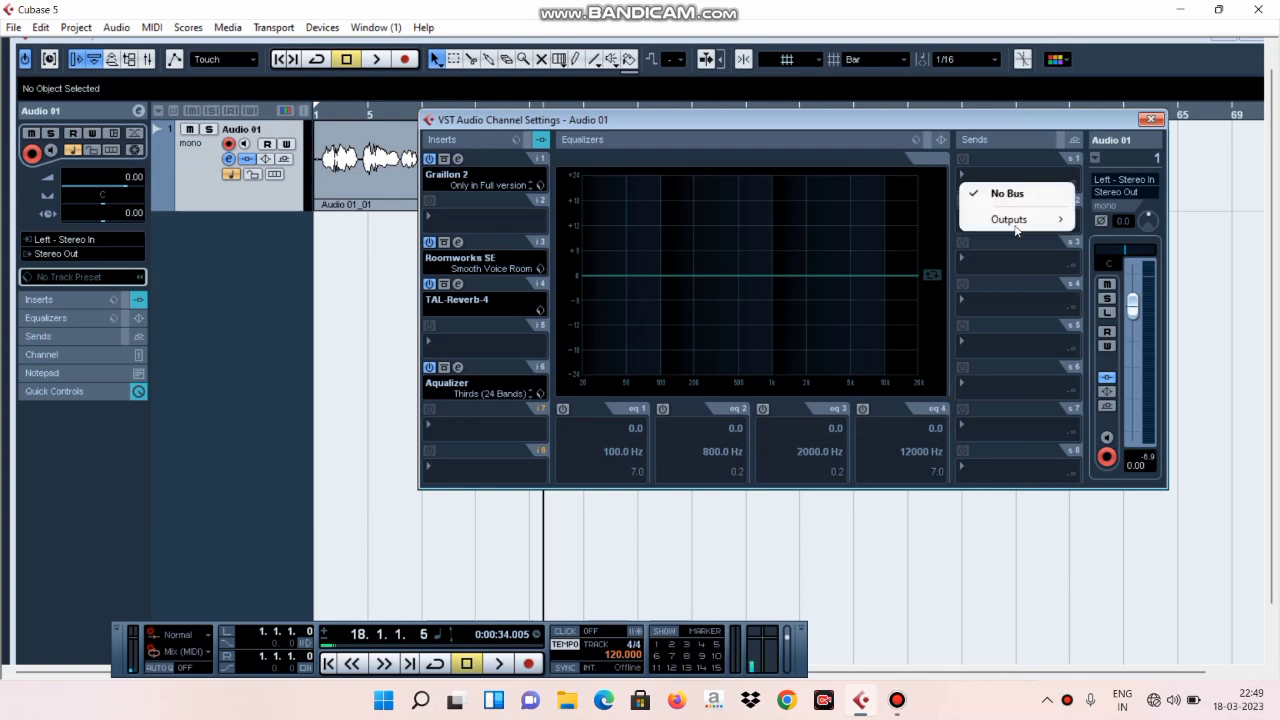
{"action": "mouse_move", "coordinate": [1014, 214]}
Add a stereo FX channel track with PingPongDelay as its effect.
{"action": "right_click", "coordinate": [210, 296]}
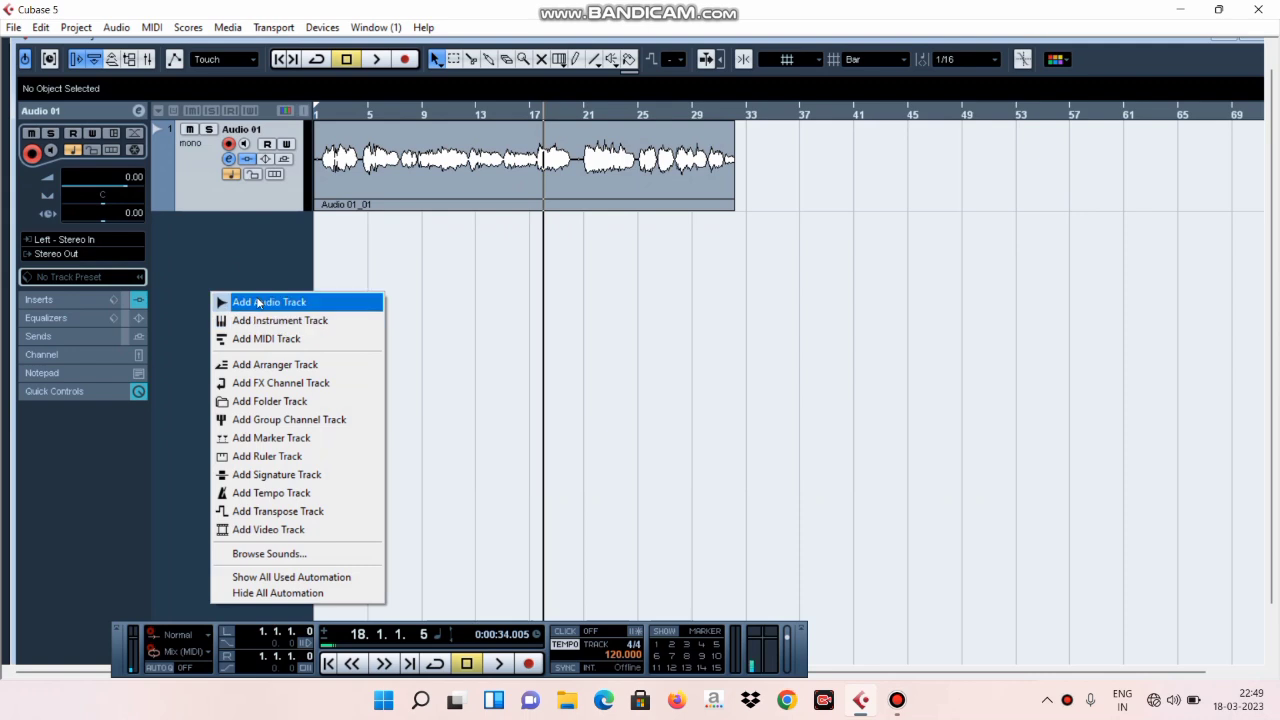
{"action": "left_click", "coordinate": [250, 383]}
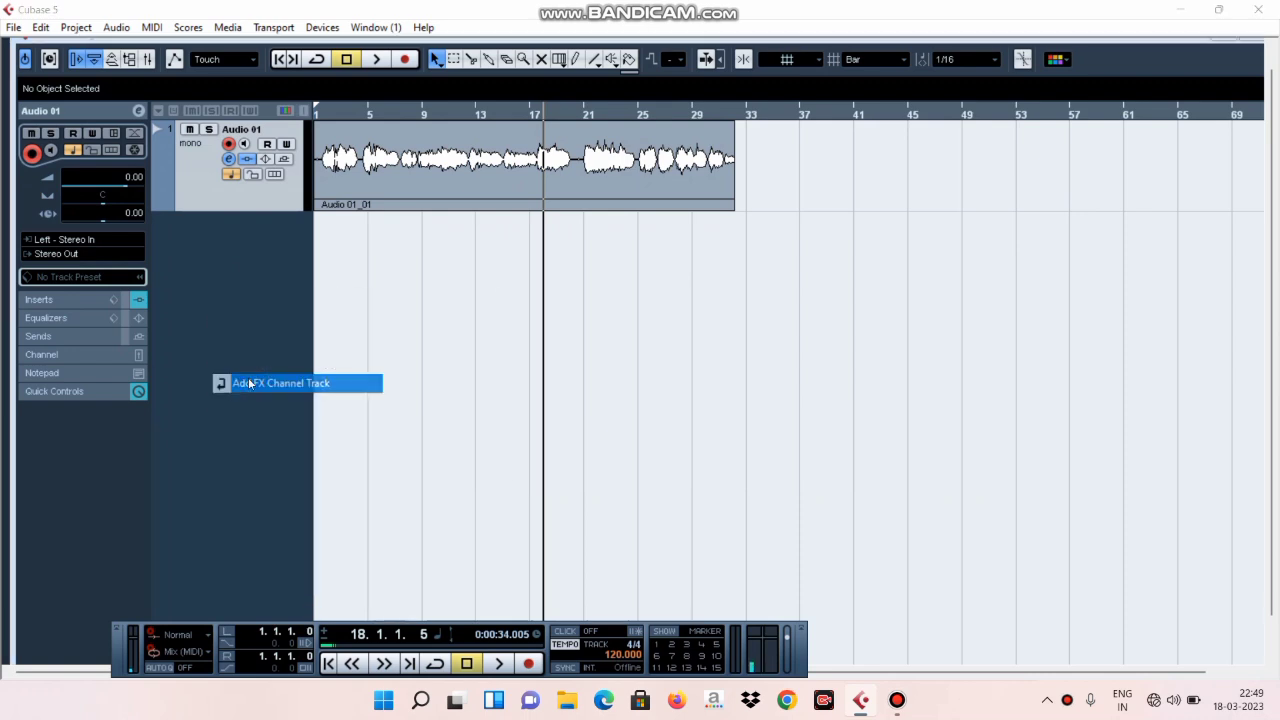
{"action": "left_click", "coordinate": [596, 360]}
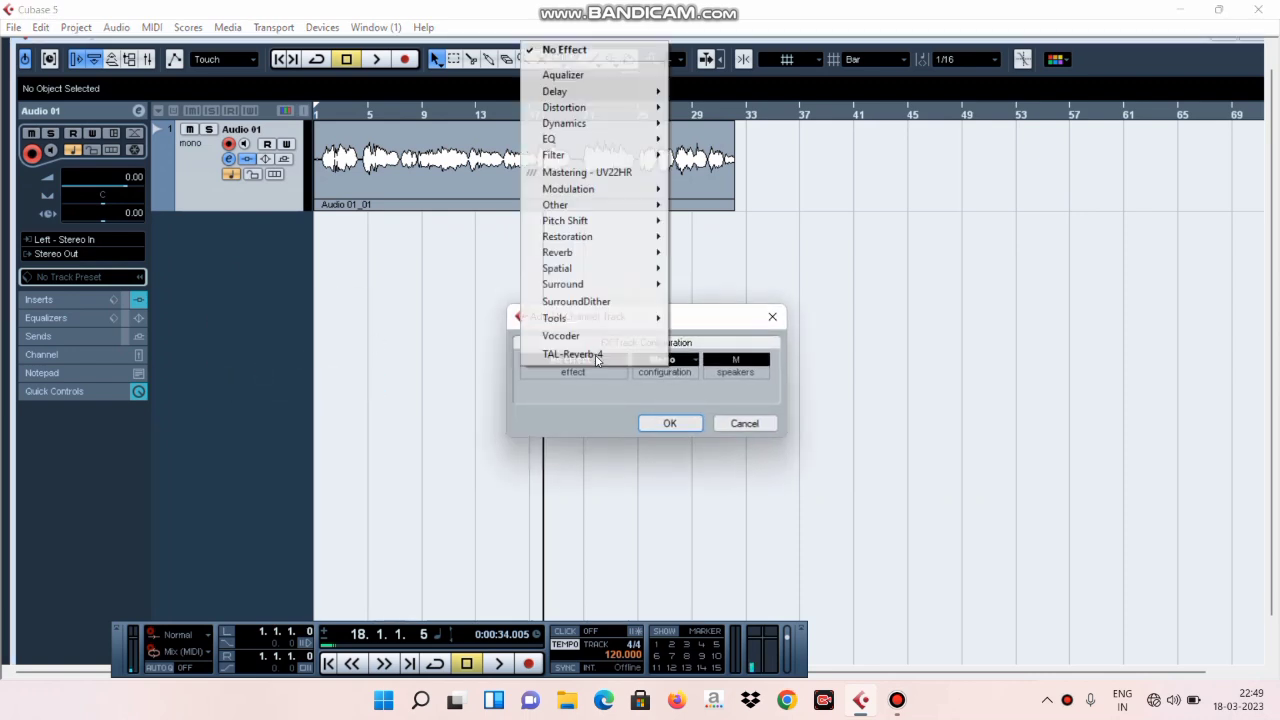
{"action": "mouse_move", "coordinate": [575, 101]}
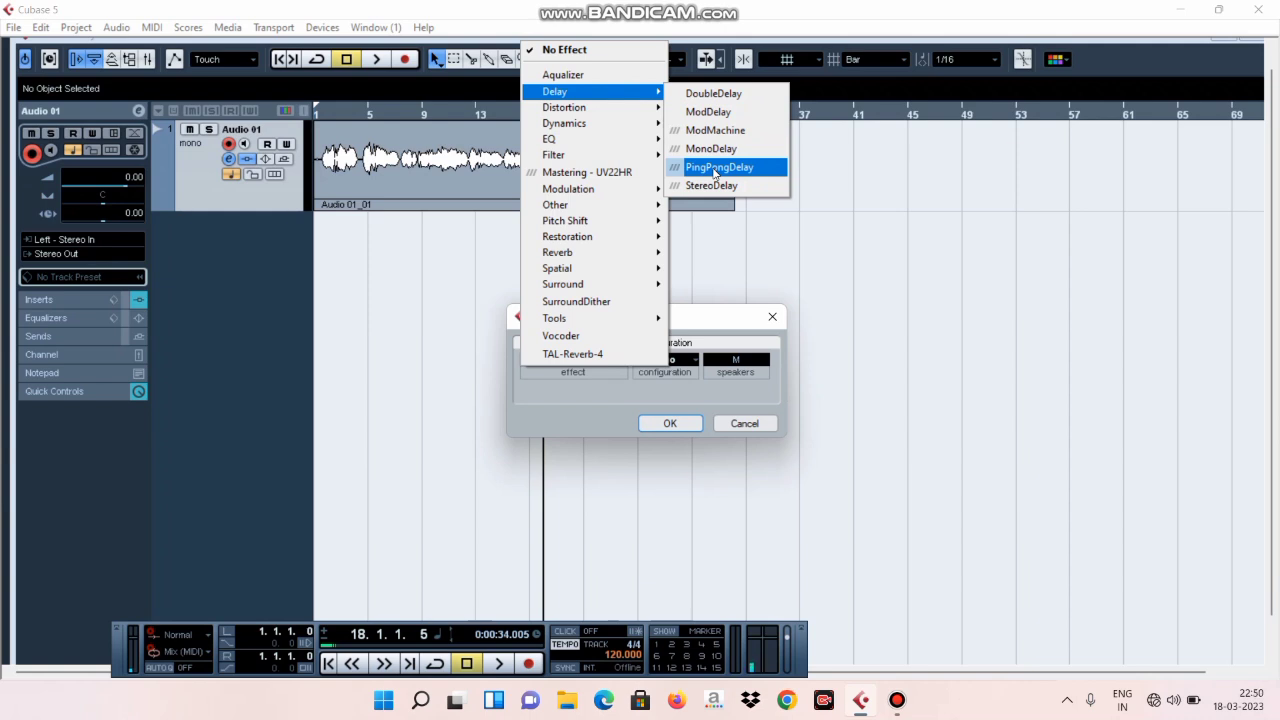
{"action": "left_click", "coordinate": [714, 171]}
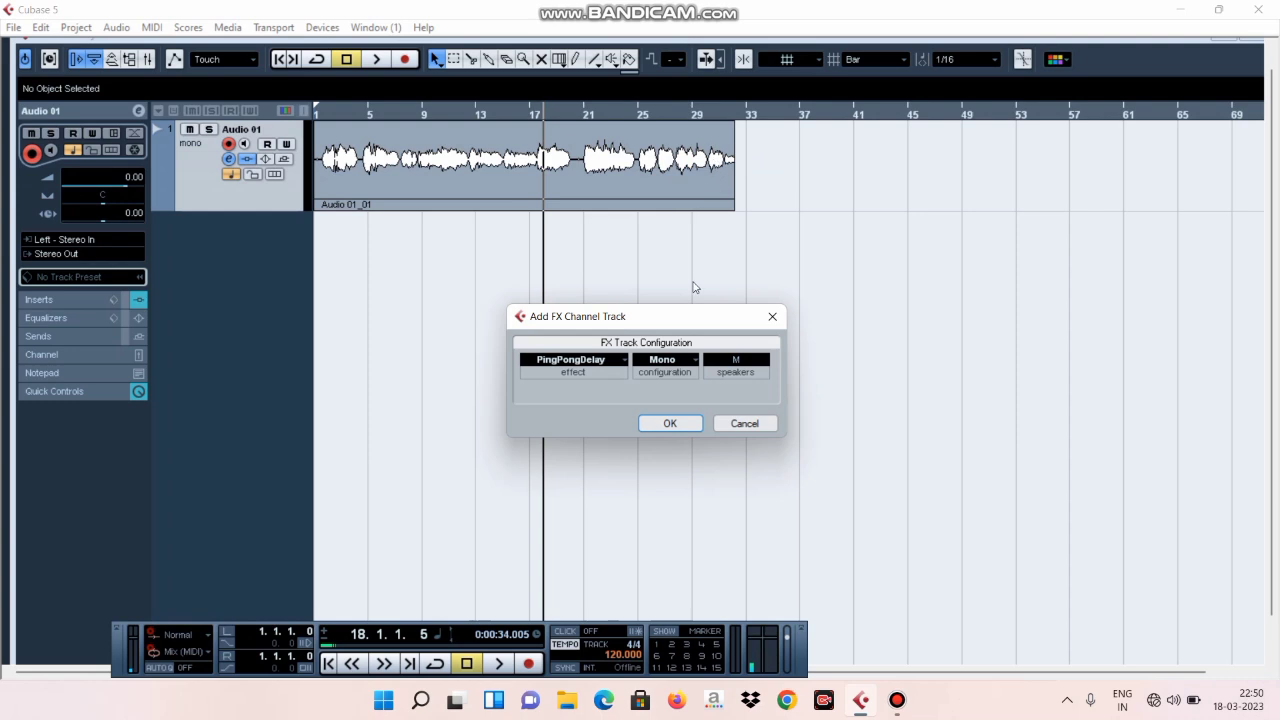
{"action": "left_click", "coordinate": [660, 362]}
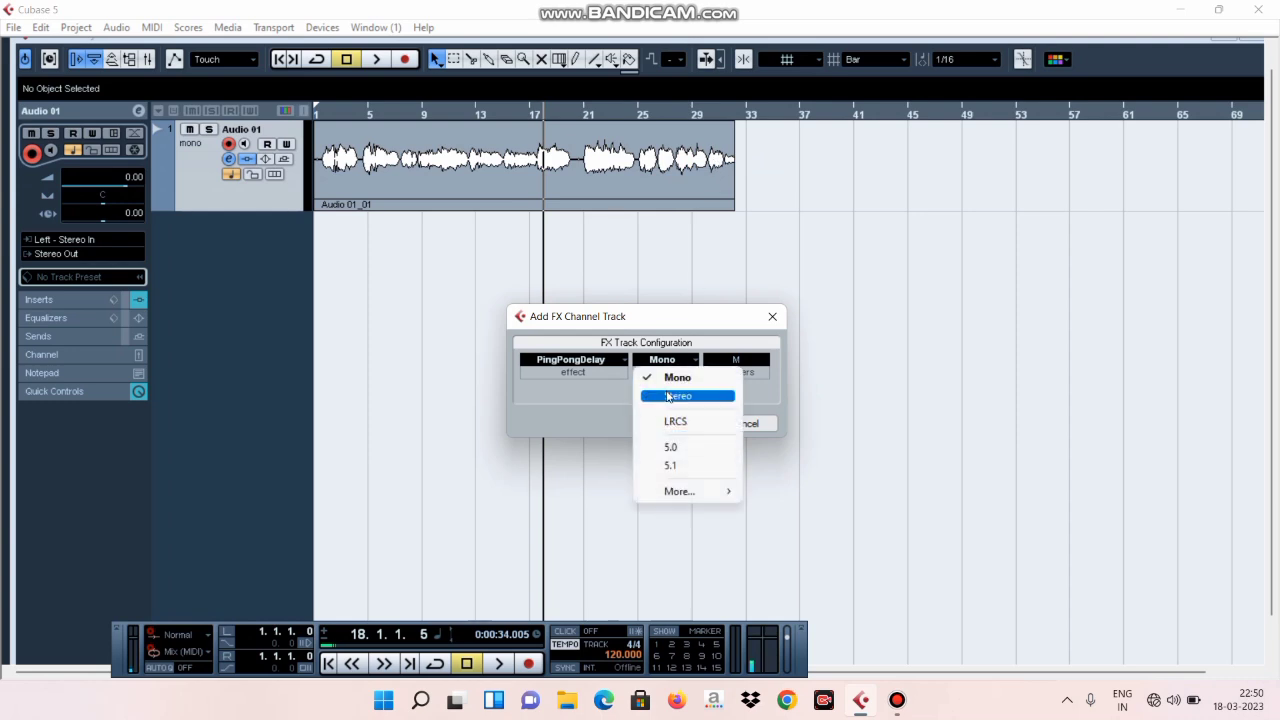
{"action": "left_click", "coordinate": [668, 396]}
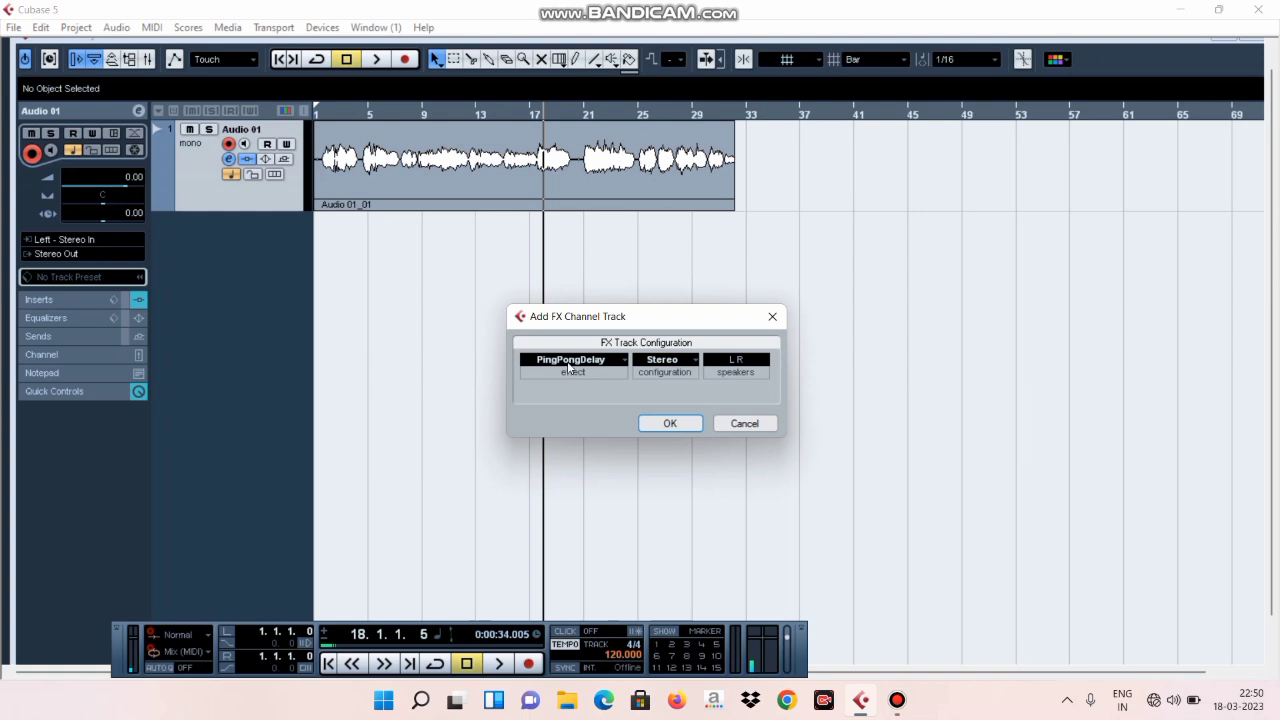
{"action": "left_click", "coordinate": [668, 423]}
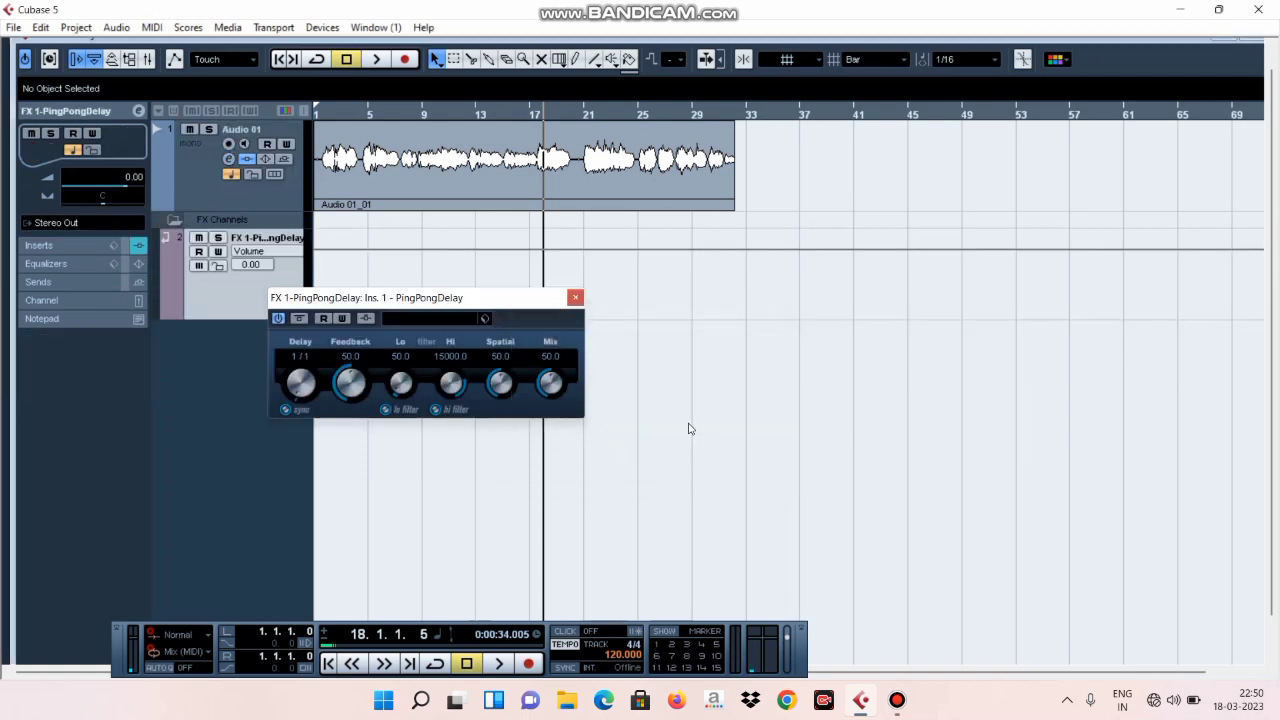
Load the Lead Ping Pong Delay preset into the PingPongDelay effect and close the preset browser.
{"action": "left_click", "coordinate": [445, 318]}
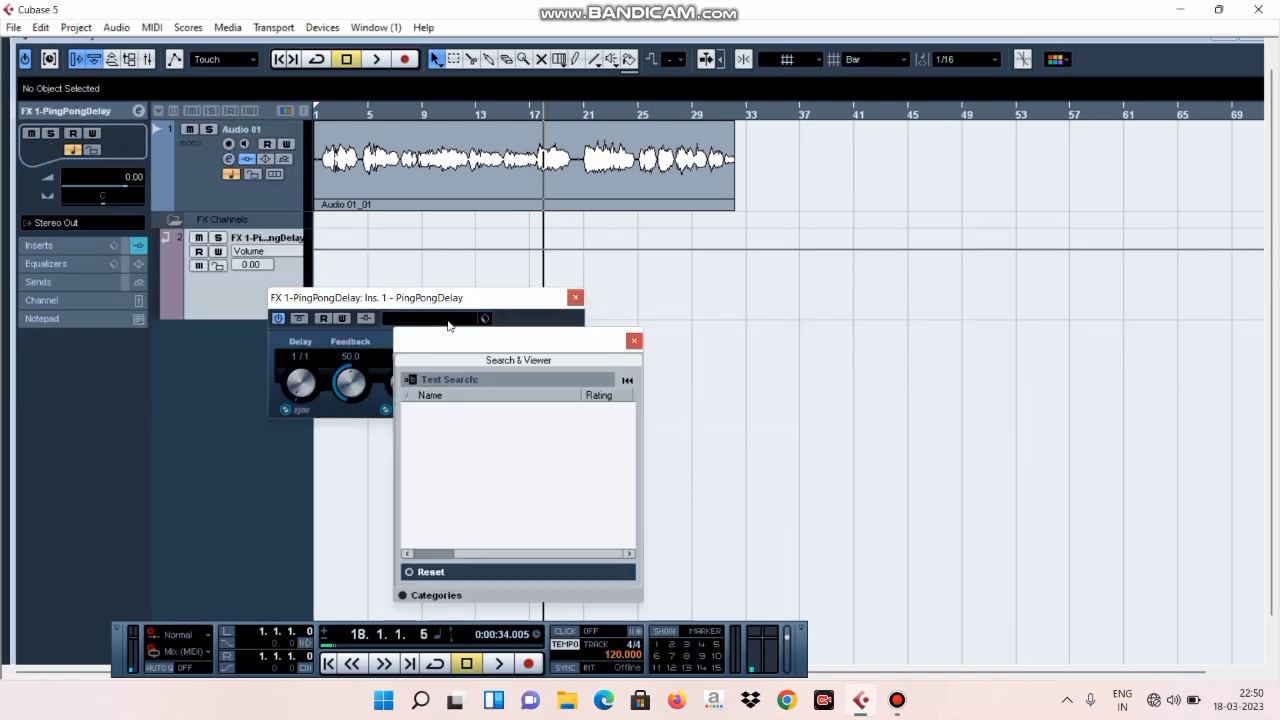
{"action": "left_click", "coordinate": [441, 481]}
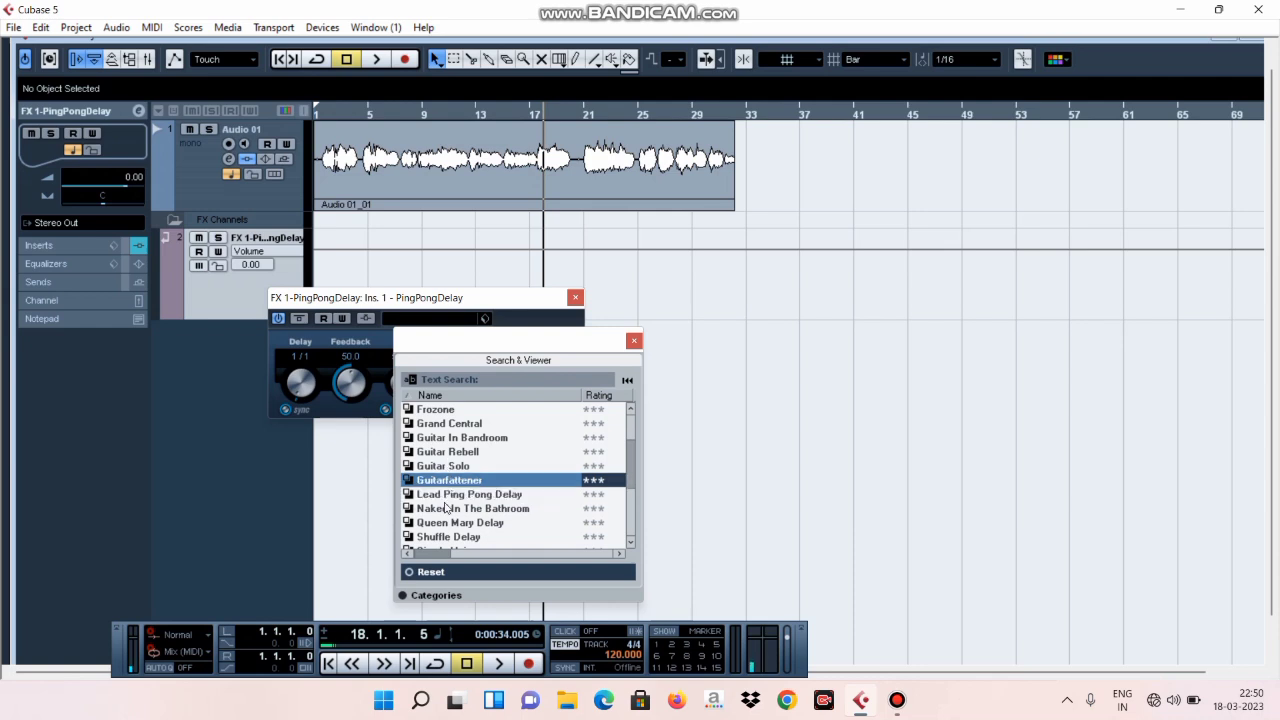
{"action": "left_click", "coordinate": [446, 495]}
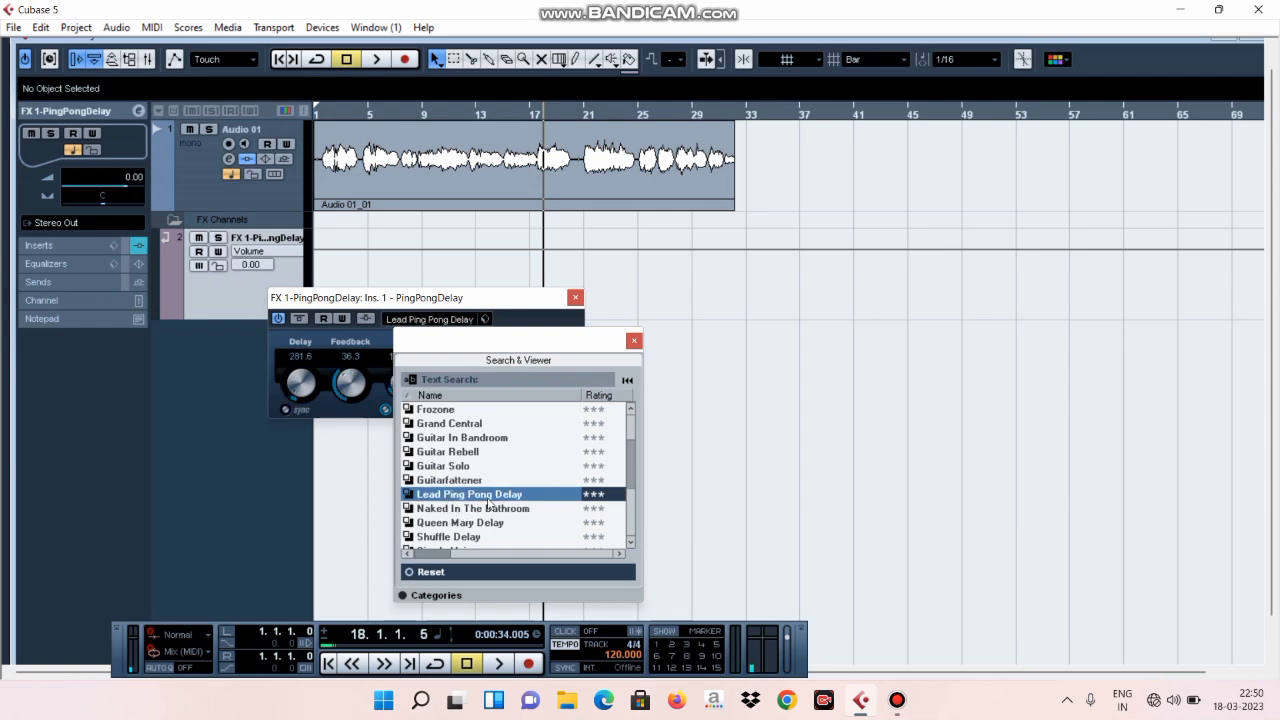
{"action": "left_click", "coordinate": [633, 341]}
Set PingPongDelay's Mix to about 57.6 and its Hi filter to about 7545, close the effect, and collapse the FX Channels folder.
{"action": "left_click_drag", "start_coordinate": [545, 398], "coordinate": [558, 342]}
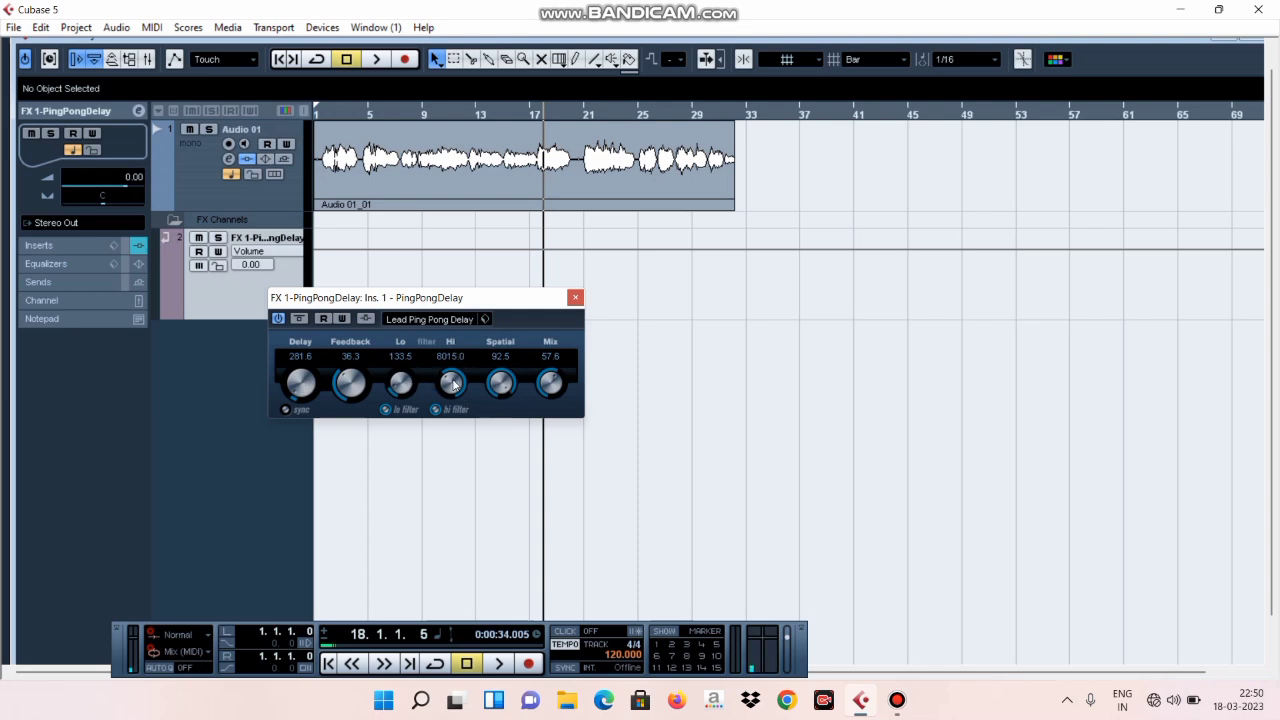
{"action": "left_click_drag", "start_coordinate": [453, 384], "coordinate": [455, 390]}
{"action": "left_click", "coordinate": [575, 299]}
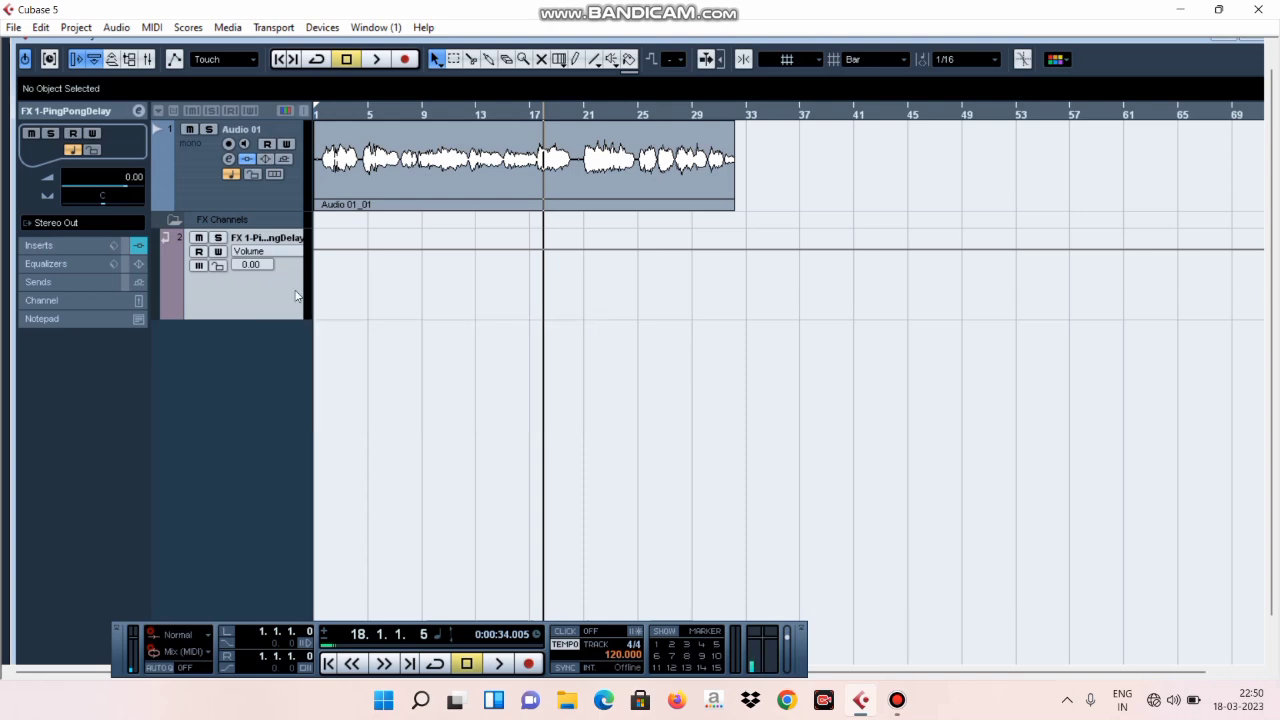
{"action": "left_click", "coordinate": [172, 222]}
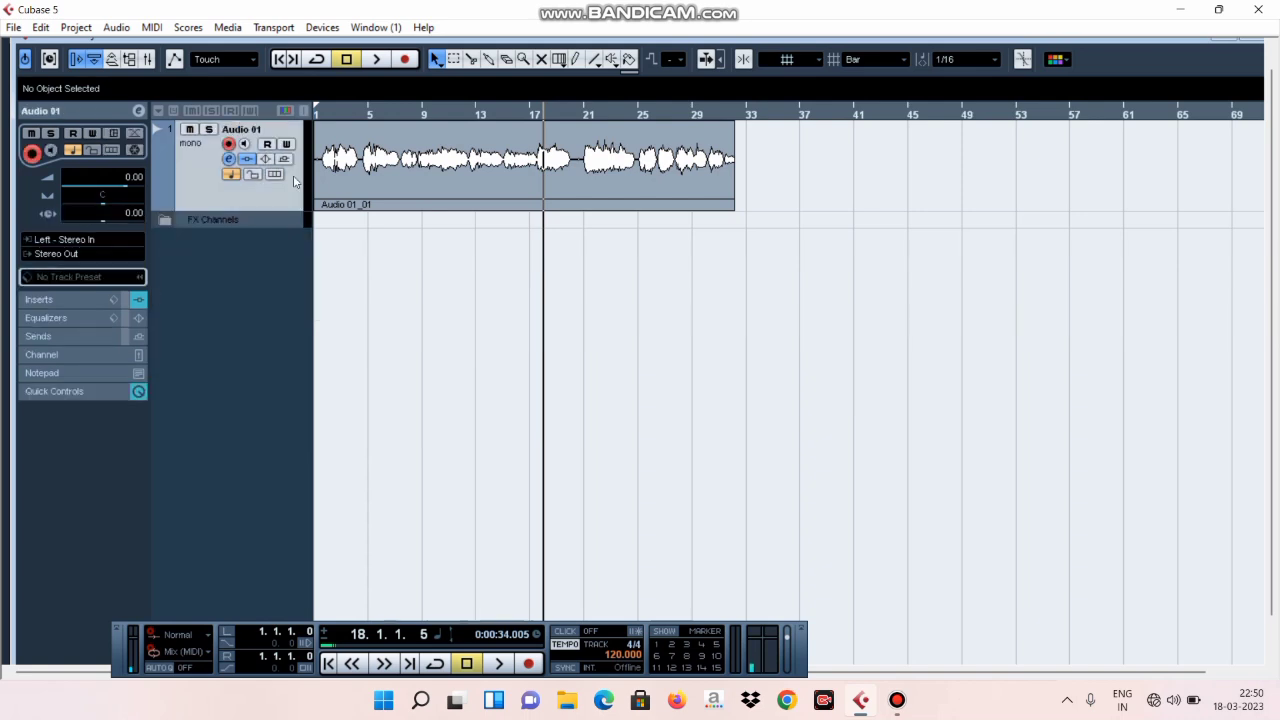
Route send slot 6 of the audio track to FX 1-PingPongDelay, activate the send, and set its level to about -63.3.
{"action": "left_click", "coordinate": [230, 159]}
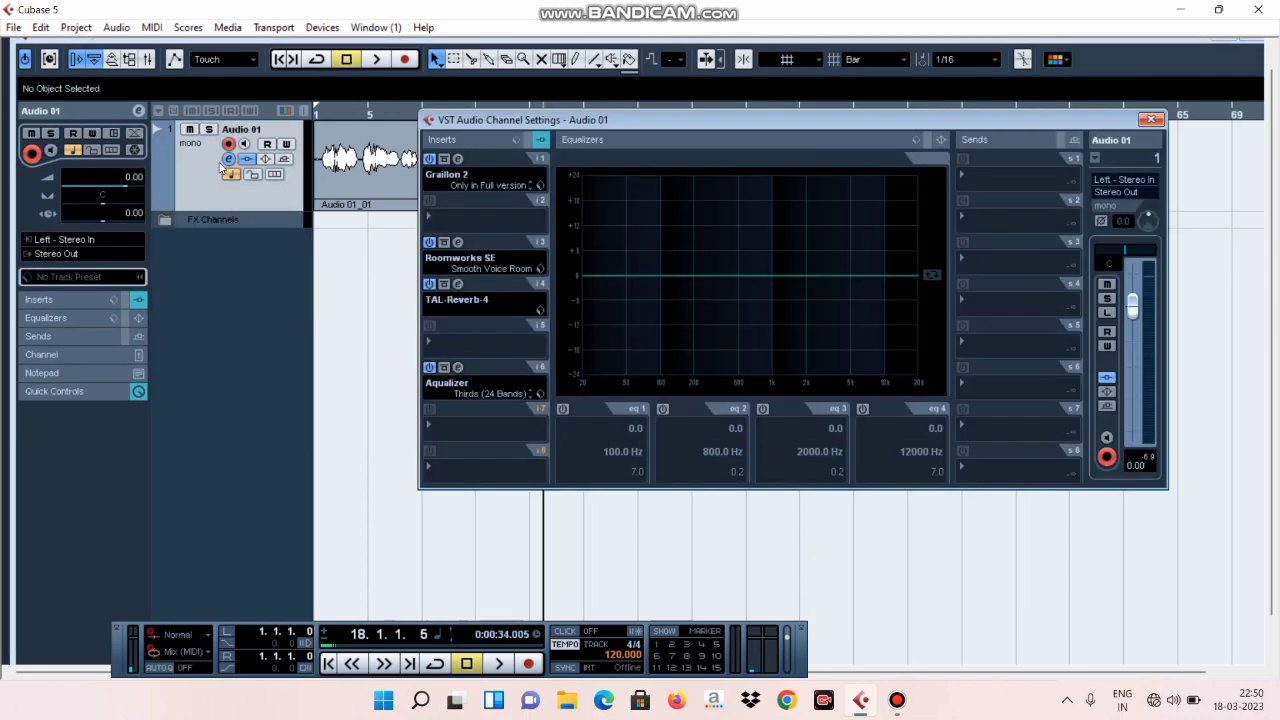
{"action": "left_click", "coordinate": [987, 183]}
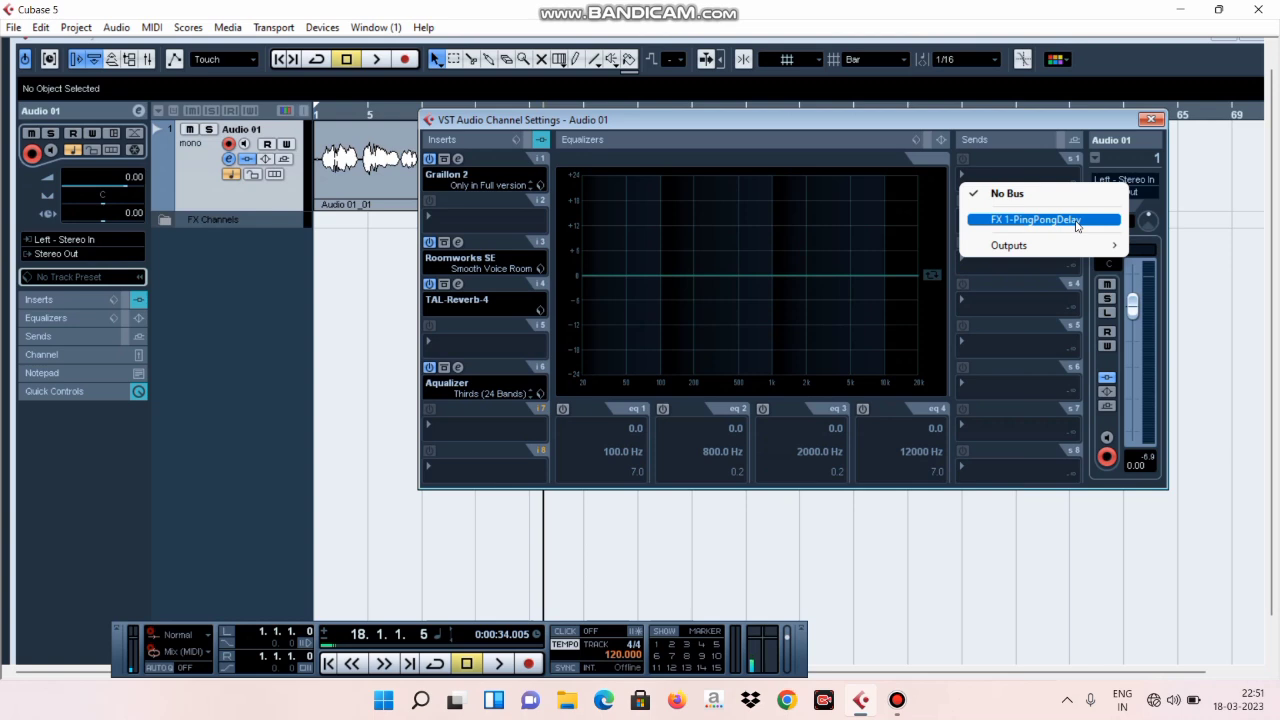
{"action": "left_click", "coordinate": [999, 130]}
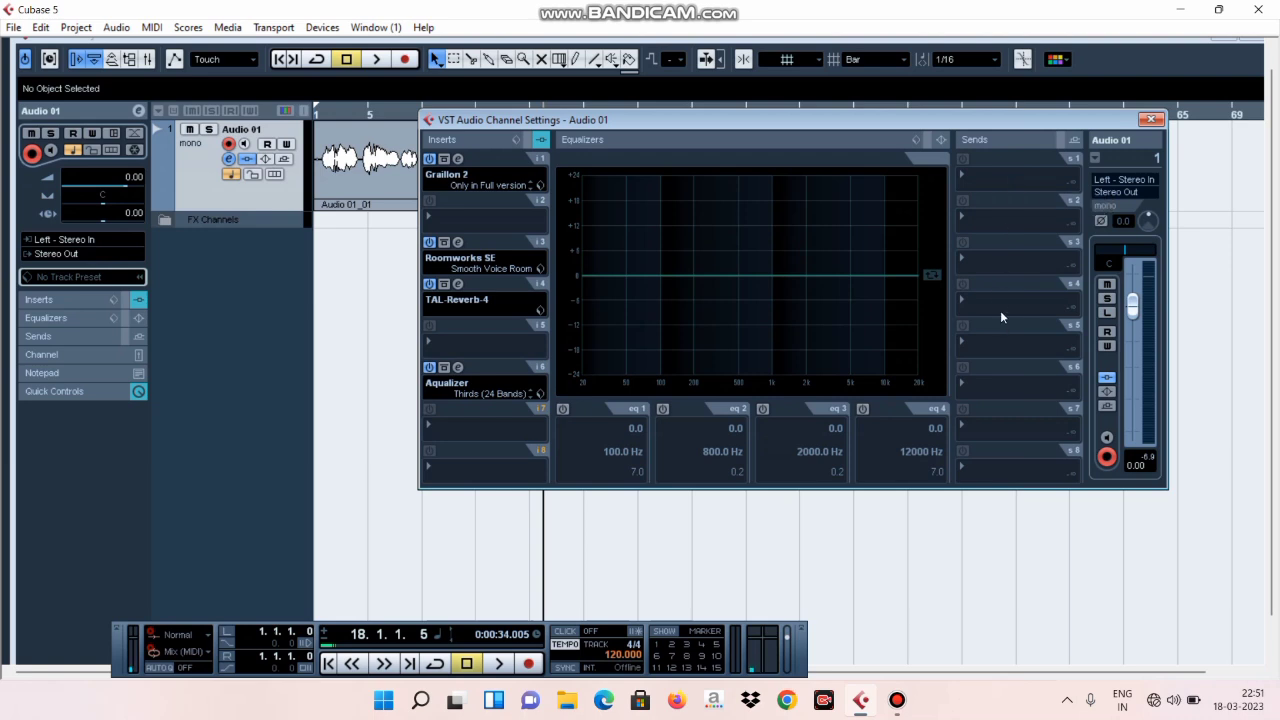
{"action": "left_click", "coordinate": [993, 391]}
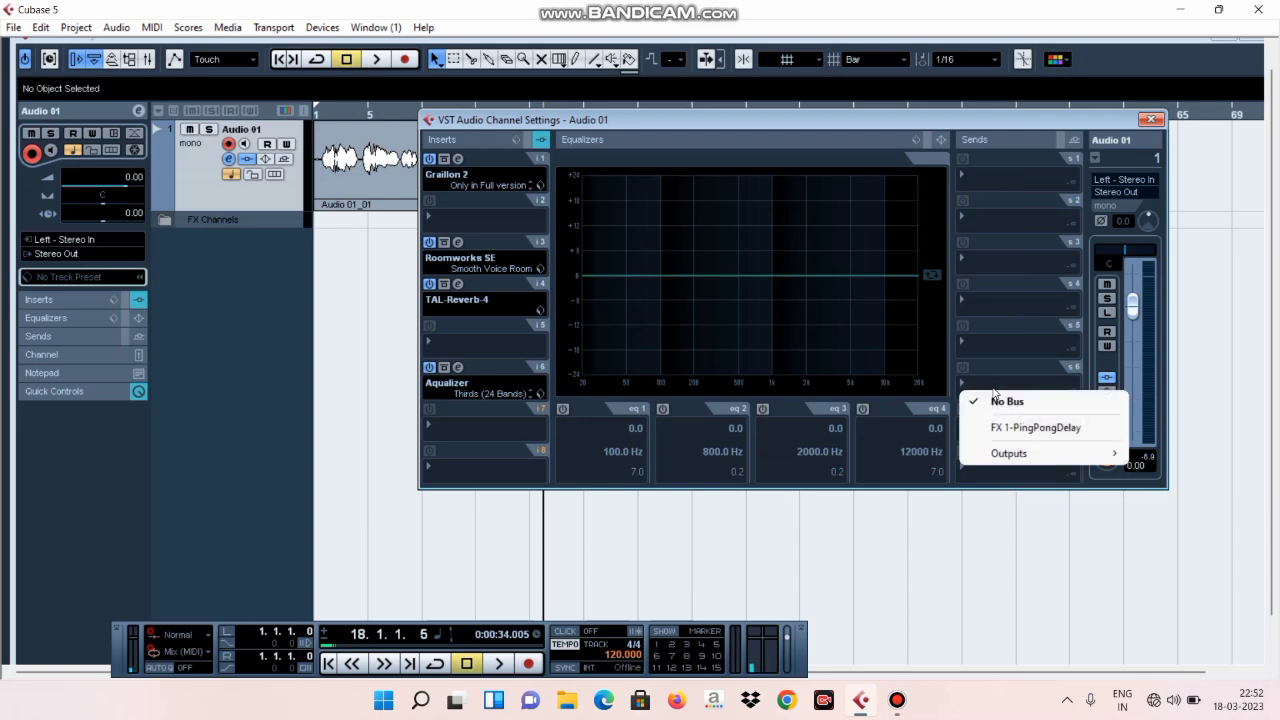
{"action": "left_click", "coordinate": [1024, 430]}
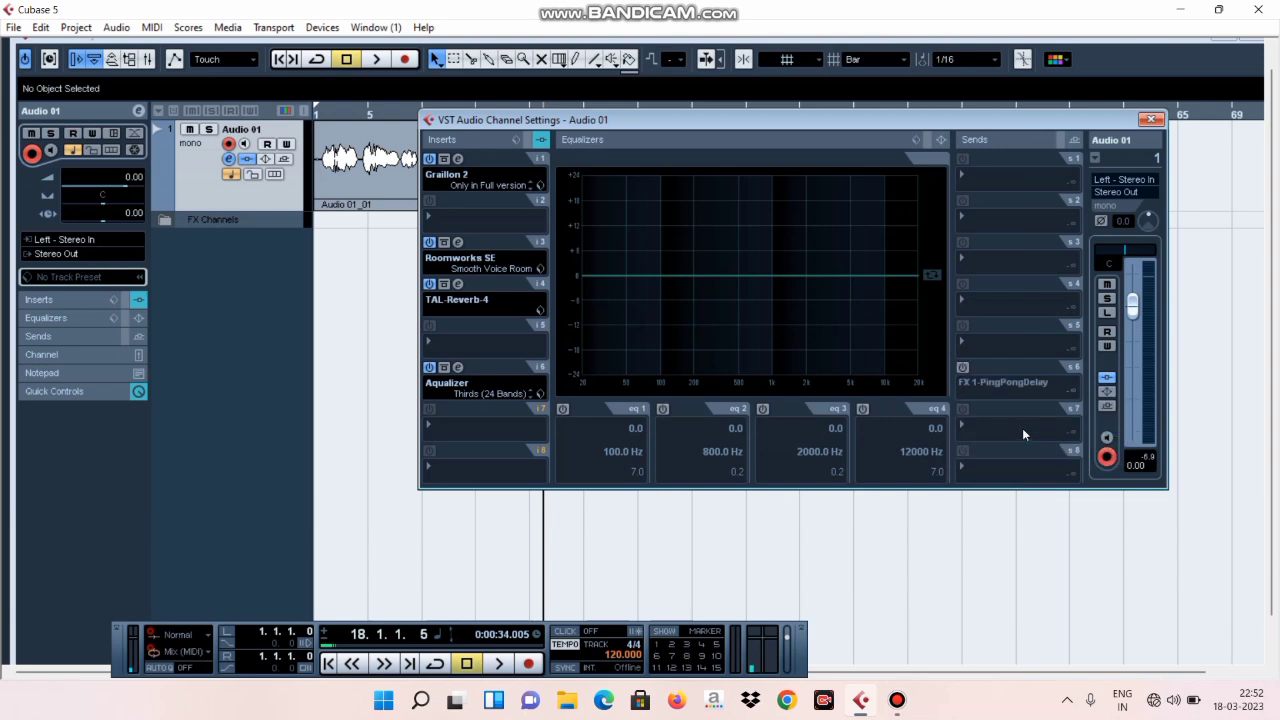
{"action": "left_click", "coordinate": [963, 369]}
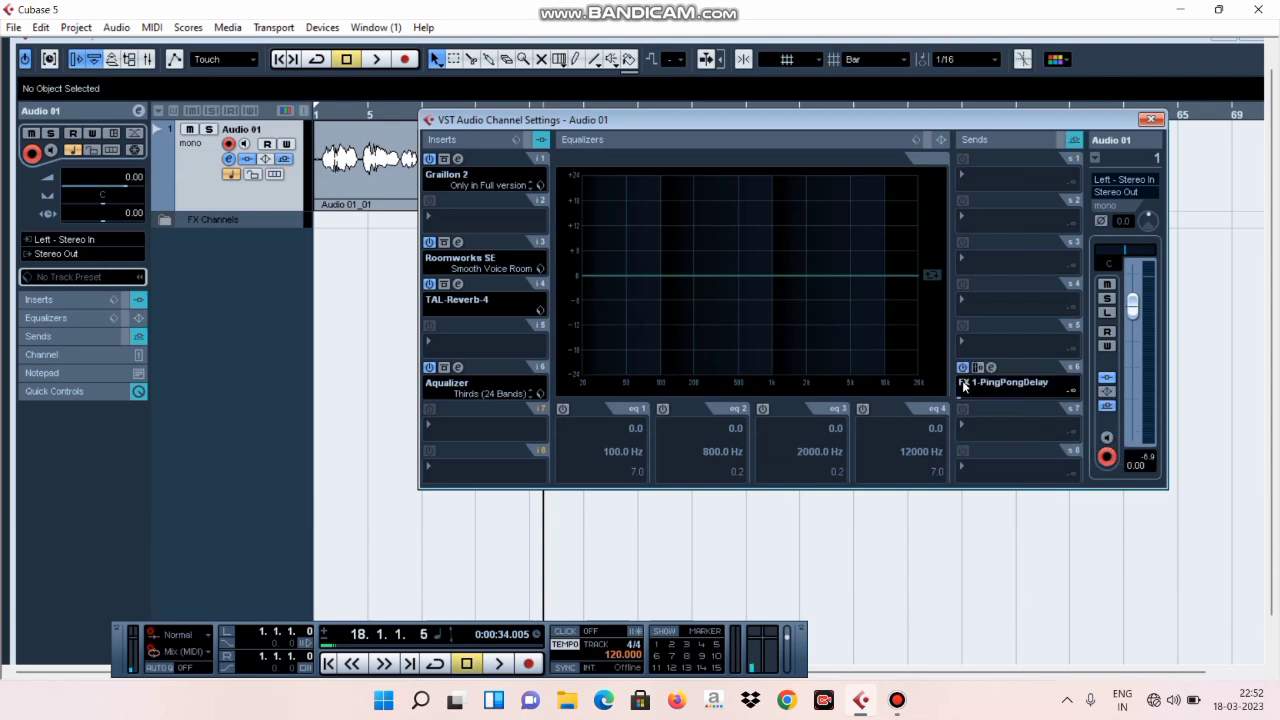
{"action": "mouse_move", "coordinate": [958, 402]}
{"action": "left_mouse_down"}
{"action": "mouse_move", "coordinate": [1036, 403]}
{"action": "mouse_move", "coordinate": [992, 398]}
{"action": "mouse_move", "coordinate": [1031, 404]}
{"action": "mouse_move", "coordinate": [987, 412]}
{"action": "mouse_move", "coordinate": [1031, 421]}
{"action": "mouse_move", "coordinate": [974, 416]}
{"action": "left_mouse_up"}
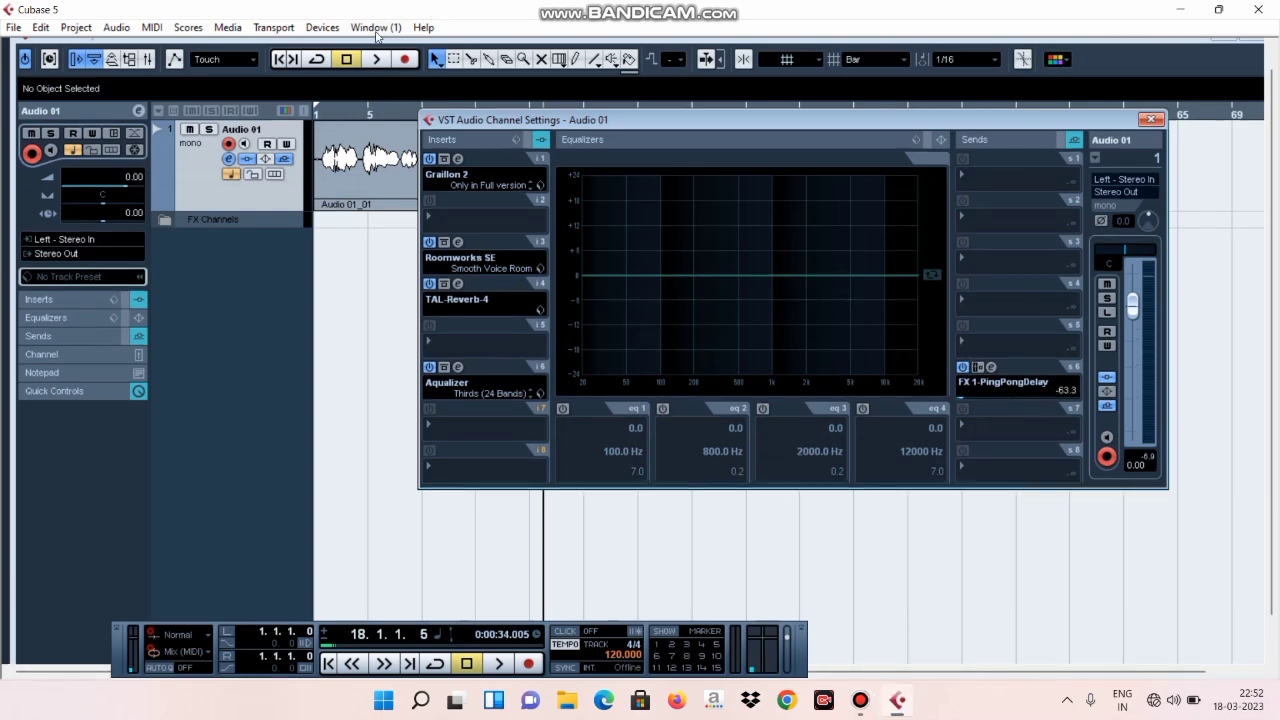
Play the take from about bar 2 while raising the PingPongDelay send level to about -2.60, and stop around bar 16.
{"action": "left_click_drag", "start_coordinate": [344, 112], "coordinate": [329, 112]}
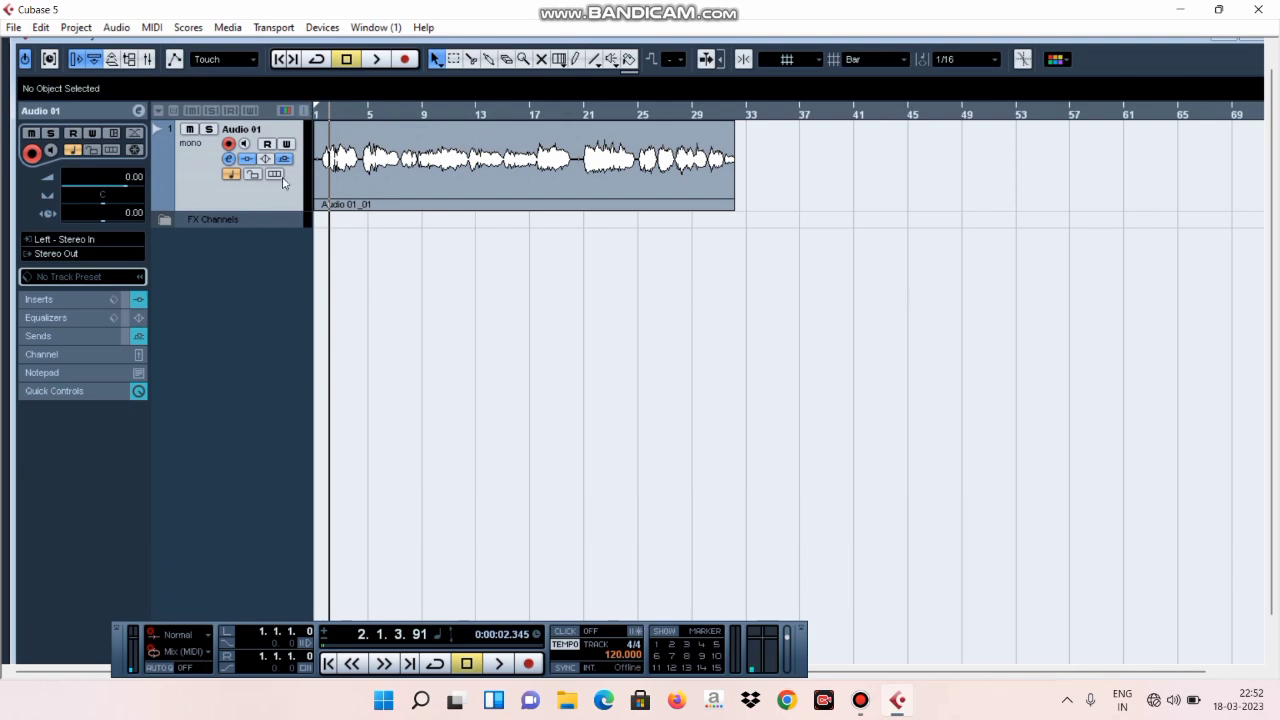
{"action": "left_click", "coordinate": [227, 160]}
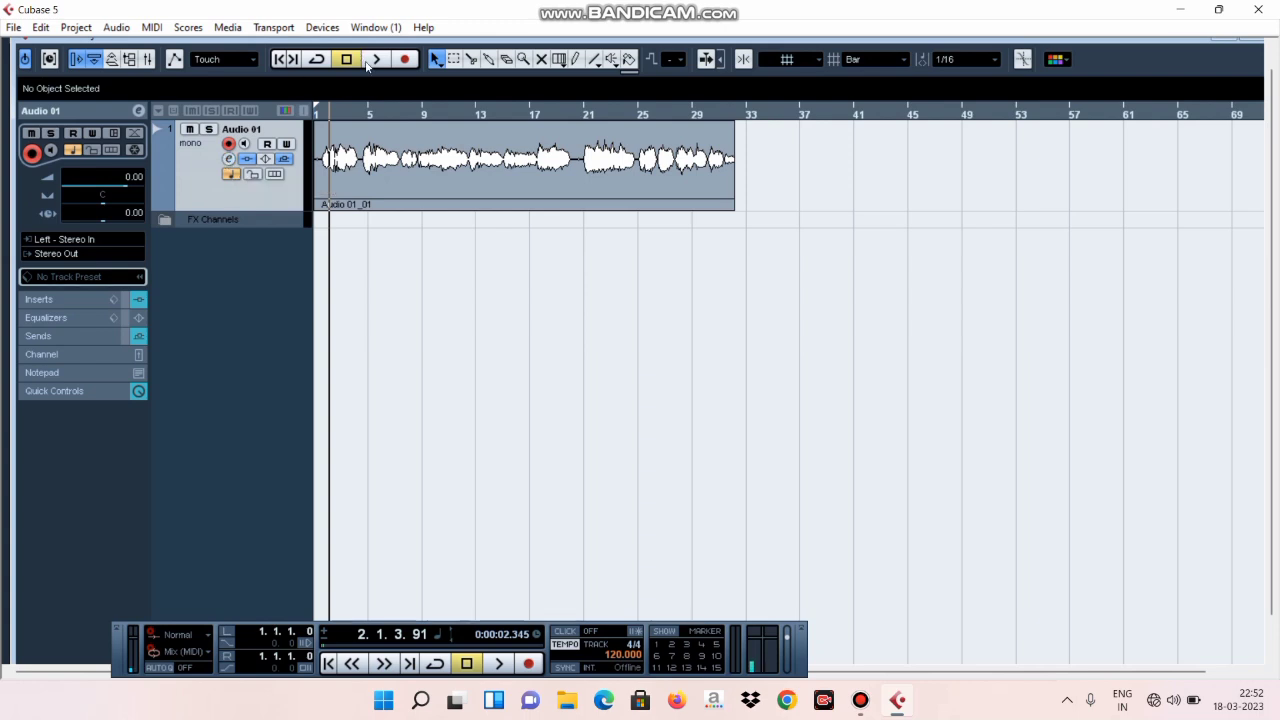
{"action": "key", "text": "space"}
{"action": "left_click", "coordinate": [228, 160]}
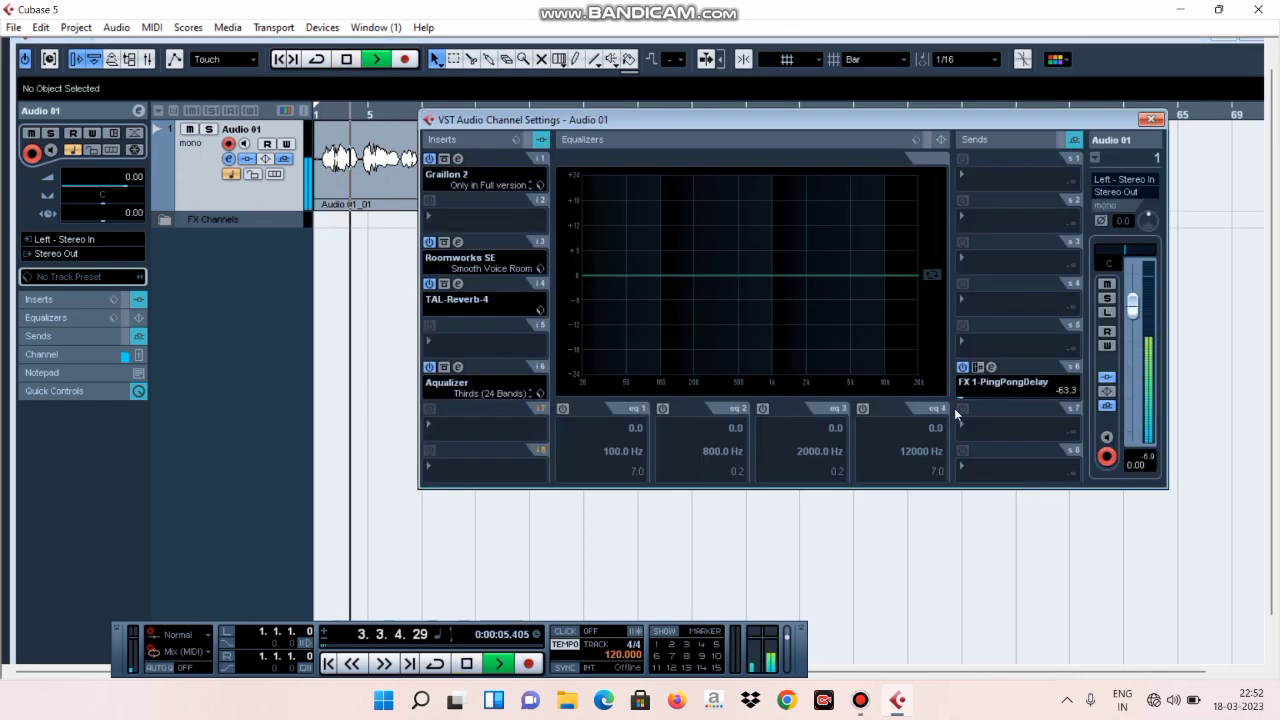
{"action": "left_click_drag", "start_coordinate": [964, 396], "coordinate": [1038, 398]}
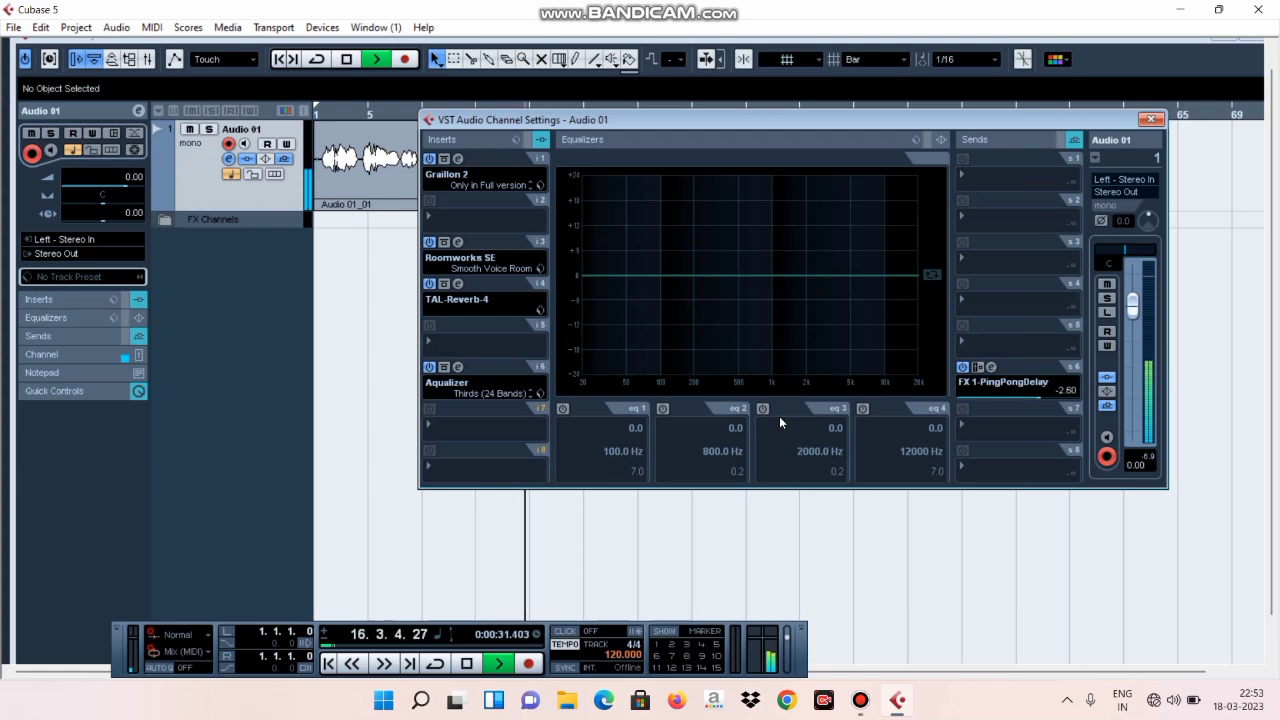
{"action": "key", "text": "space"}
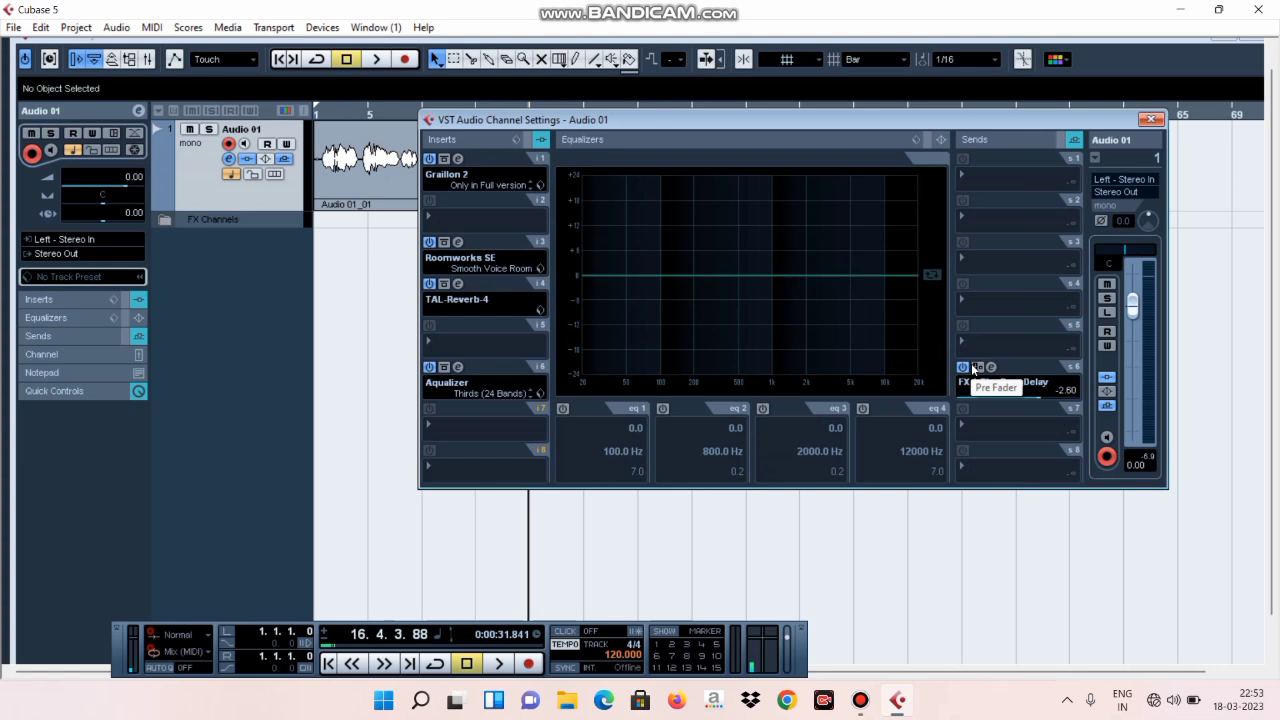
Continue playback from about bar 16 to bar 29, pausing around bar 20, to hear the take with the delay send.
{"action": "key", "text": "space"}
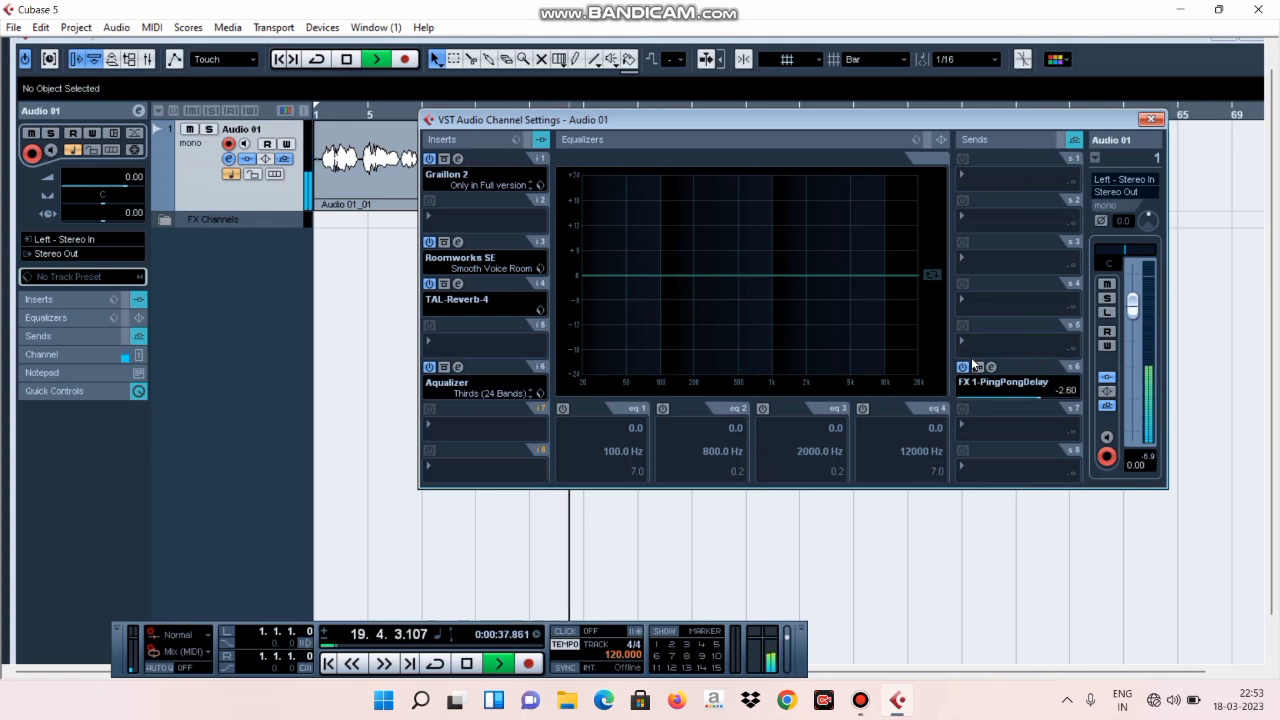
{"action": "key", "text": "space"}
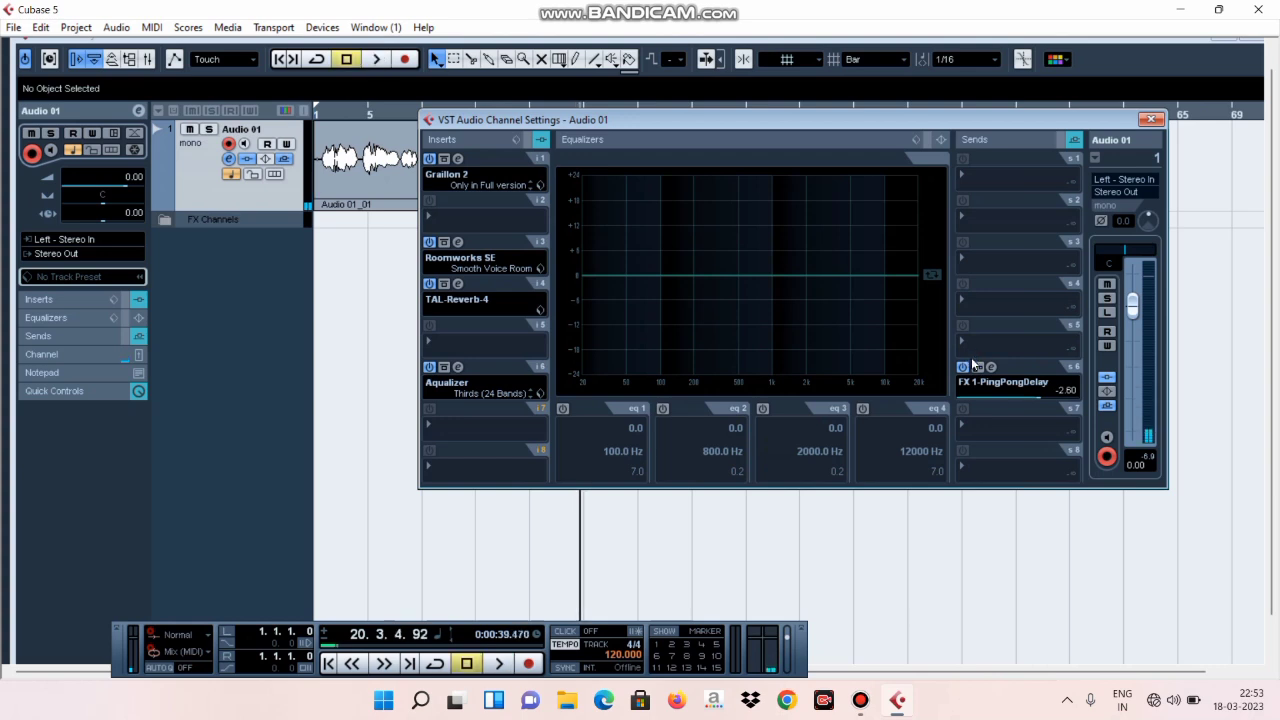
{"action": "key", "text": "space"}
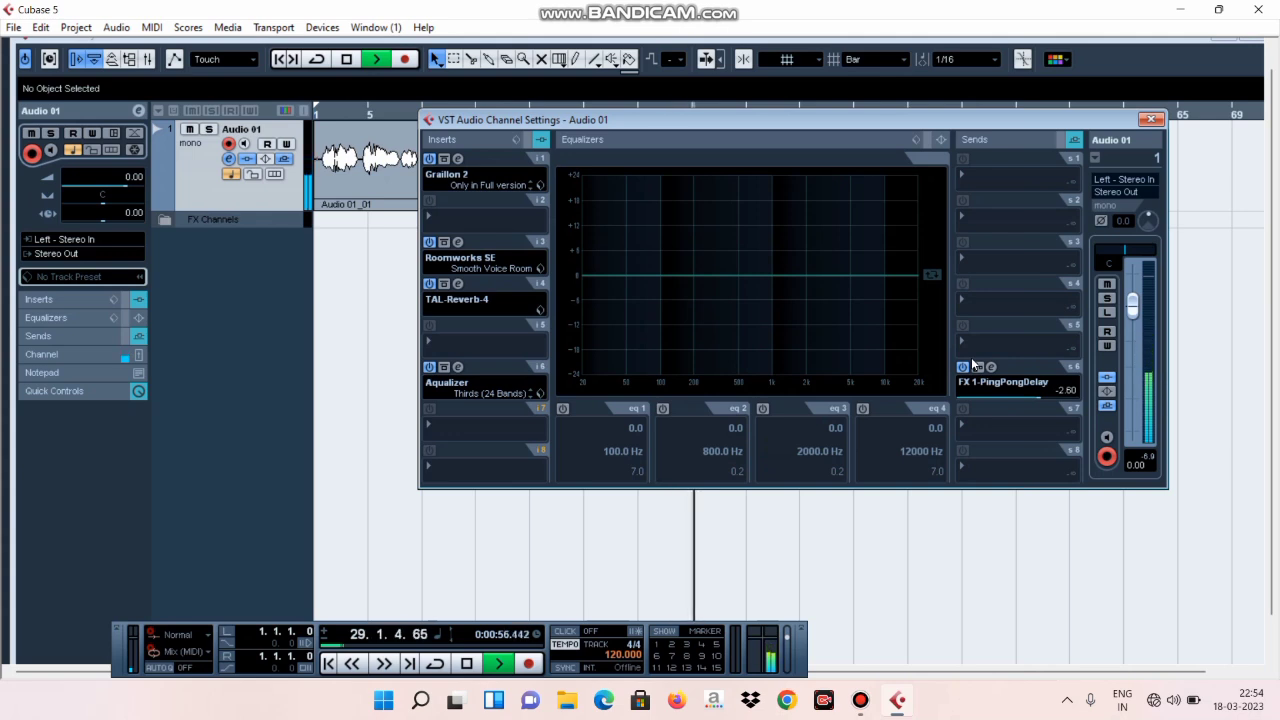
{"action": "key", "text": "space"}
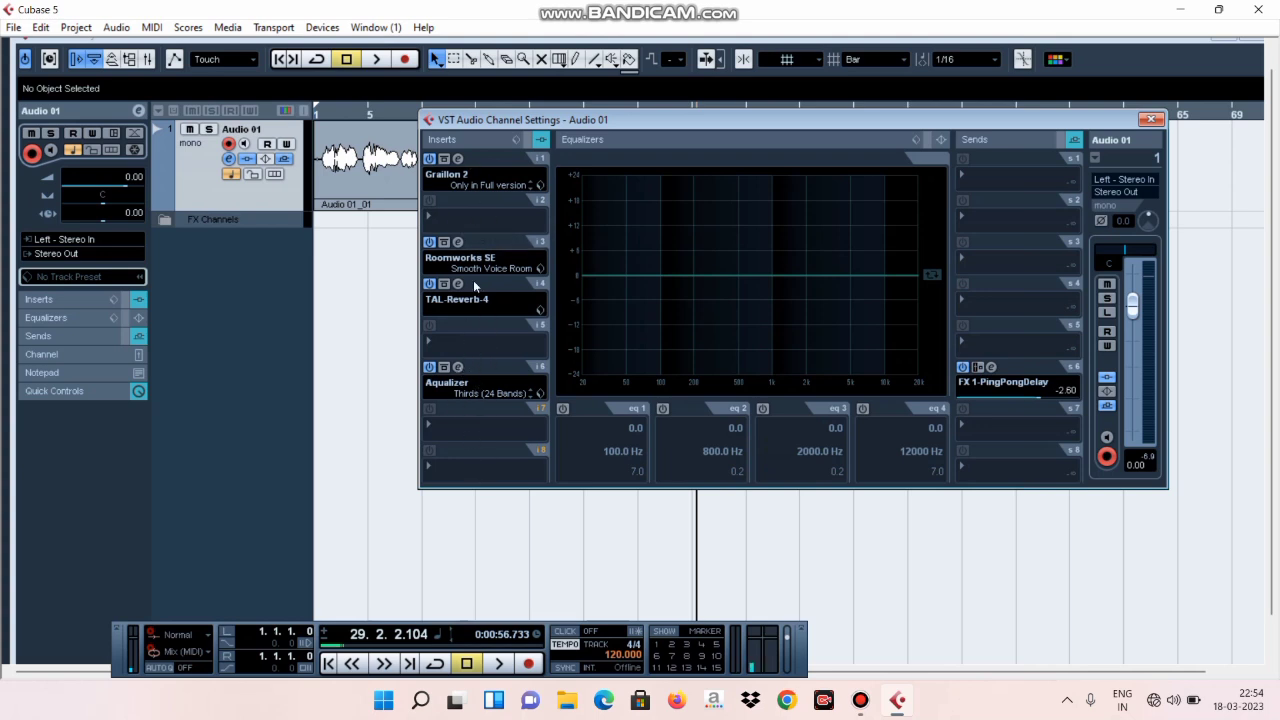
Open the PingPongDelay editor from send slot 6 and place it clear of the audio clip, with the channel settings closed.
{"action": "left_click", "coordinate": [992, 368]}
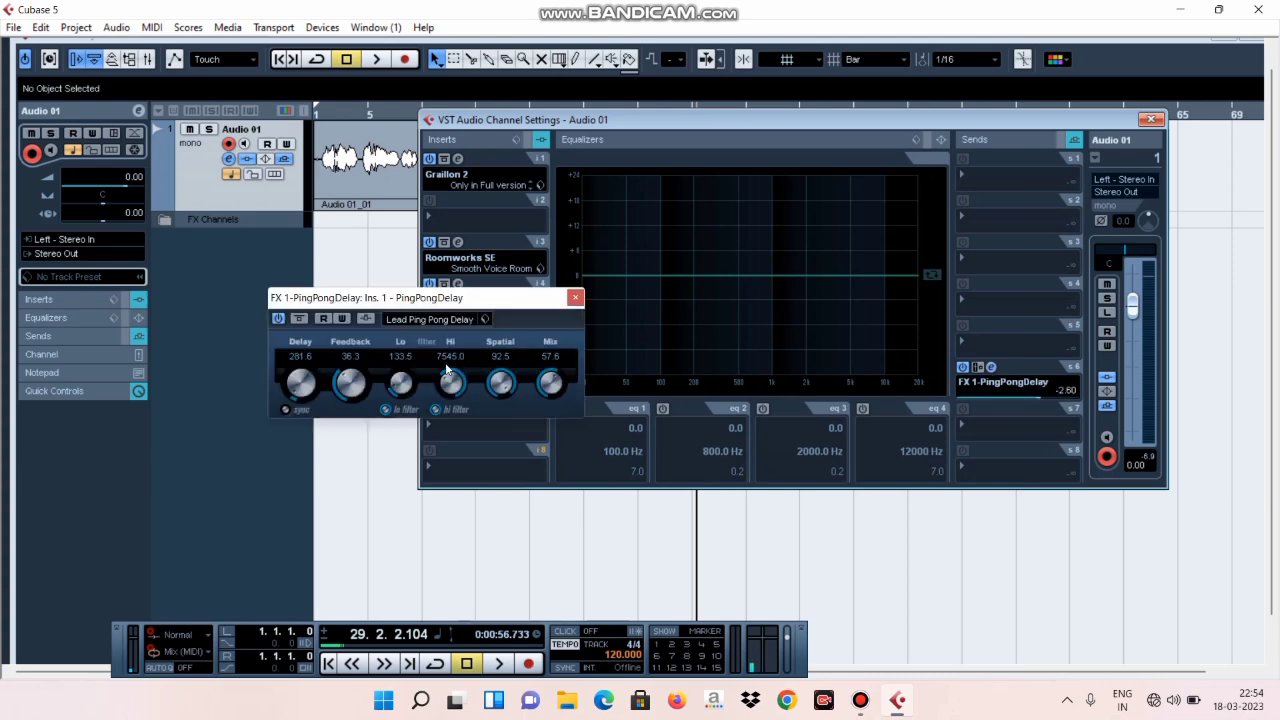
{"action": "left_click", "coordinate": [1151, 119]}
{"action": "left_click_drag", "start_coordinate": [485, 307], "coordinate": [1000, 259]}
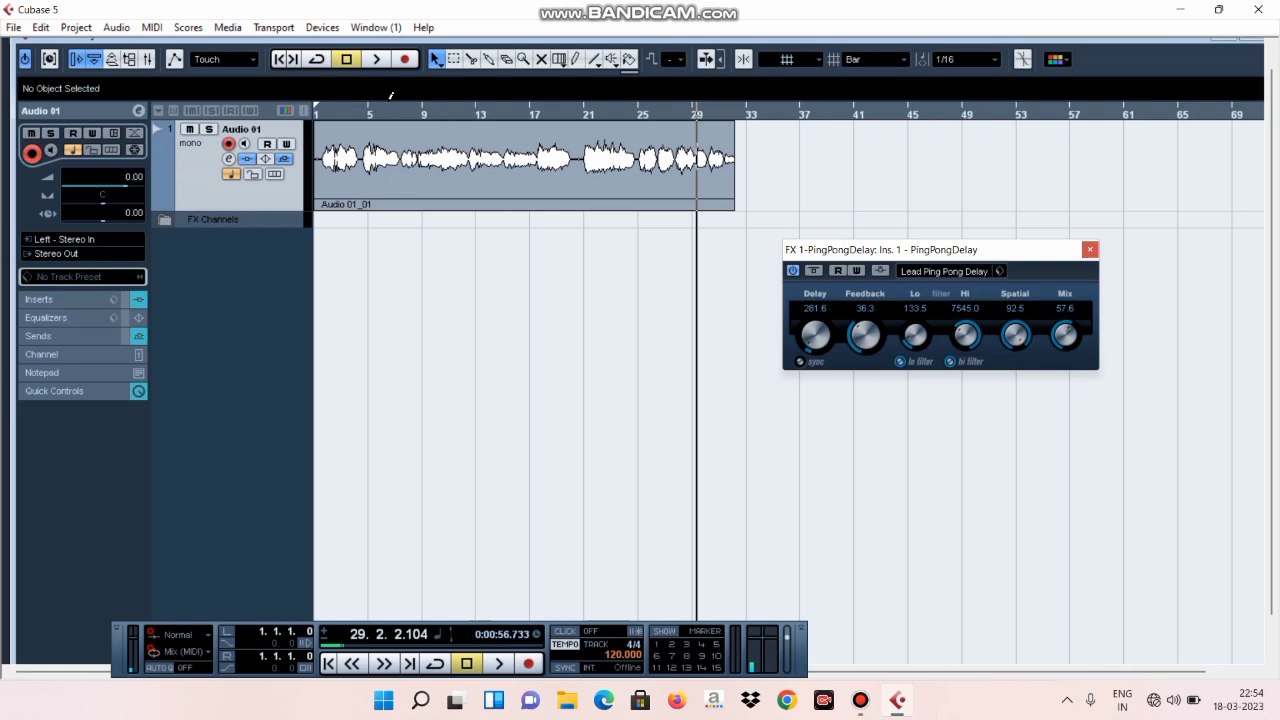
Play the take from about bar 6 while setting PingPongDelay's Hi filter to 1200, and stop around bar 13.
{"action": "left_click", "coordinate": [390, 116]}
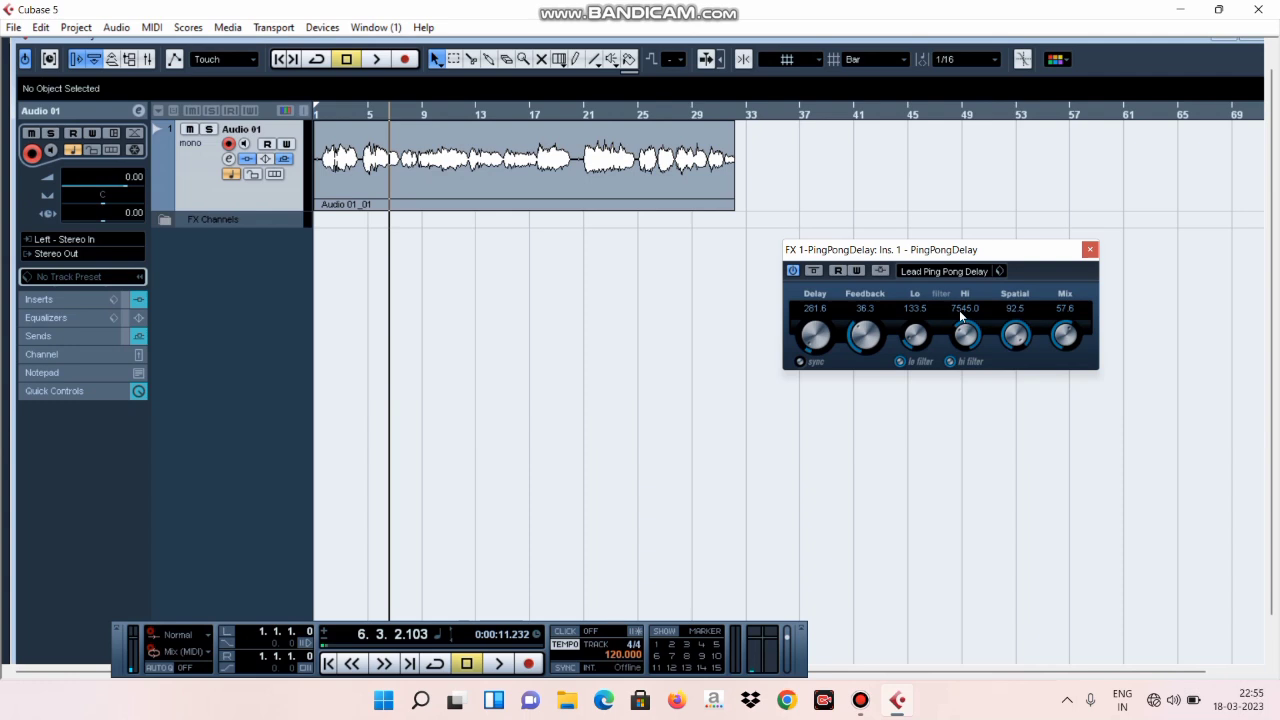
{"action": "key", "text": "space"}
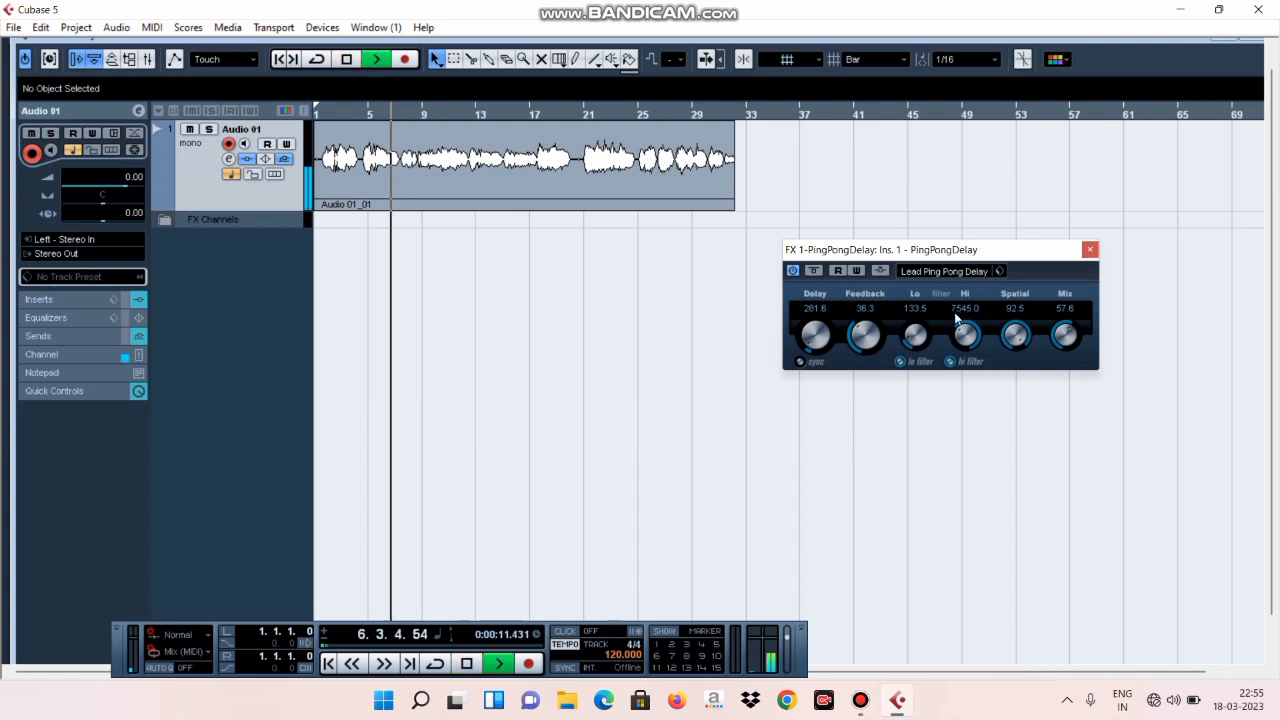
{"action": "left_click_drag", "start_coordinate": [961, 334], "coordinate": [944, 374]}
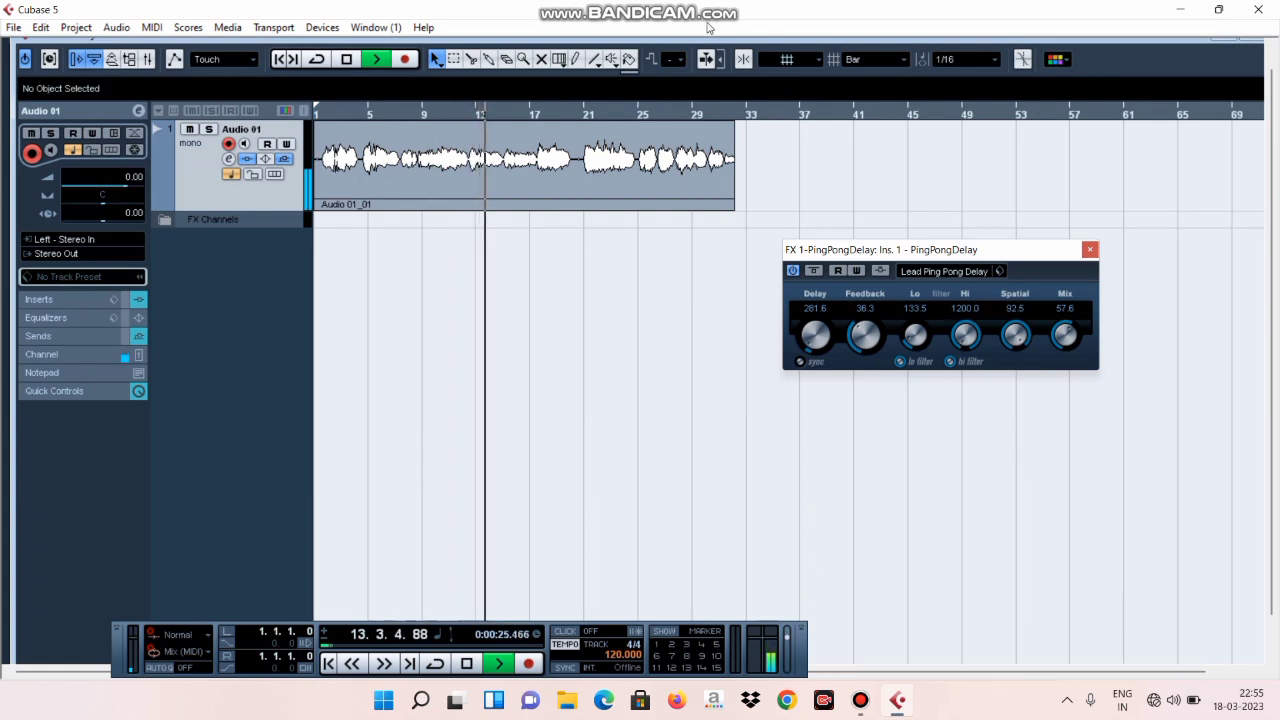
{"action": "key", "text": "space"}
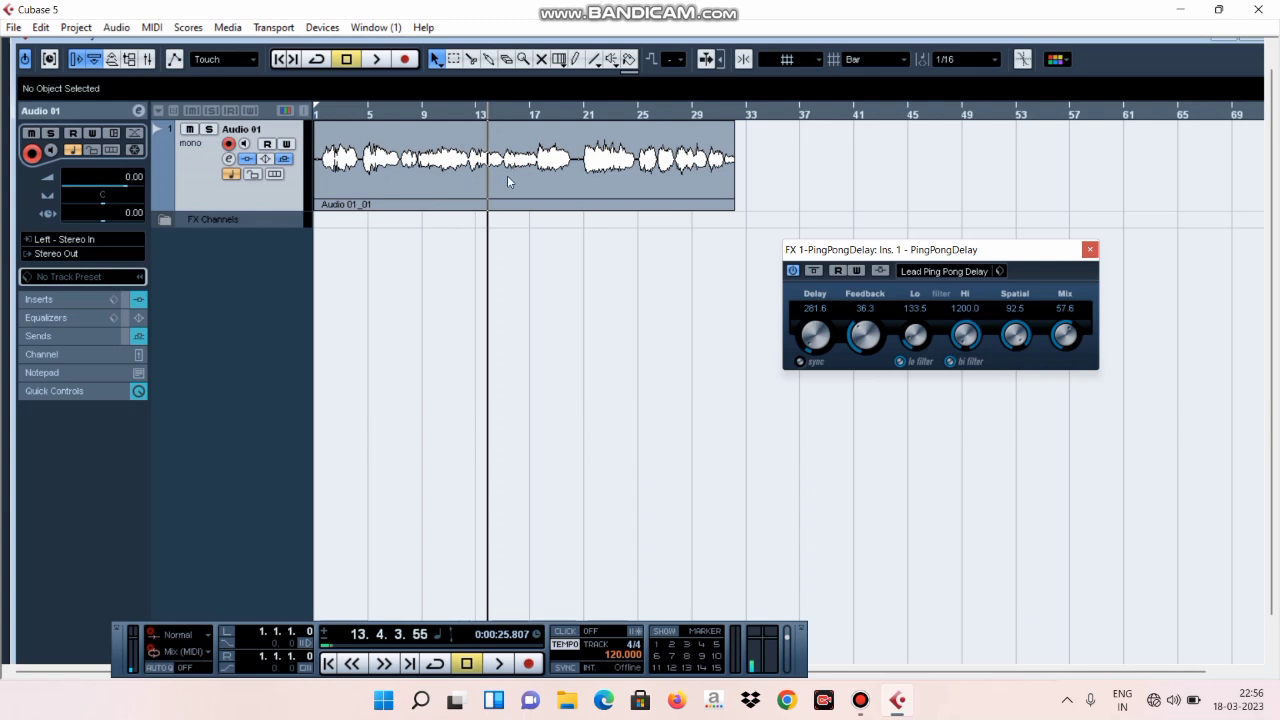
Resume playback from about bar 13 to hear the filtered delay, and stop around bar 19.
{"action": "left_click", "coordinate": [377, 59]}
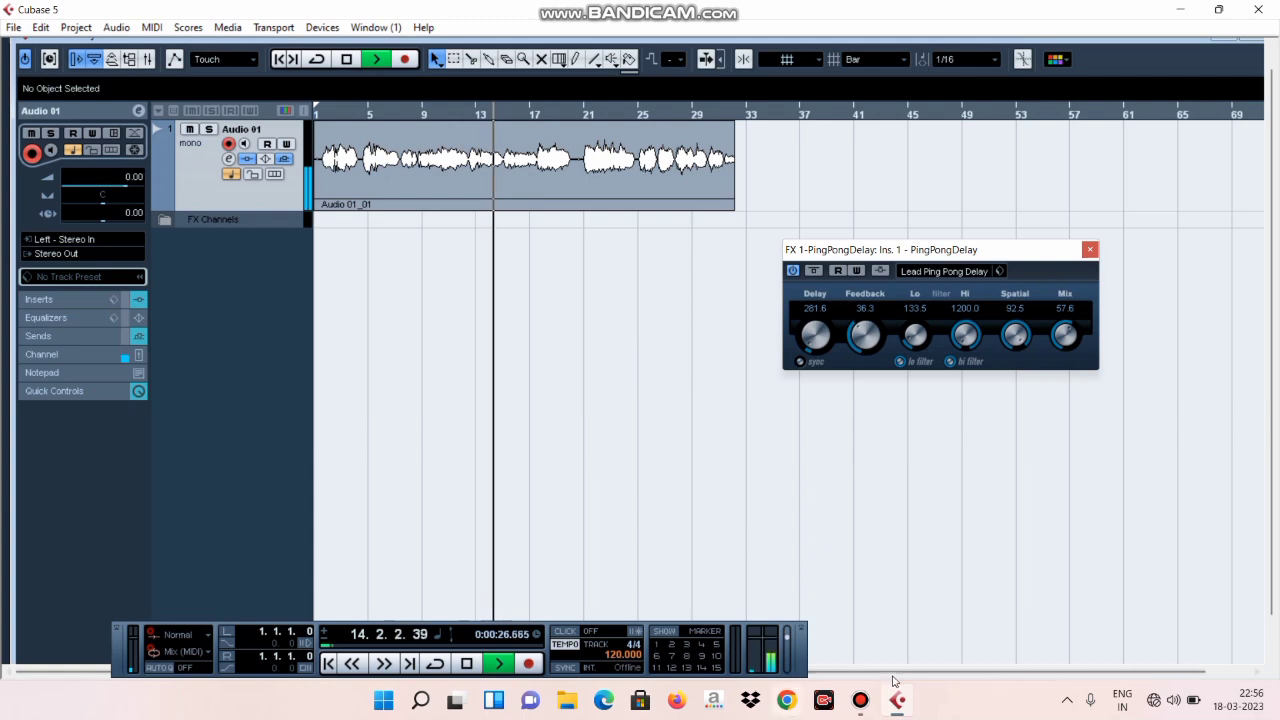
{"action": "mouse_move", "coordinate": [861, 703]}
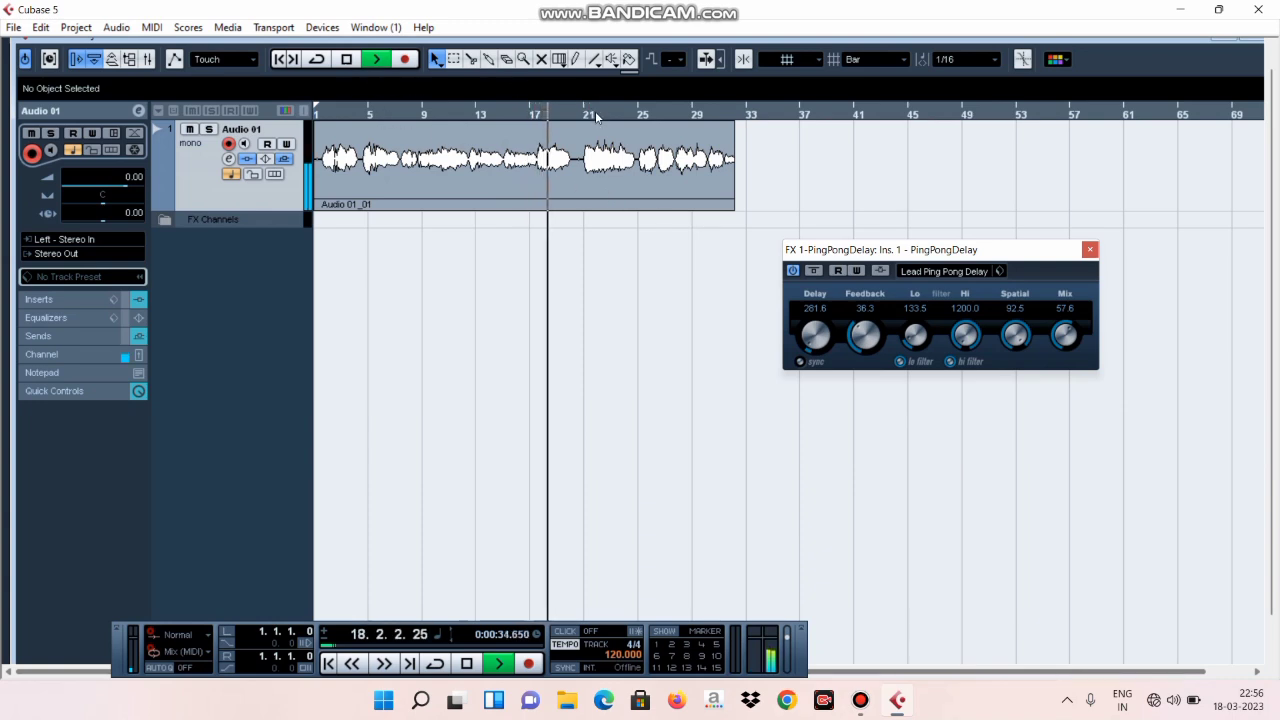
{"action": "left_click", "coordinate": [350, 59]}
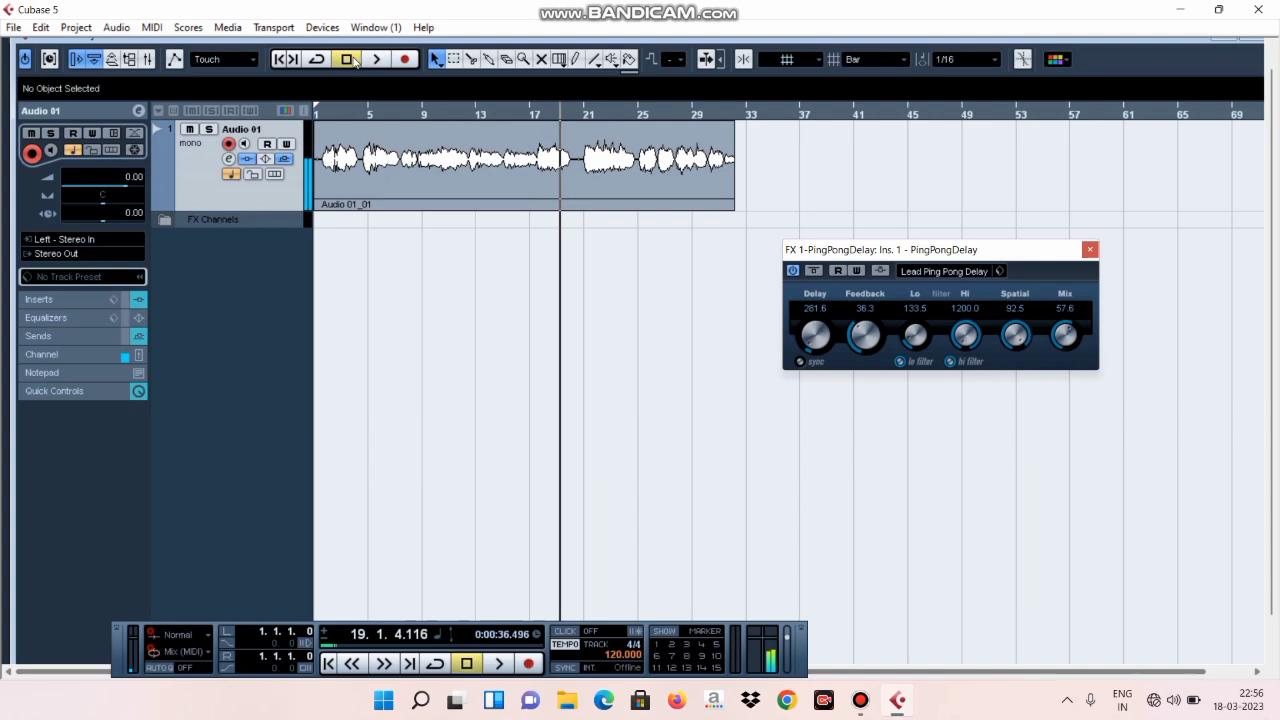